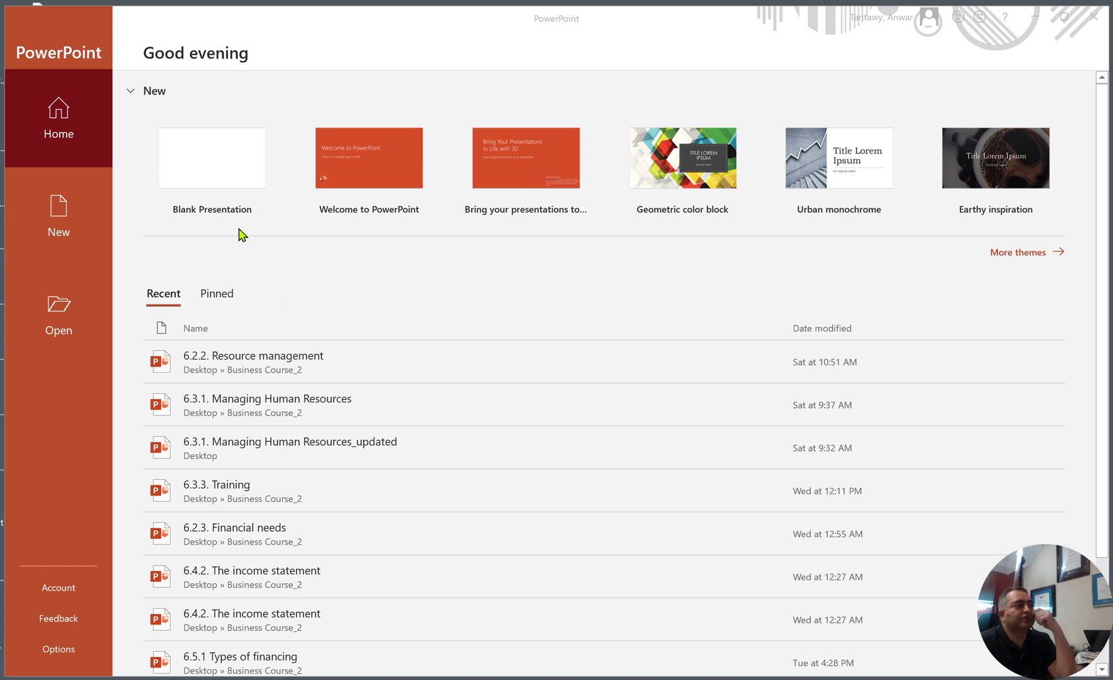
Start a blank presentation and title the first slide 'DR. T Institute of Academics'
click(218, 172)
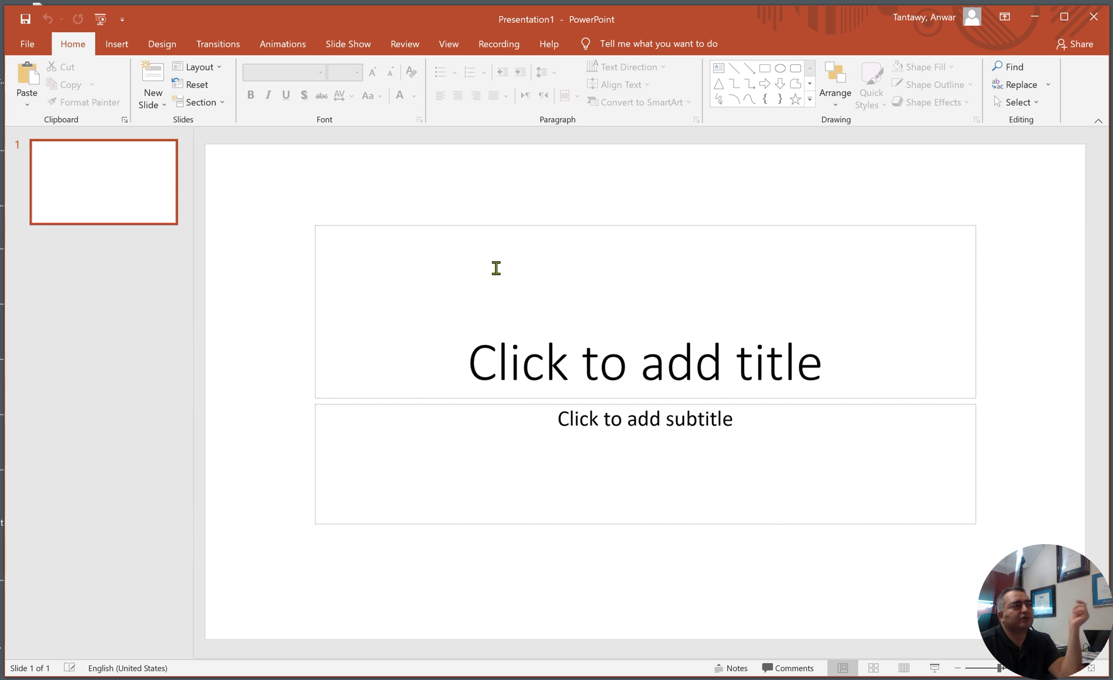
click(497, 290)
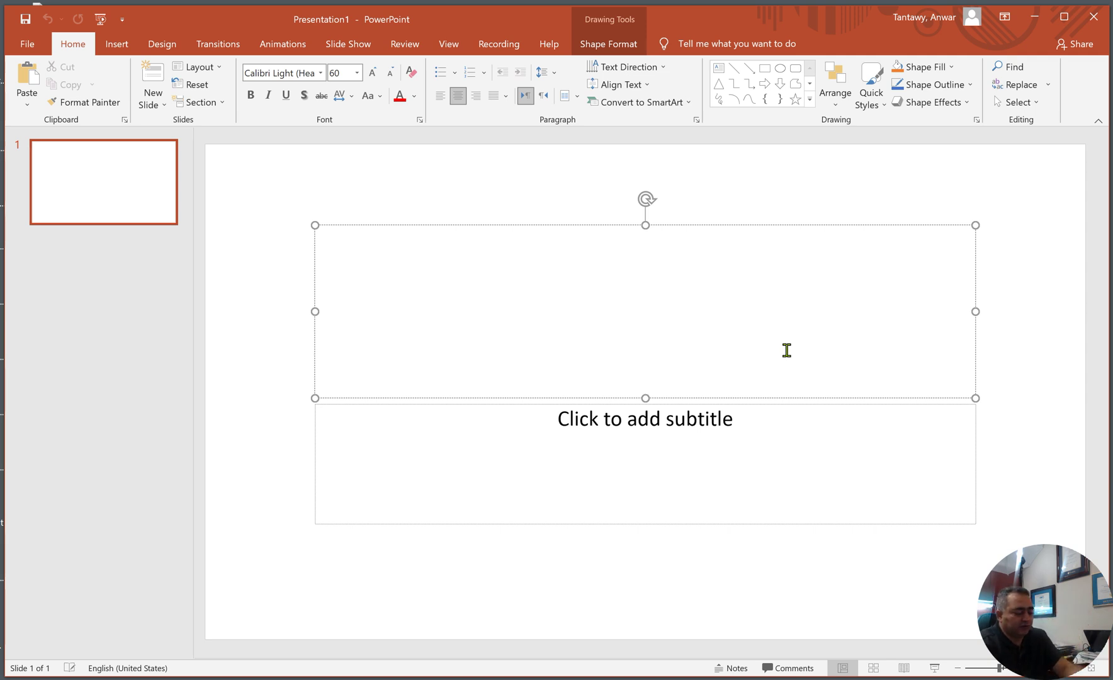
text(DR. T )
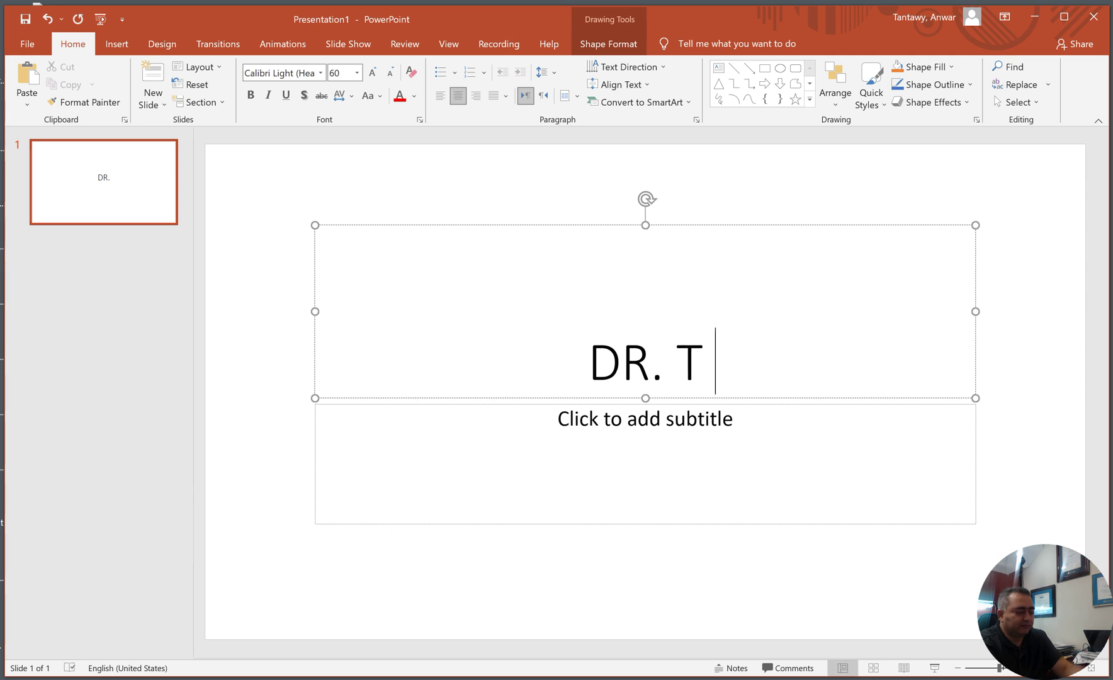
text(Institure)
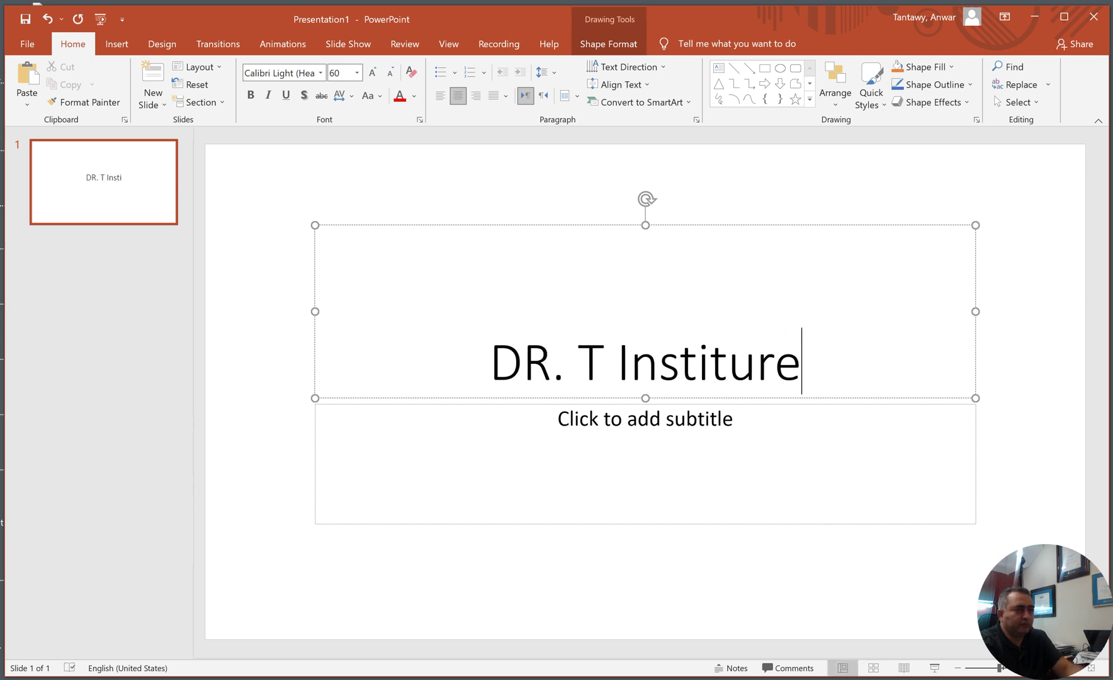
text( of)
key(BackSpace)
key(BackSpace)
key(BackSpace)
key(BackSpace)
key(BackSpace)
key(BackSpace)
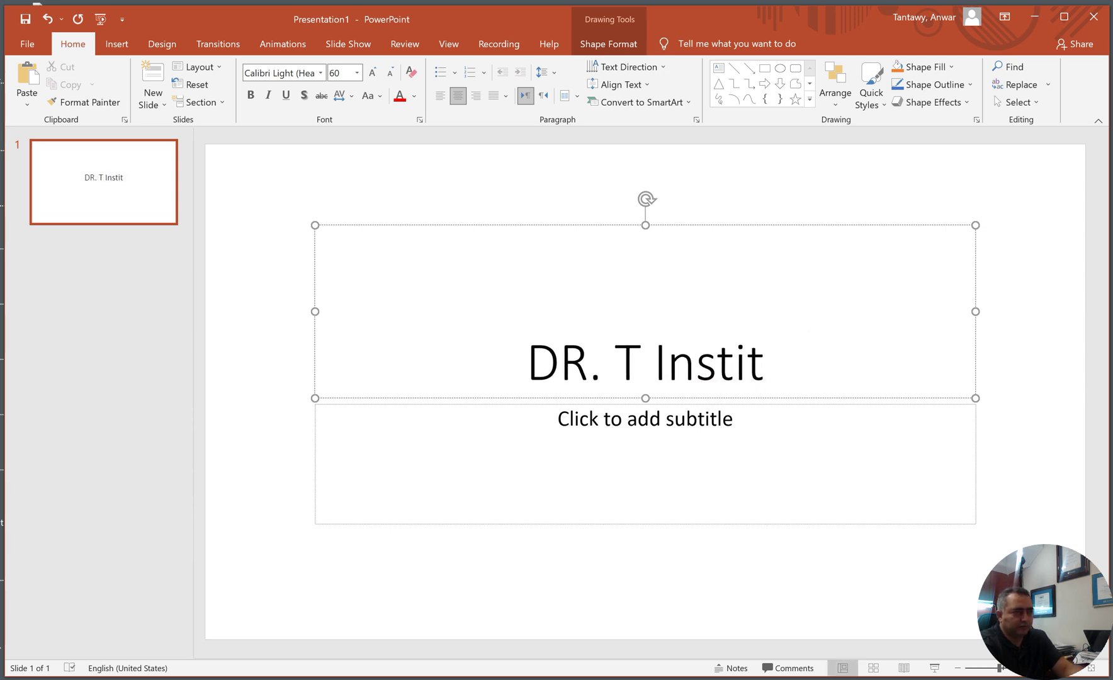
text(ute of )
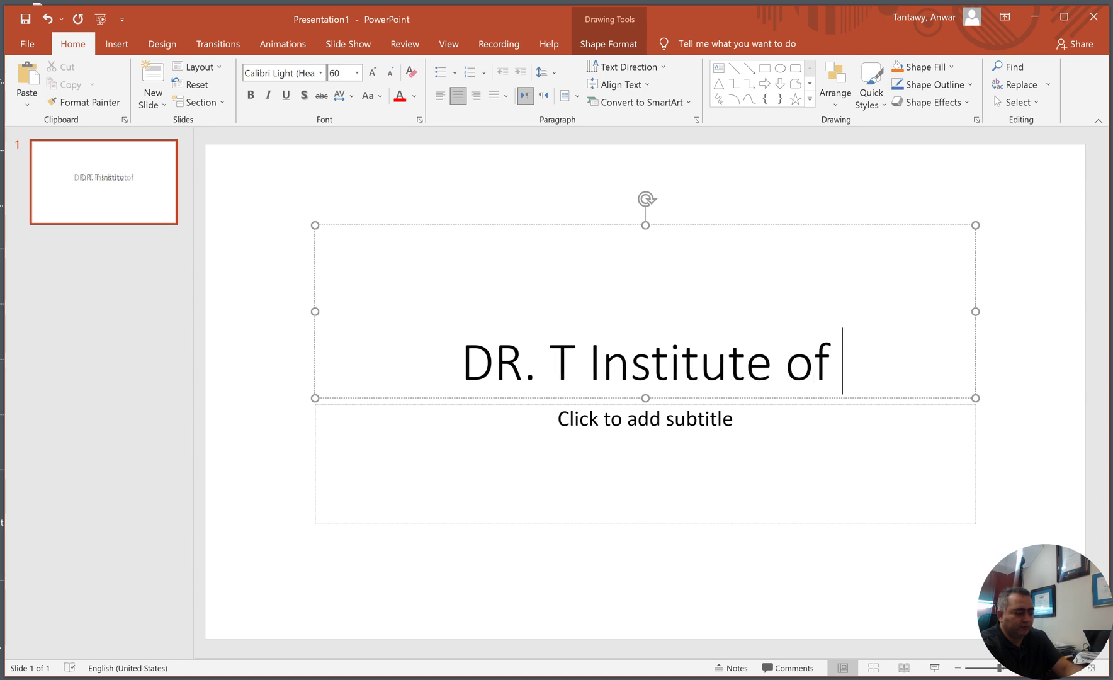
text(Academics)
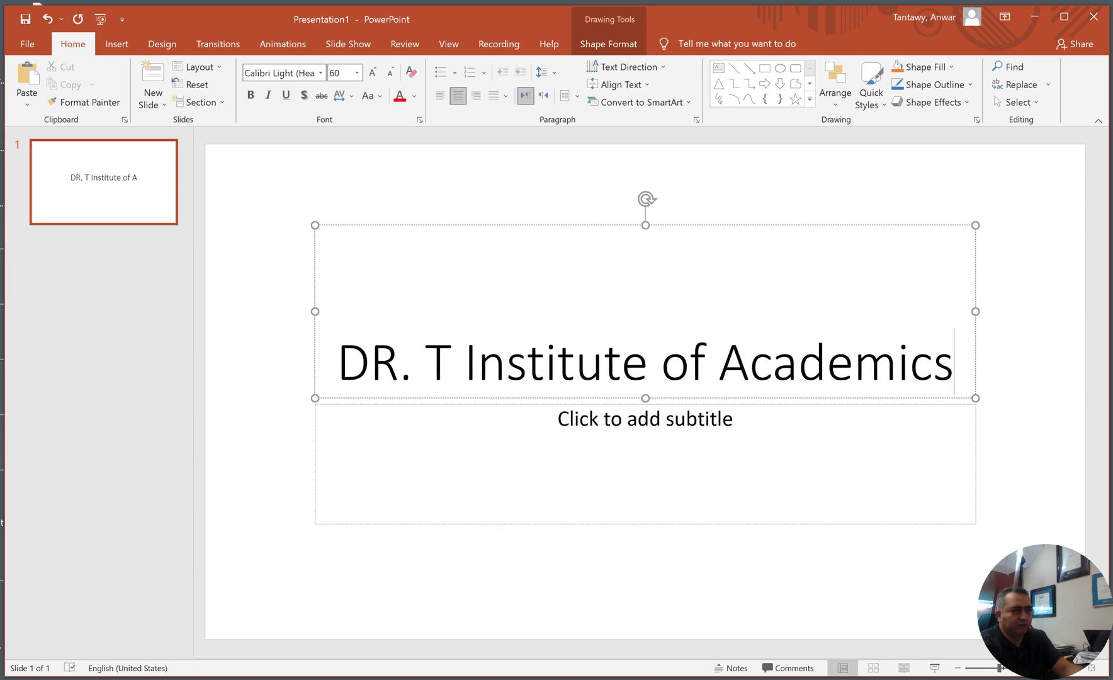
key(Return)
key(BackSpace)
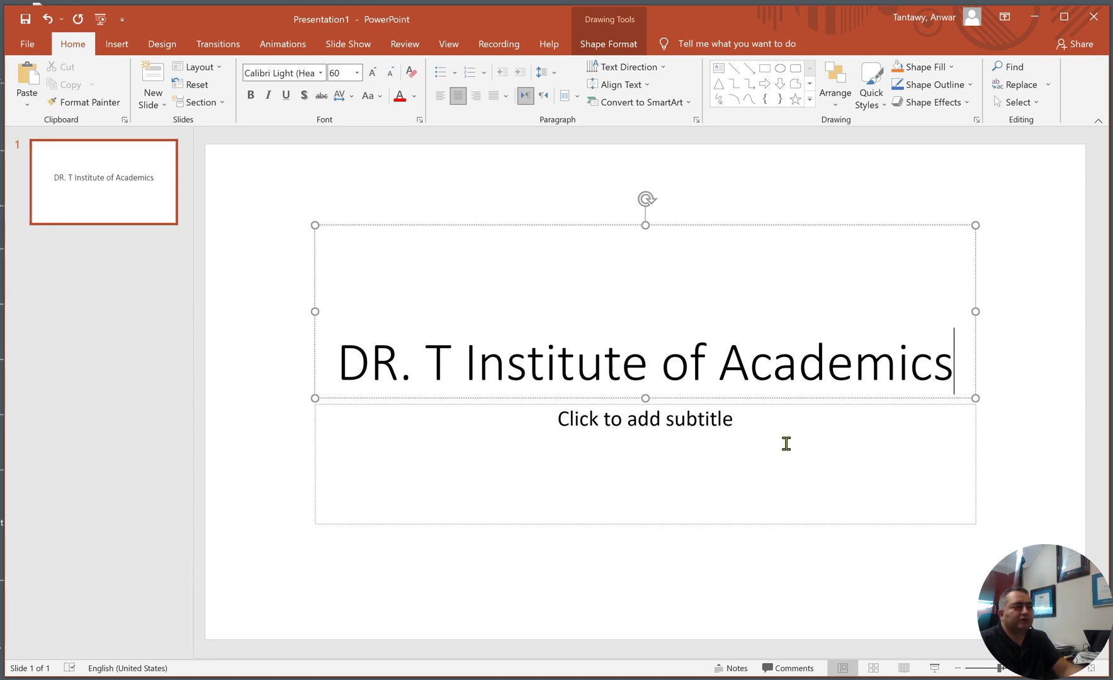
Type 'The best of the best' into the title slide's subtitle placeholder
click(785, 433)
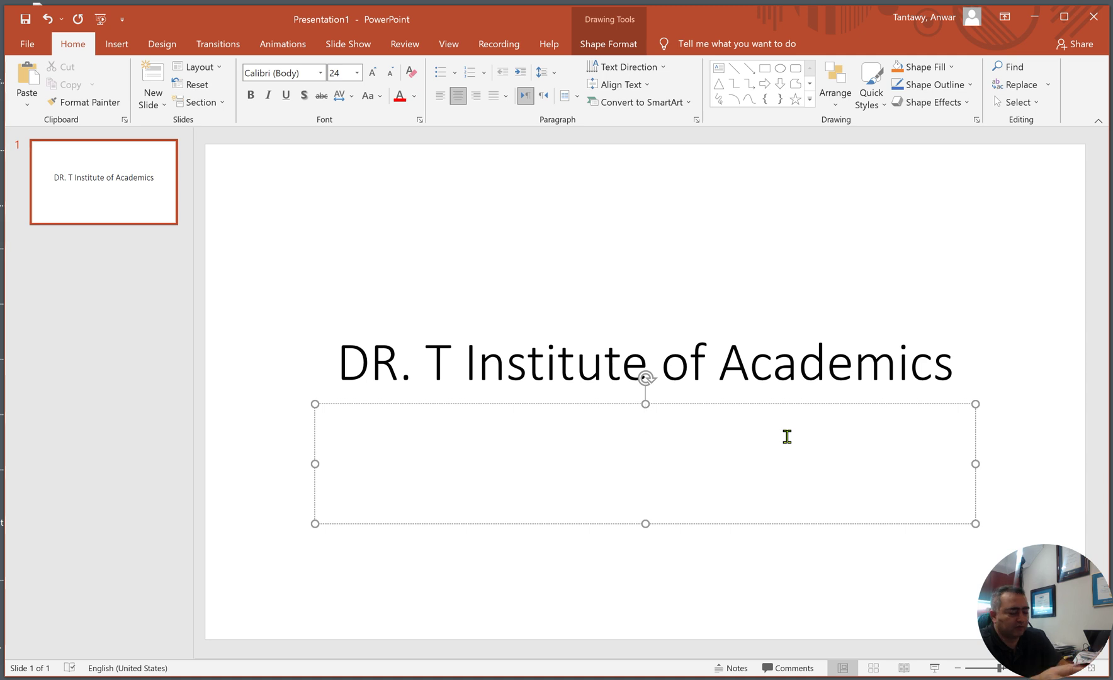
text(The)
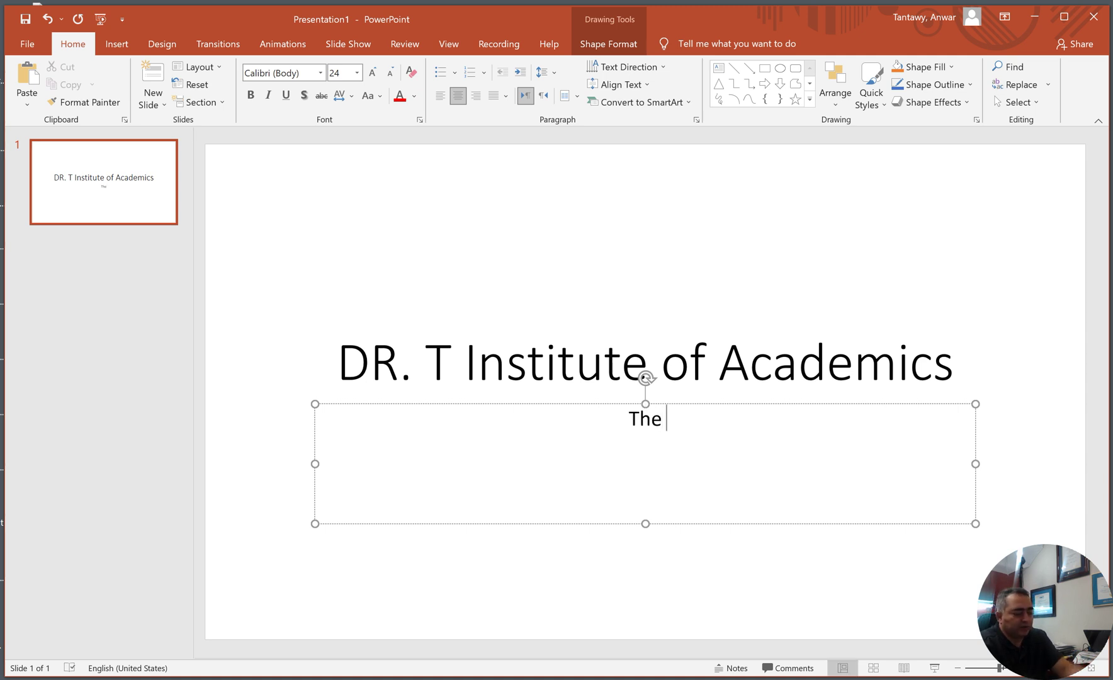
text( best of the)
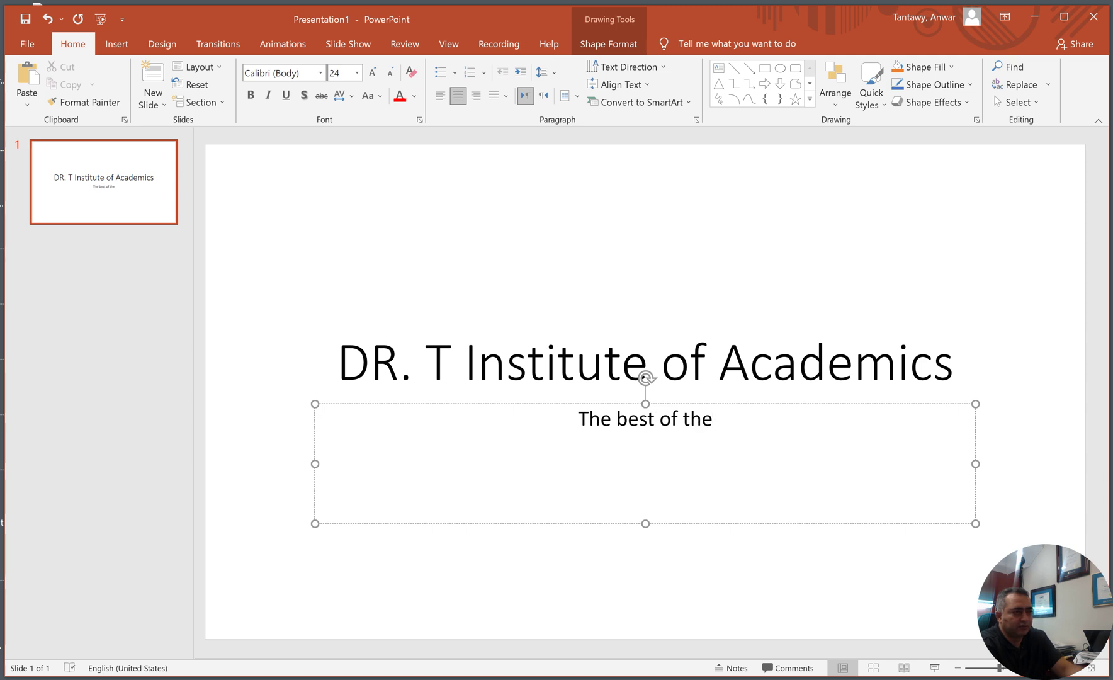
text( best)
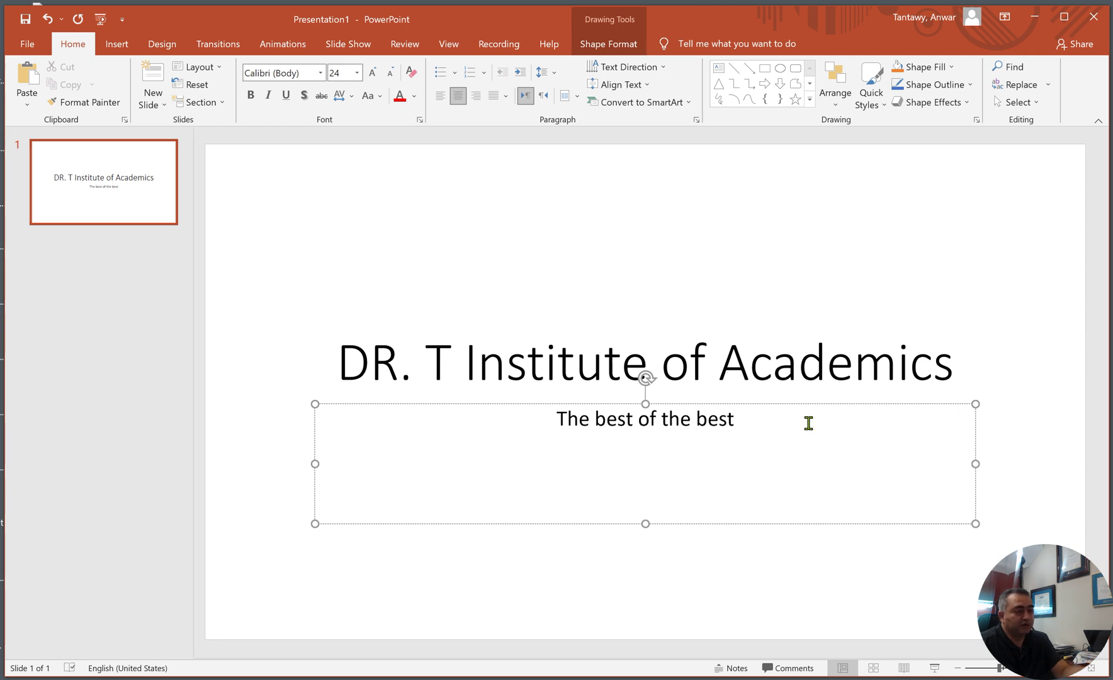
key(ctrl+a)
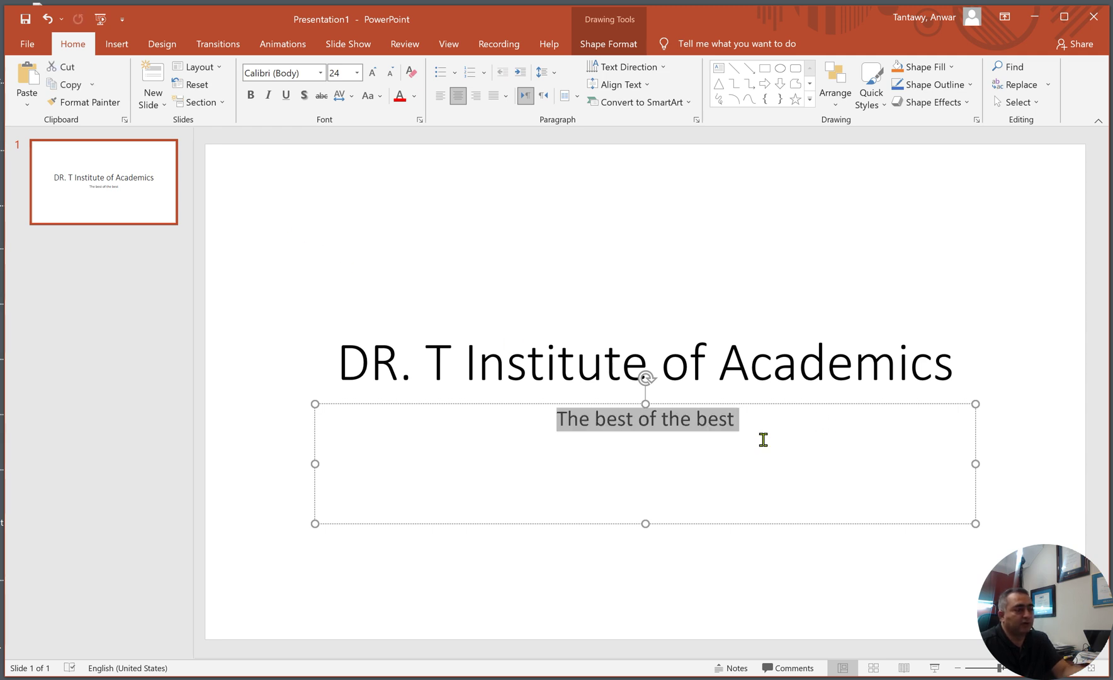
click(762, 419)
key(ctrl+a)
click(775, 445)
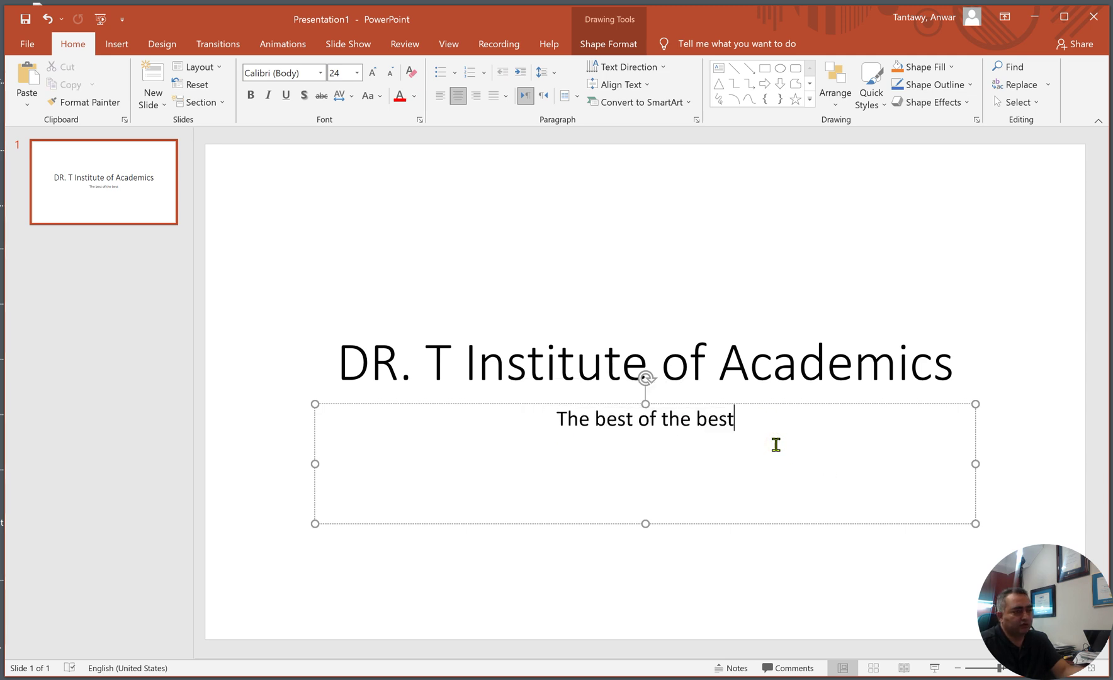
Make the subtitle text 40 pt, dark blue and italic
key(ctrl+a)
click(344, 73)
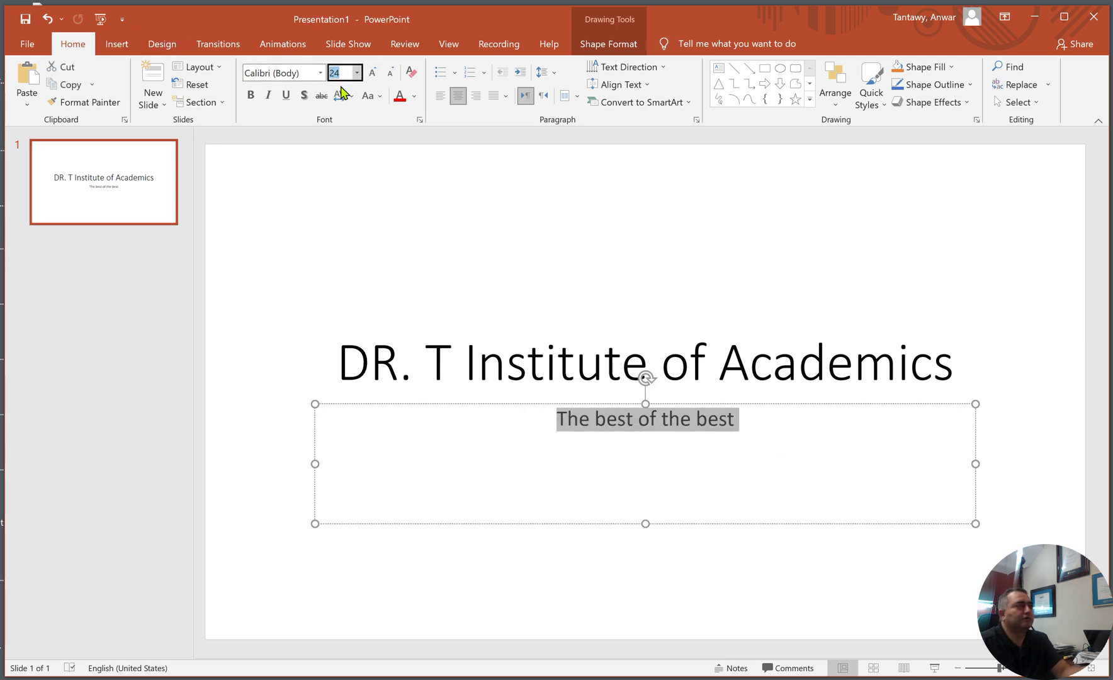
text(40)
key(Return)
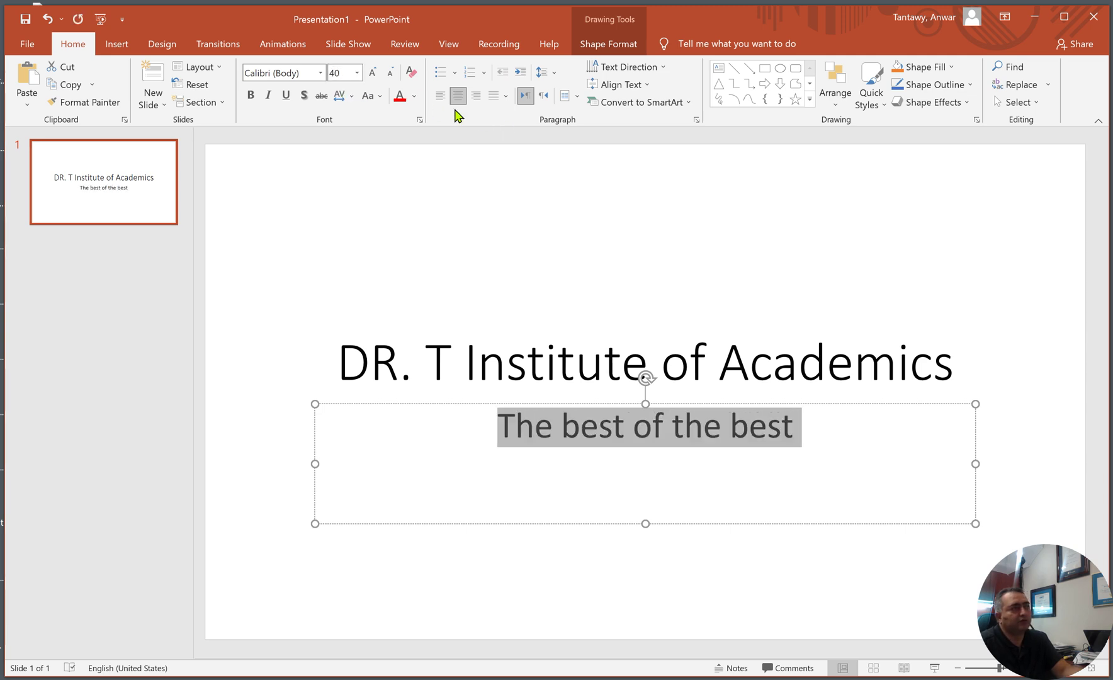
click(415, 97)
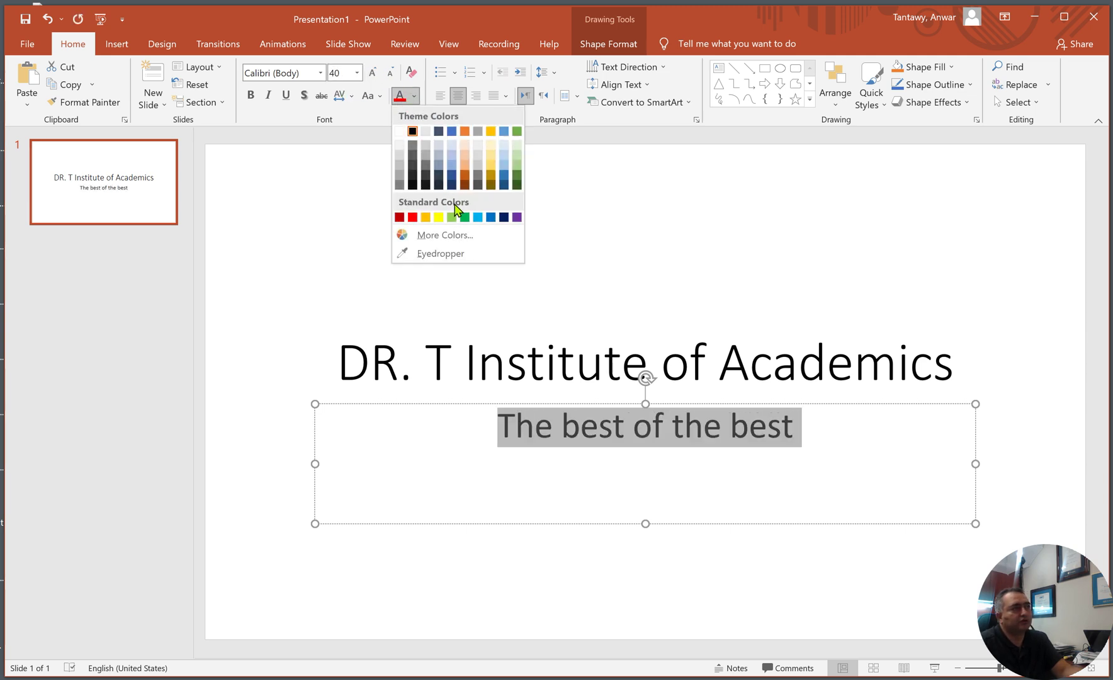
click(452, 174)
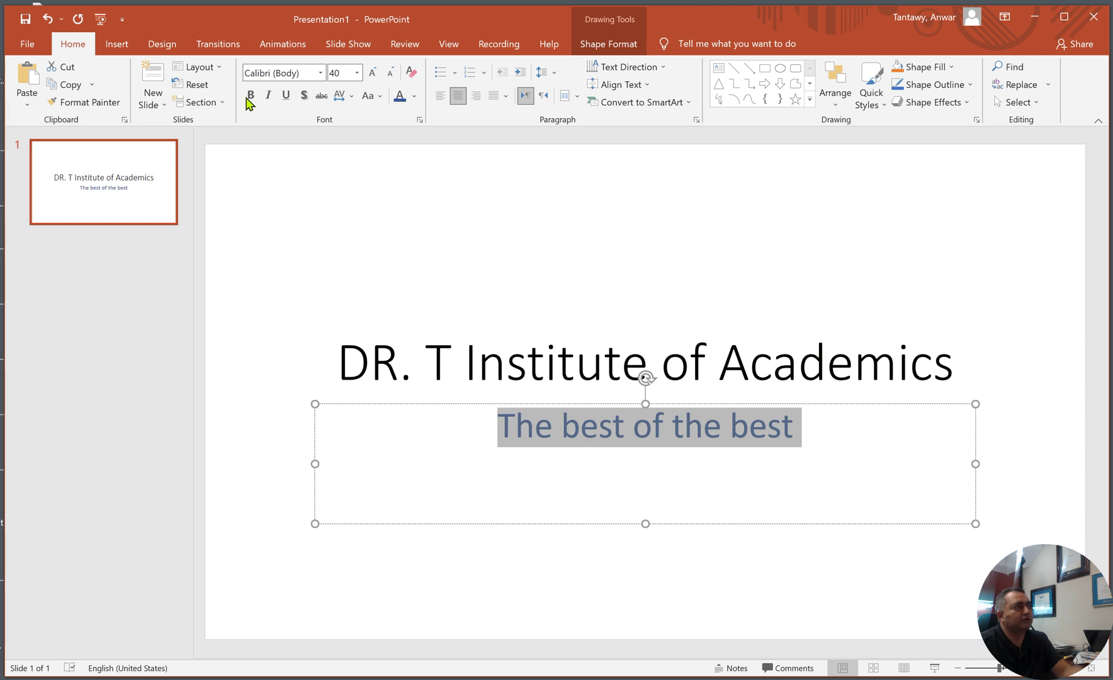
click(269, 95)
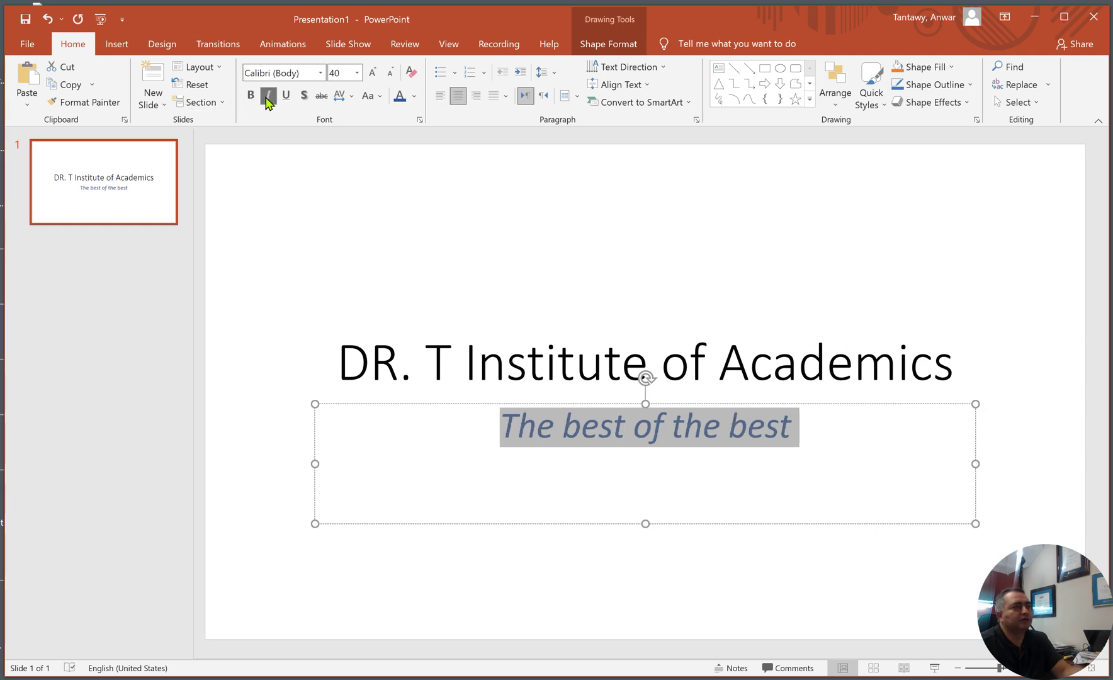
Change the subtitle font to Monotype Corsiva
click(320, 75)
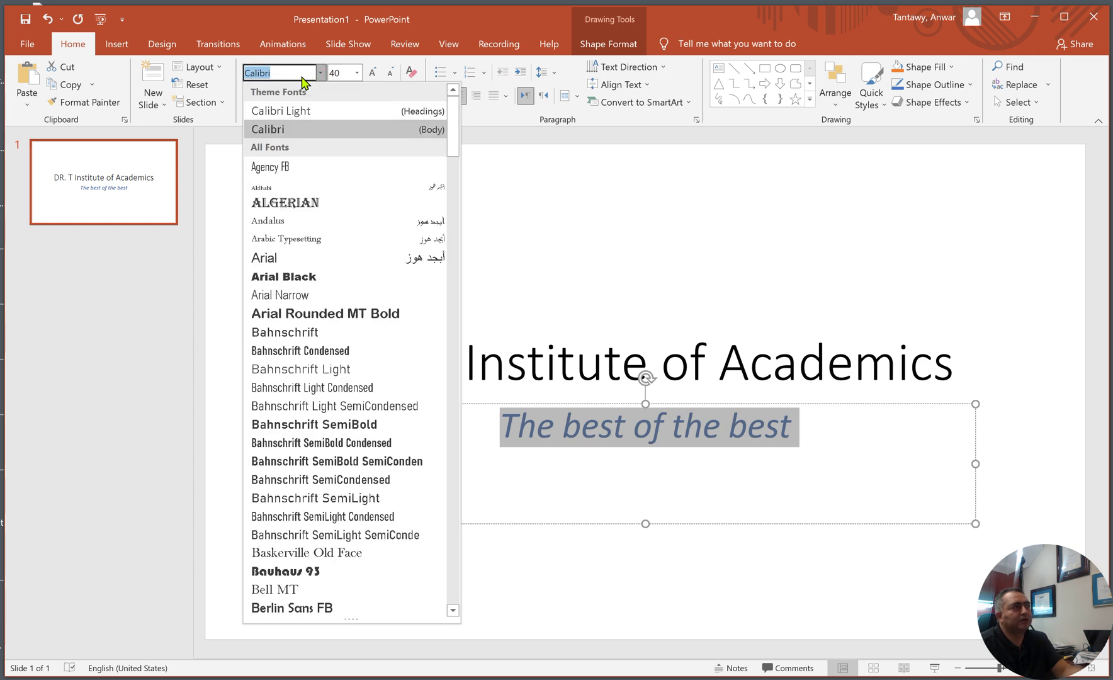
text(Mon)
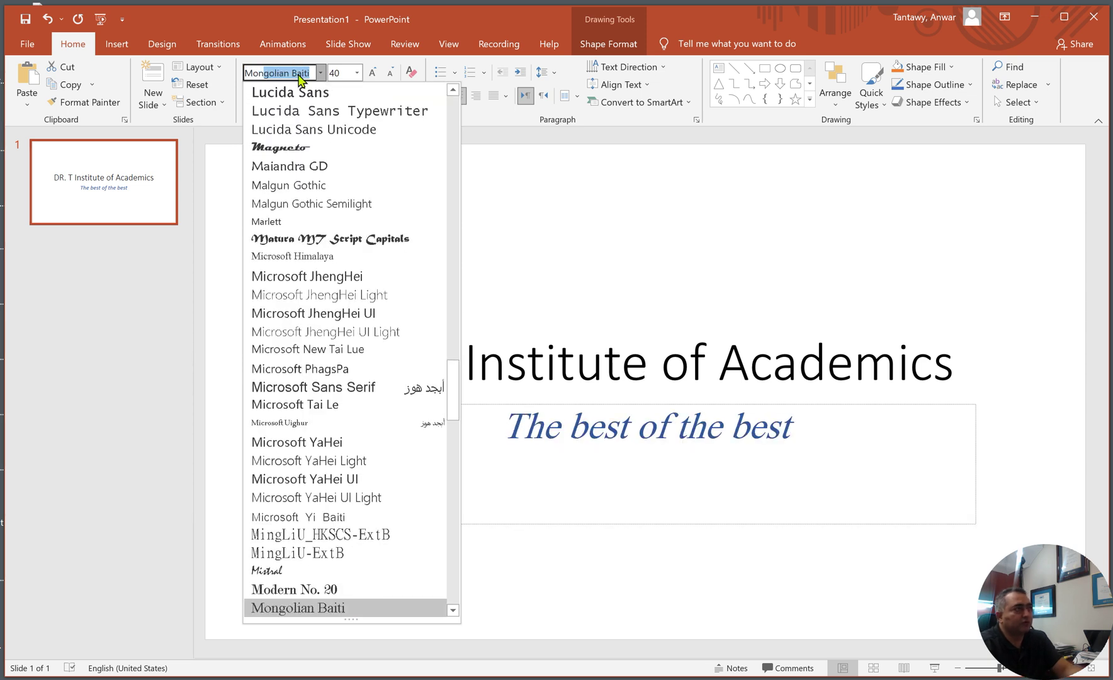
text(o)
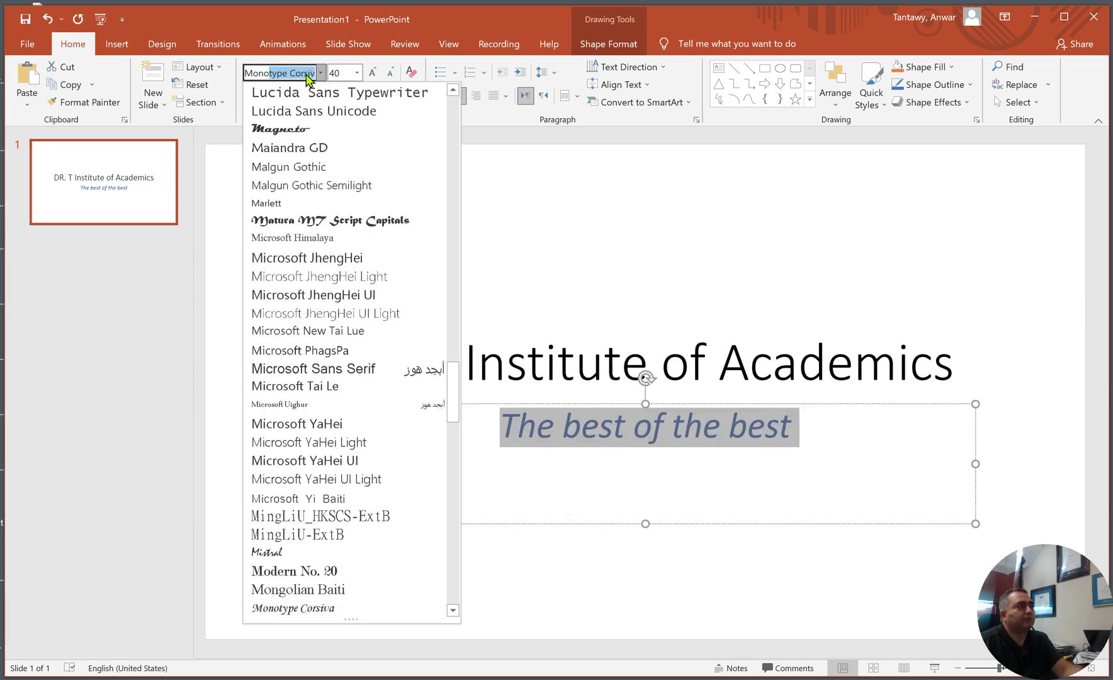
key(Return)
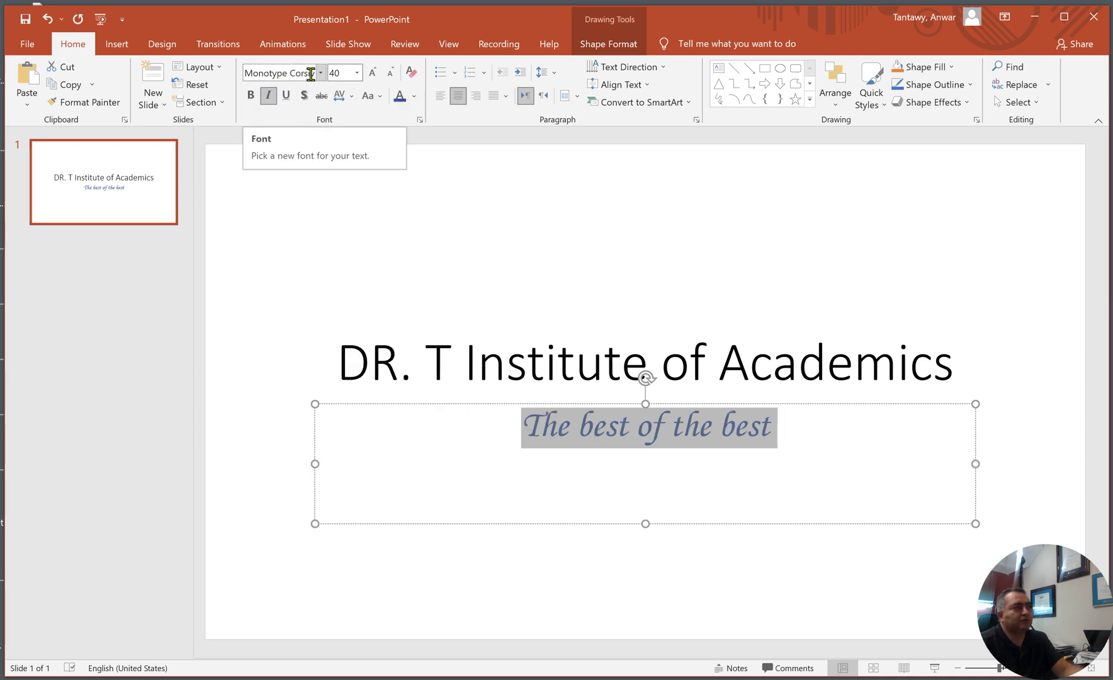
click(311, 74)
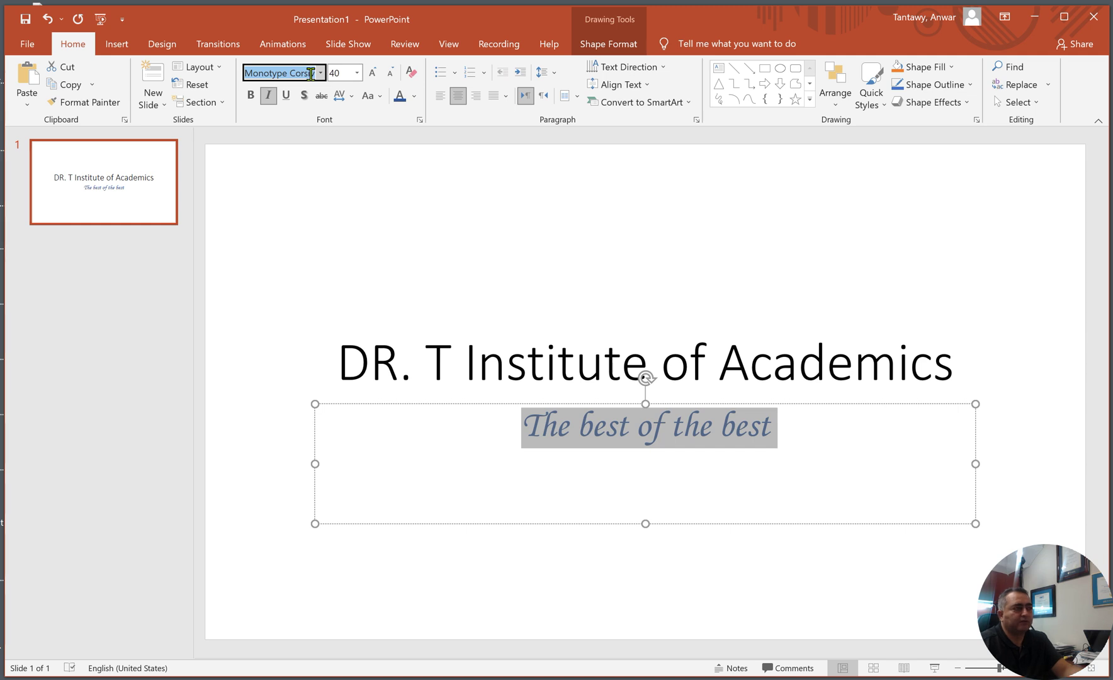
click(311, 75)
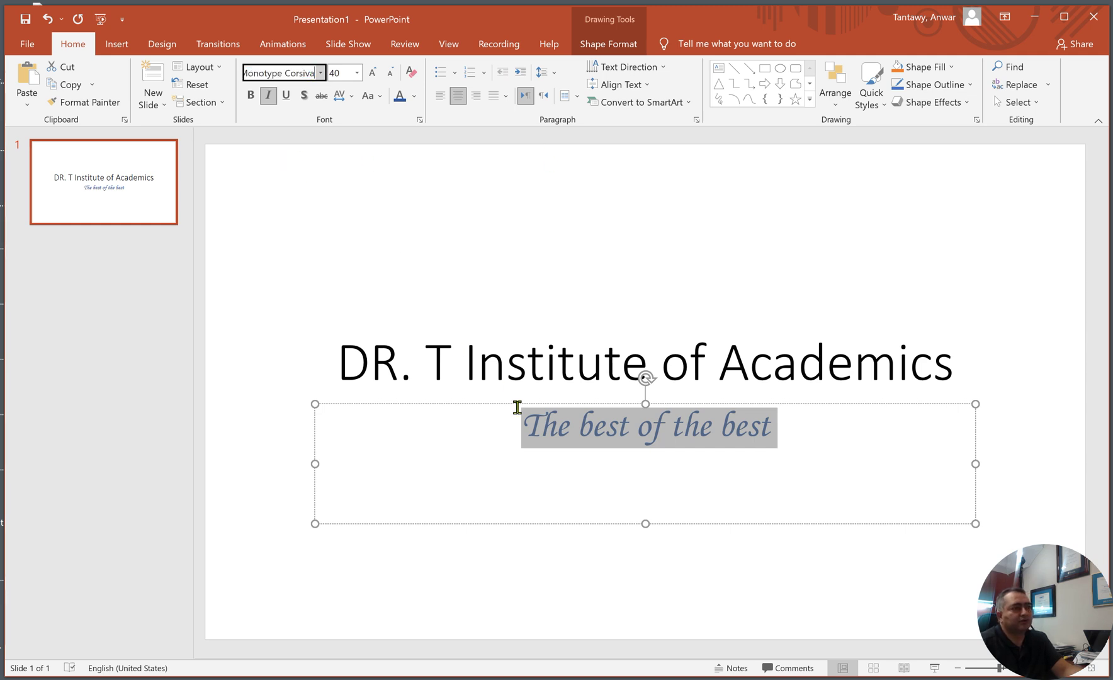
click(651, 490)
Make the title text bold
click(779, 360)
drag(959, 369, 364, 361)
click(251, 95)
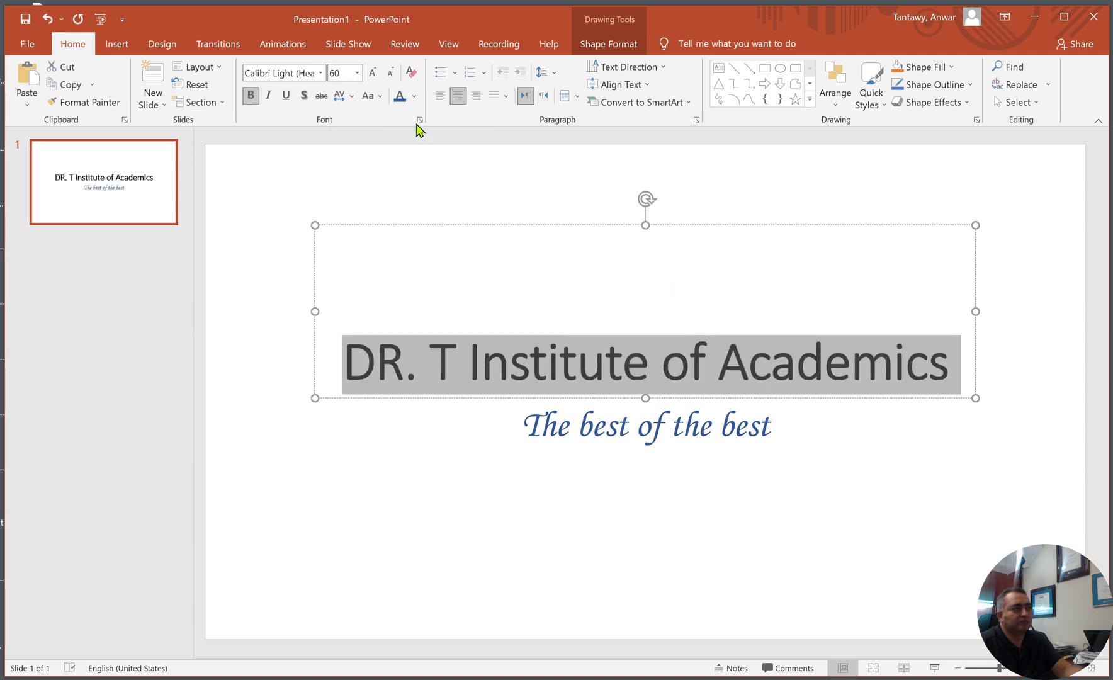
Set the title to 80 pt and move the title box higher on the slide
click(342, 73)
text(80)
key(Return)
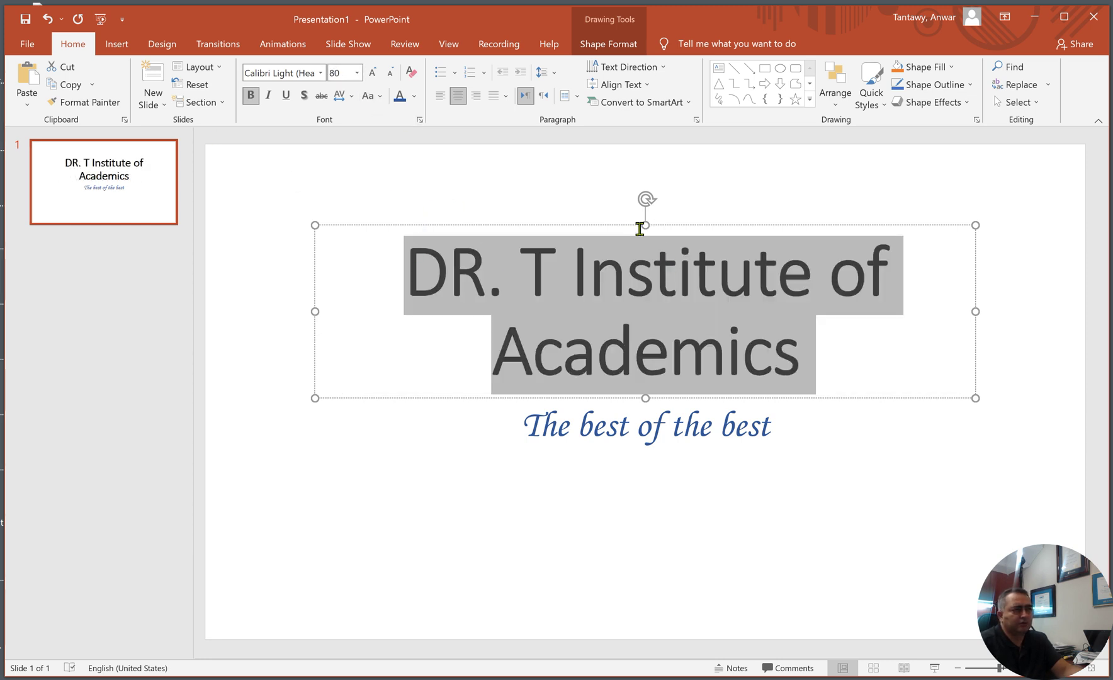
click(649, 227)
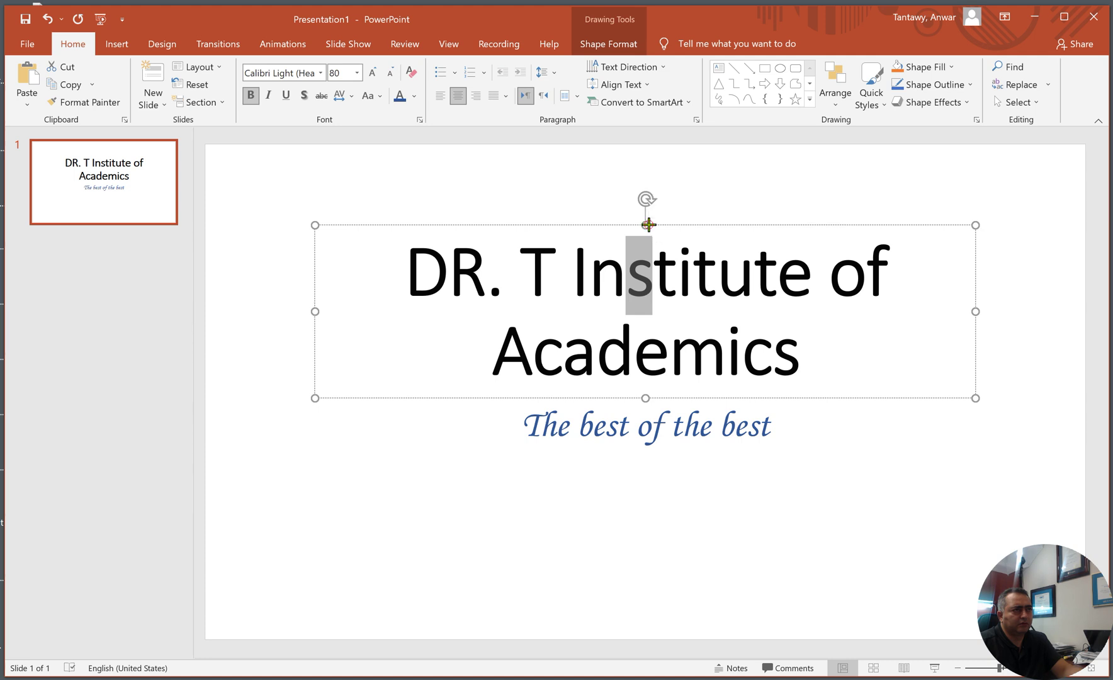
key(Escape)
key(Escape)
click(647, 251)
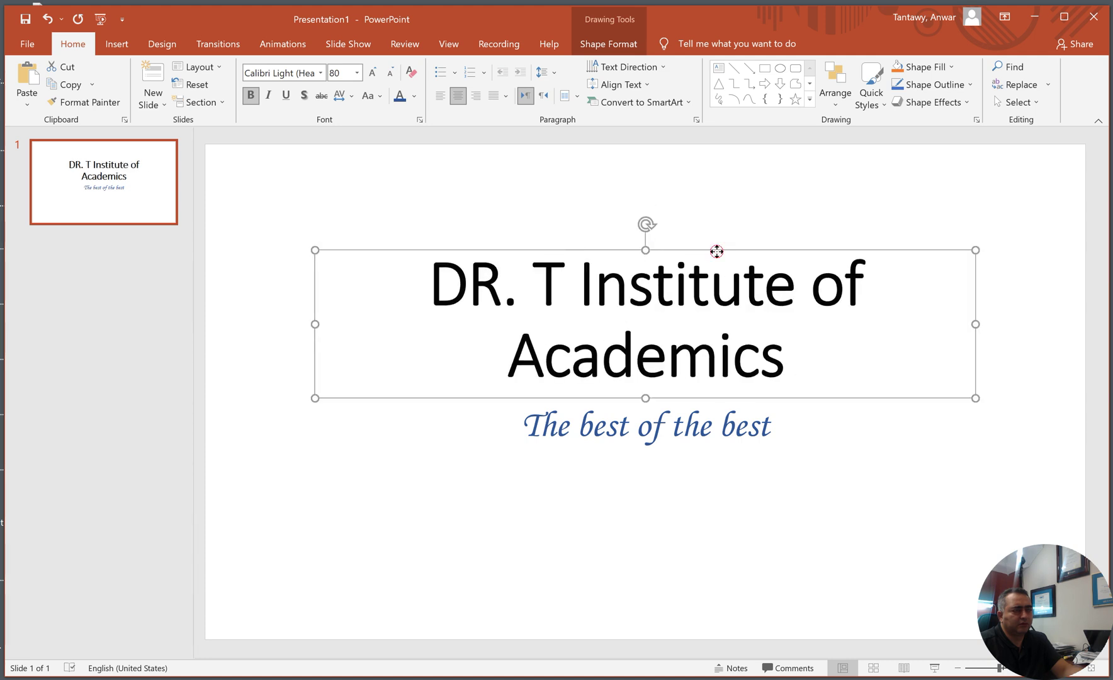
drag(716, 251, 711, 186)
Shorten the subtitle box and move it up just beneath the title
click(696, 431)
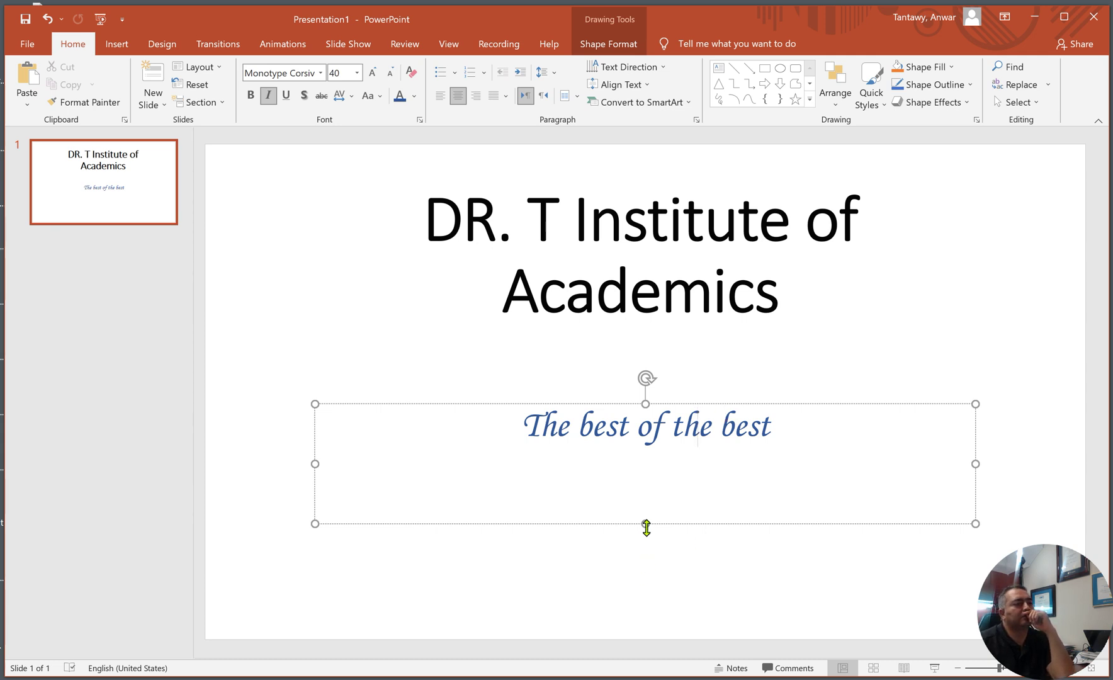
drag(646, 528, 645, 498)
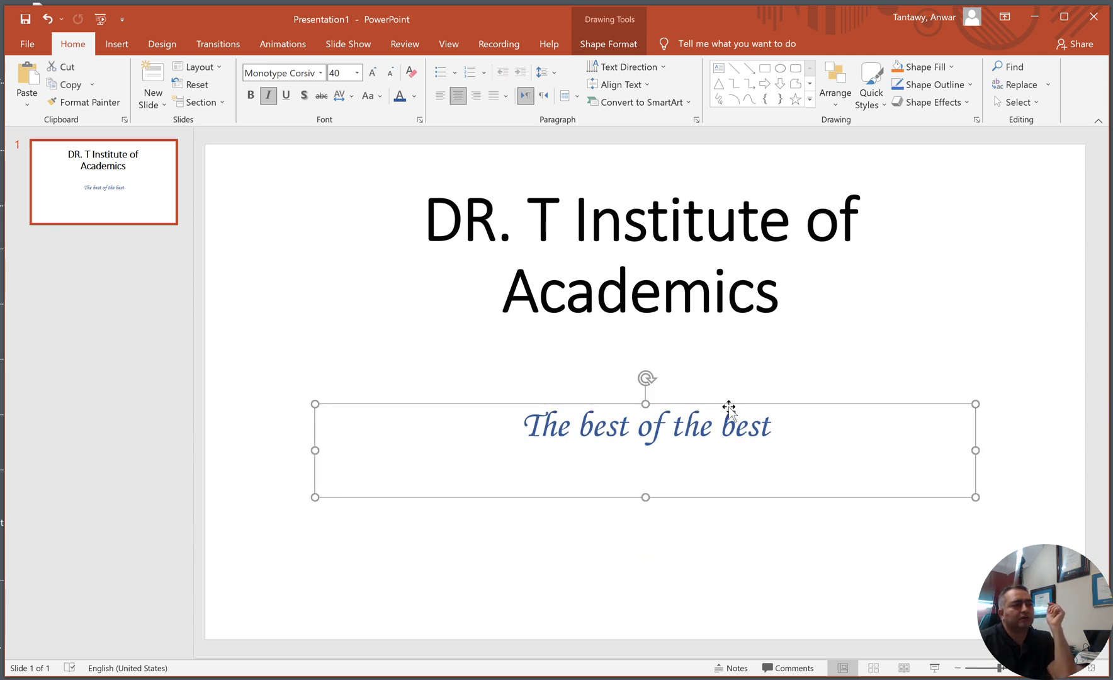
mouse_move(729, 408)
mouse_down()
mouse_move(718, 445)
mouse_move(718, 345)
mouse_up()
click(672, 503)
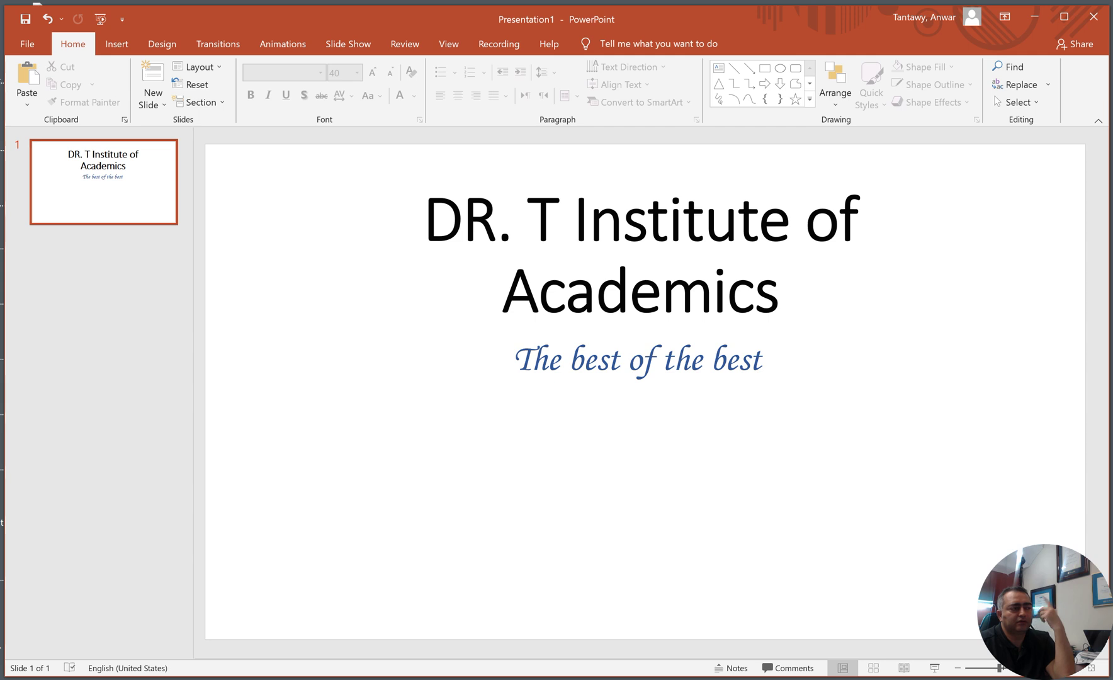
Copy the Island of Dr. T cartoon image from Chrome's 'Dr. T pics' image results
mouse_move(224, 679)
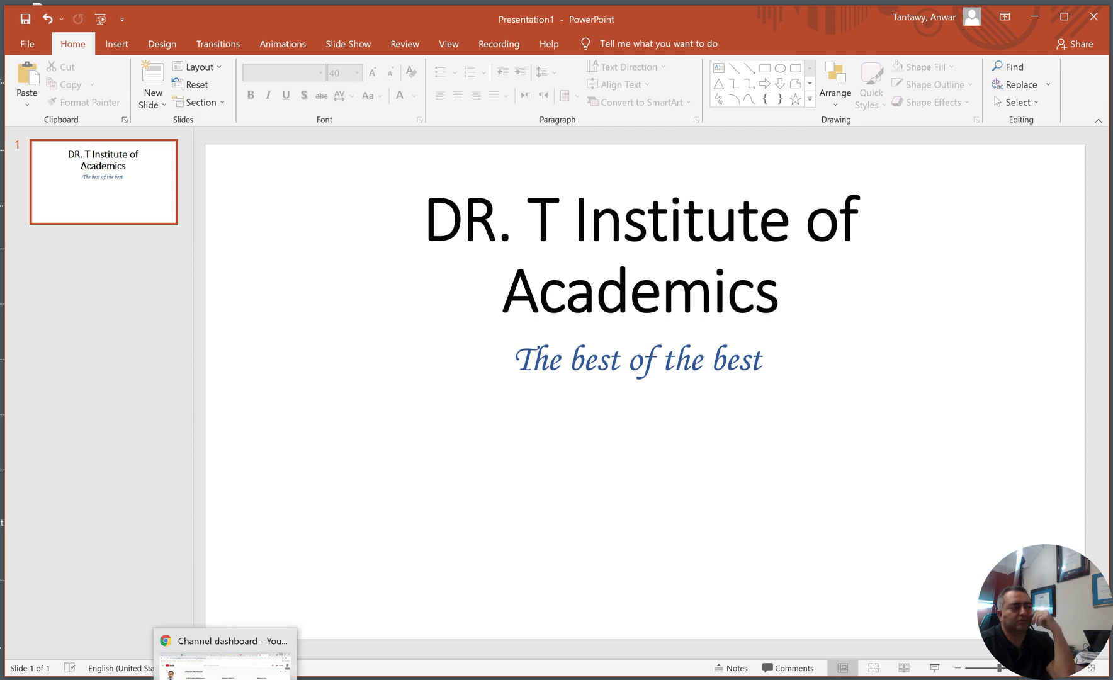
click(293, 666)
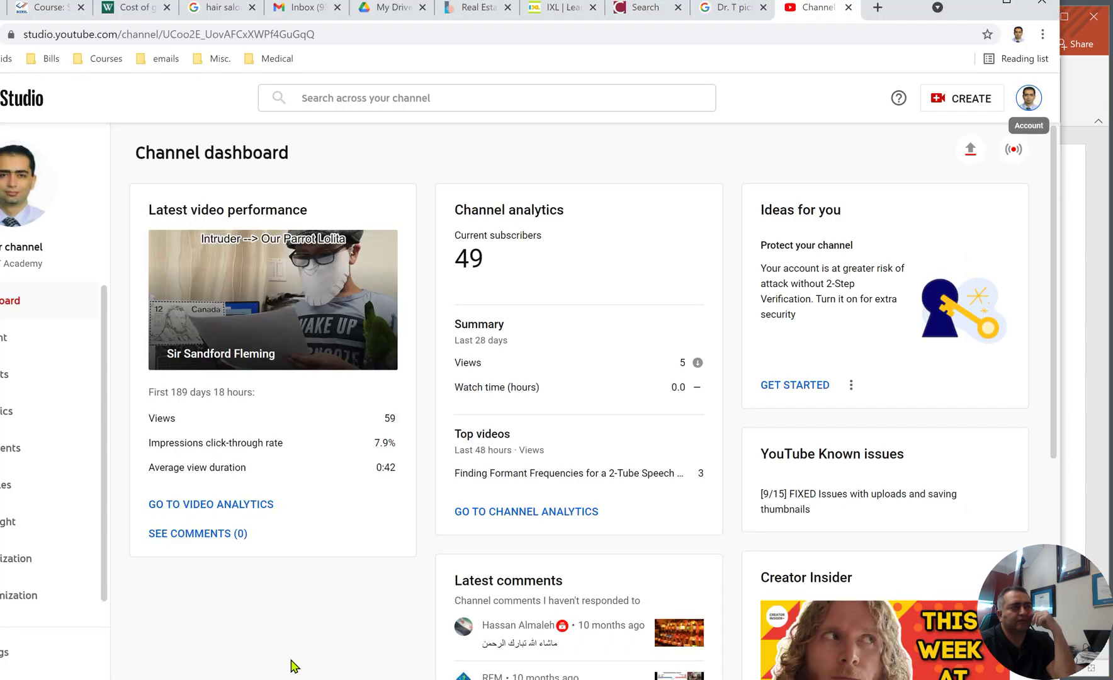
click(724, 9)
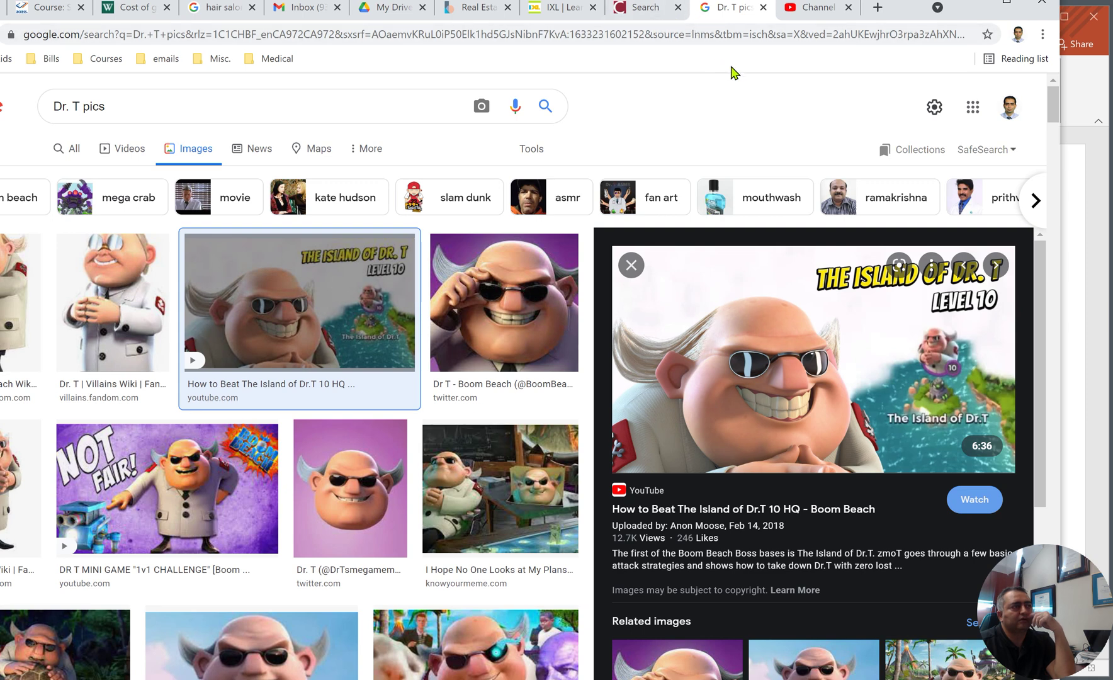
right_click(803, 323)
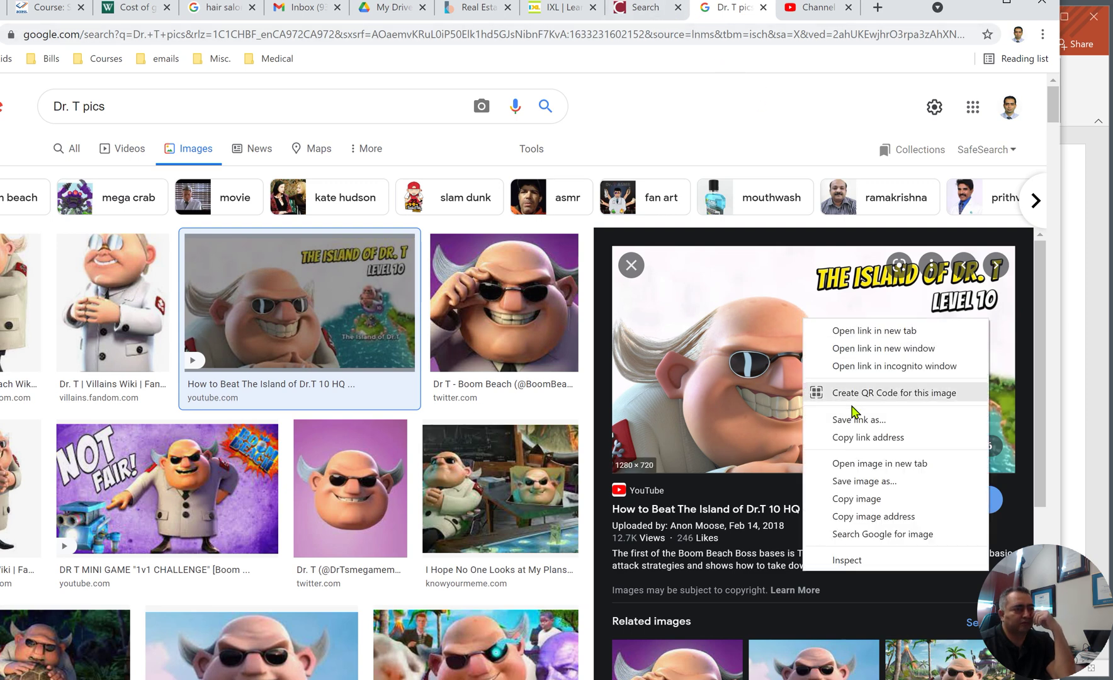
click(869, 500)
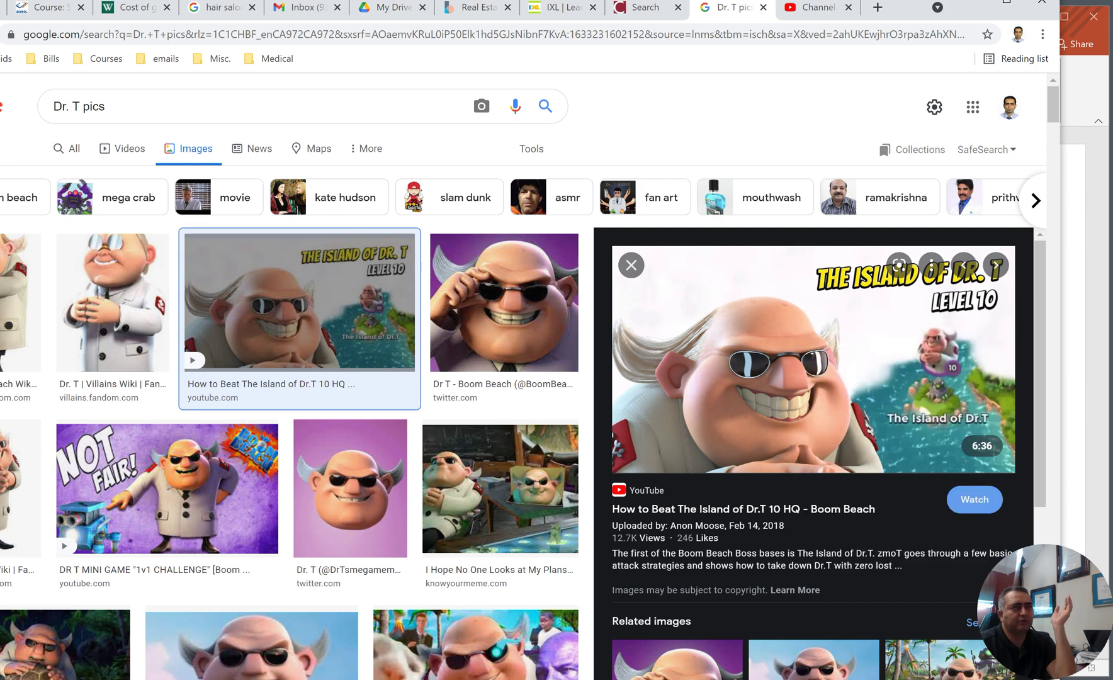
Paste the copied Island of Dr. T image onto the title slide as a picture
click(972, 7)
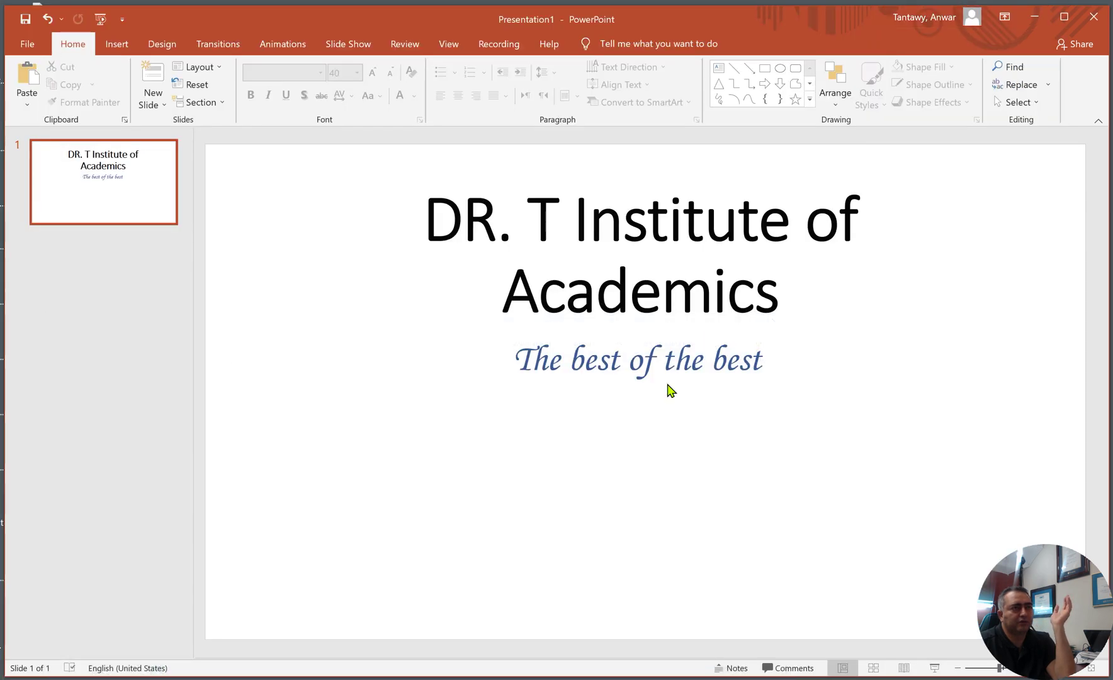
right_click(429, 532)
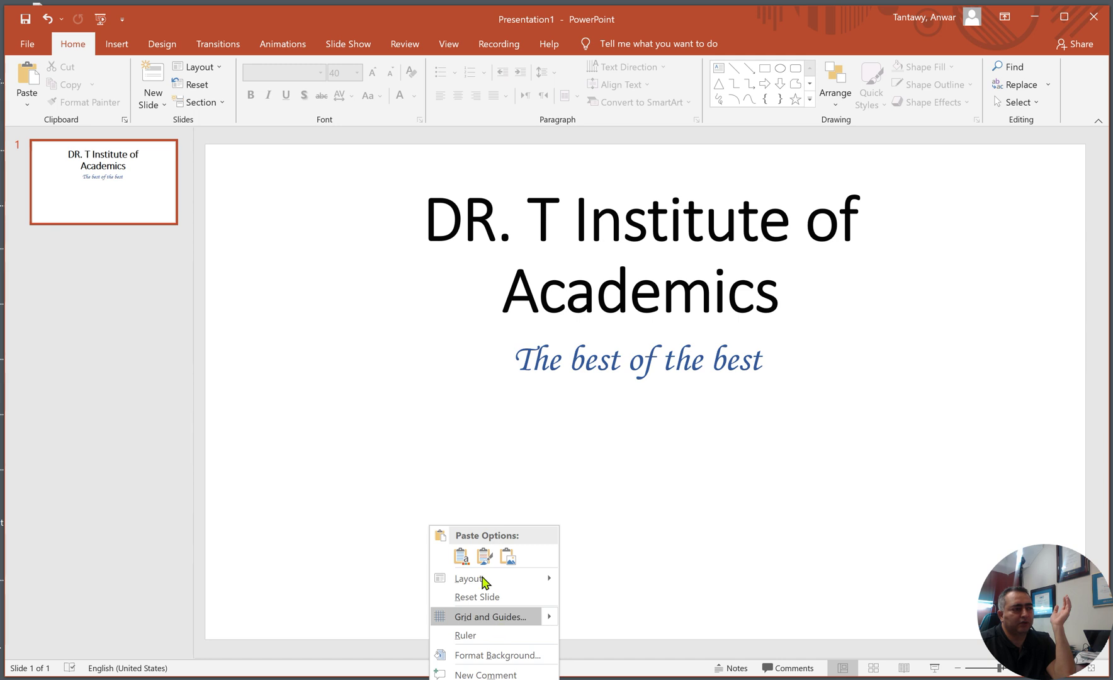
mouse_move(488, 571)
click(452, 486)
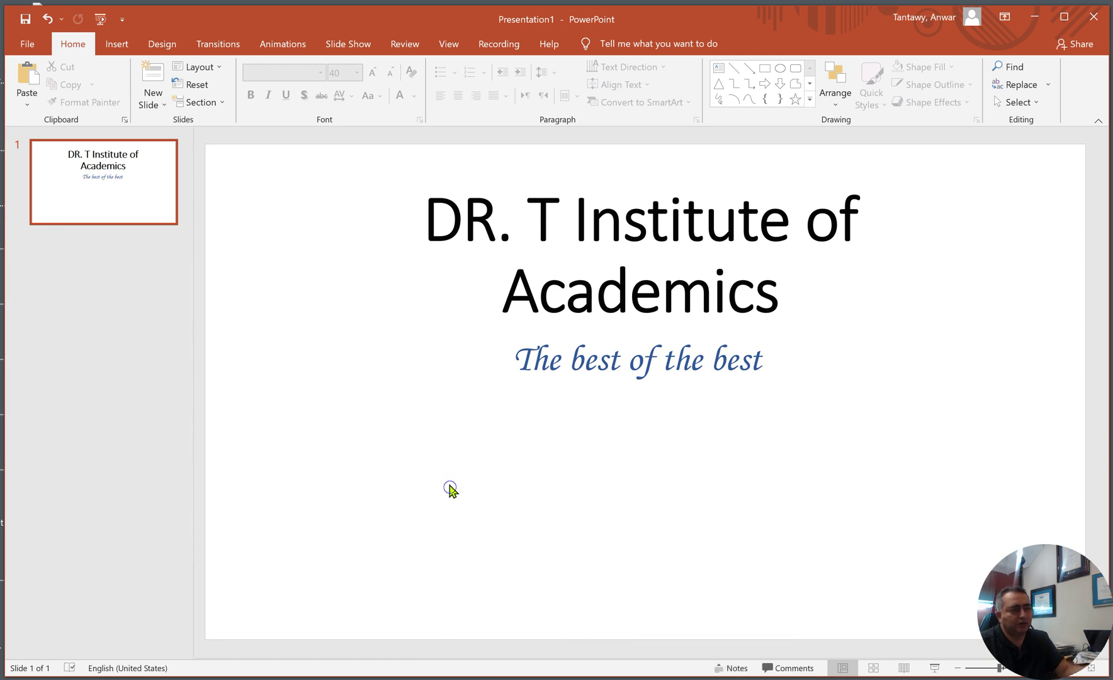
right_click(451, 487)
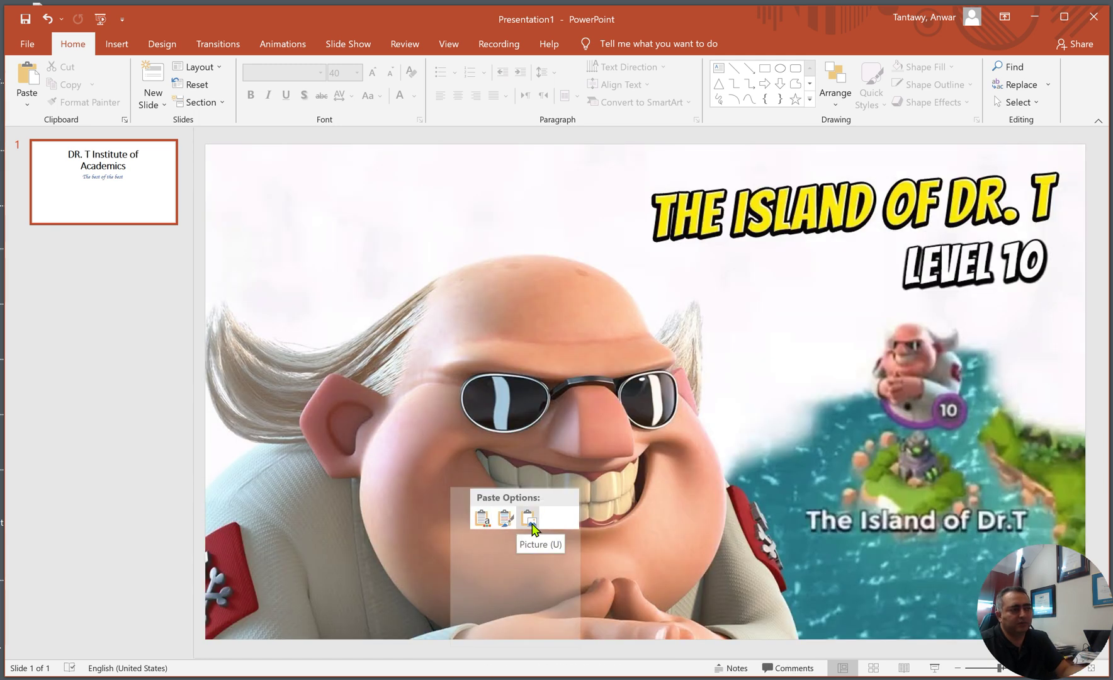
click(529, 518)
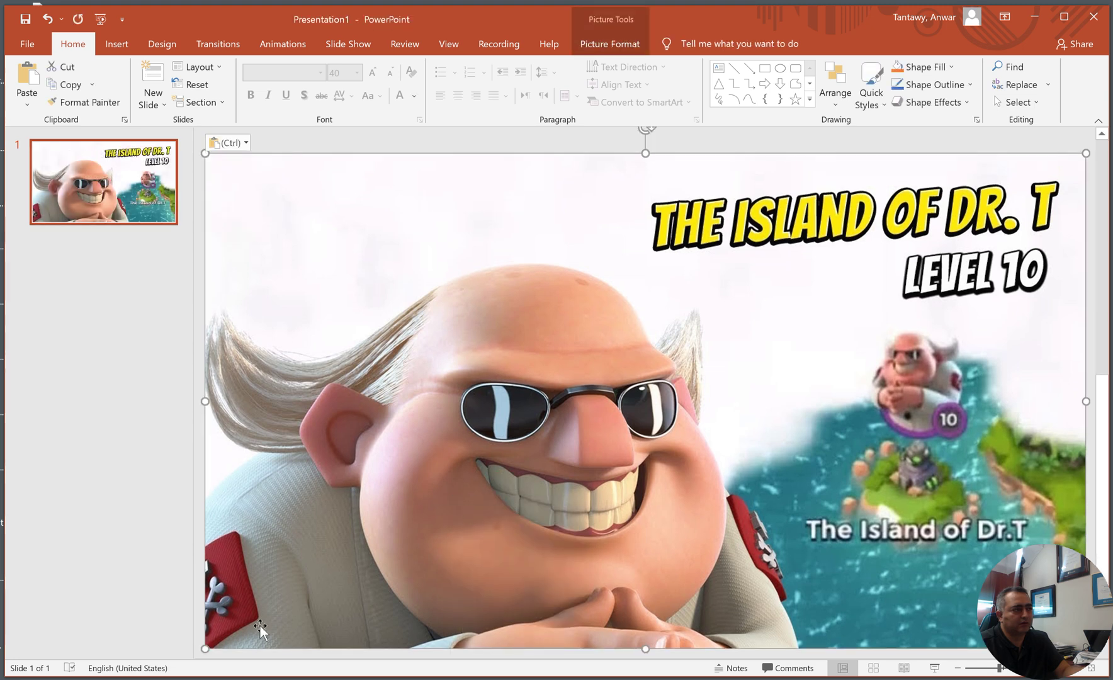
Shrink the picture and place it in the slide's bottom-left corner
drag(208, 650, 959, 308)
drag(948, 201, 386, 509)
click(599, 522)
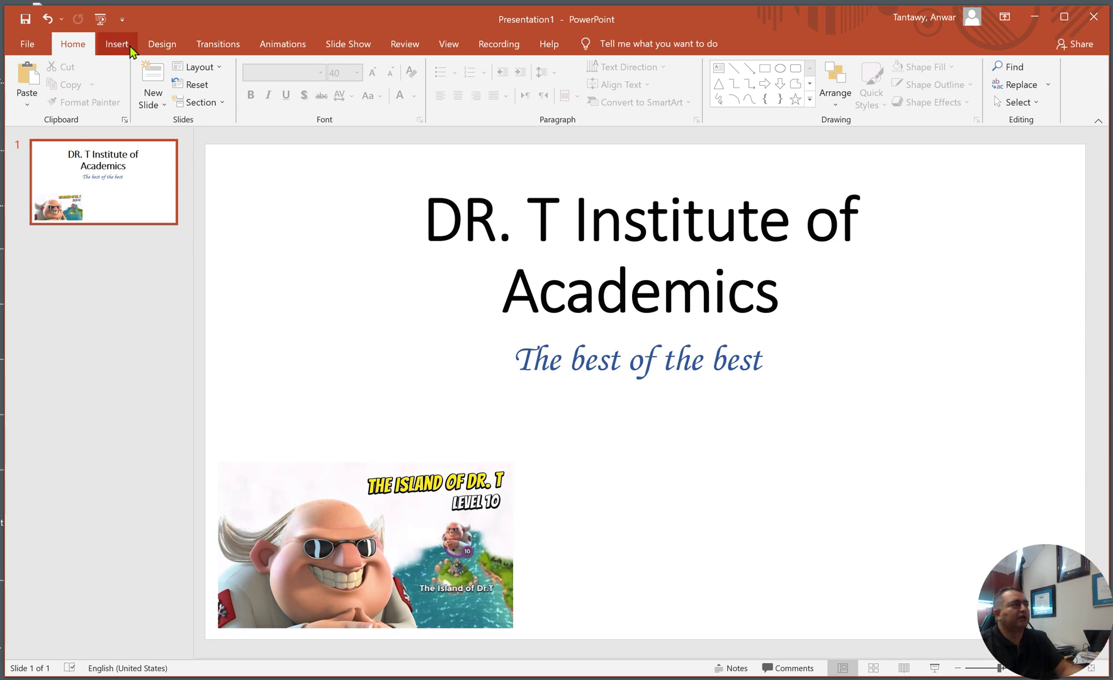
Apply the Ion theme, giving the title slide a teal background, and select the subtitle
click(171, 54)
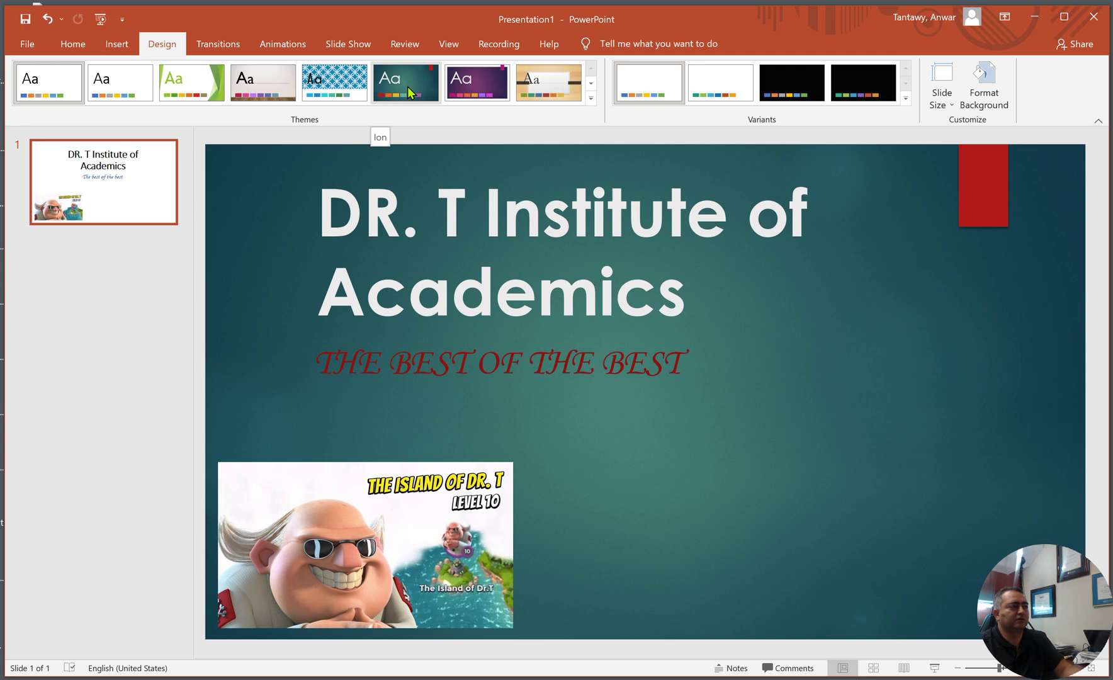
click(407, 86)
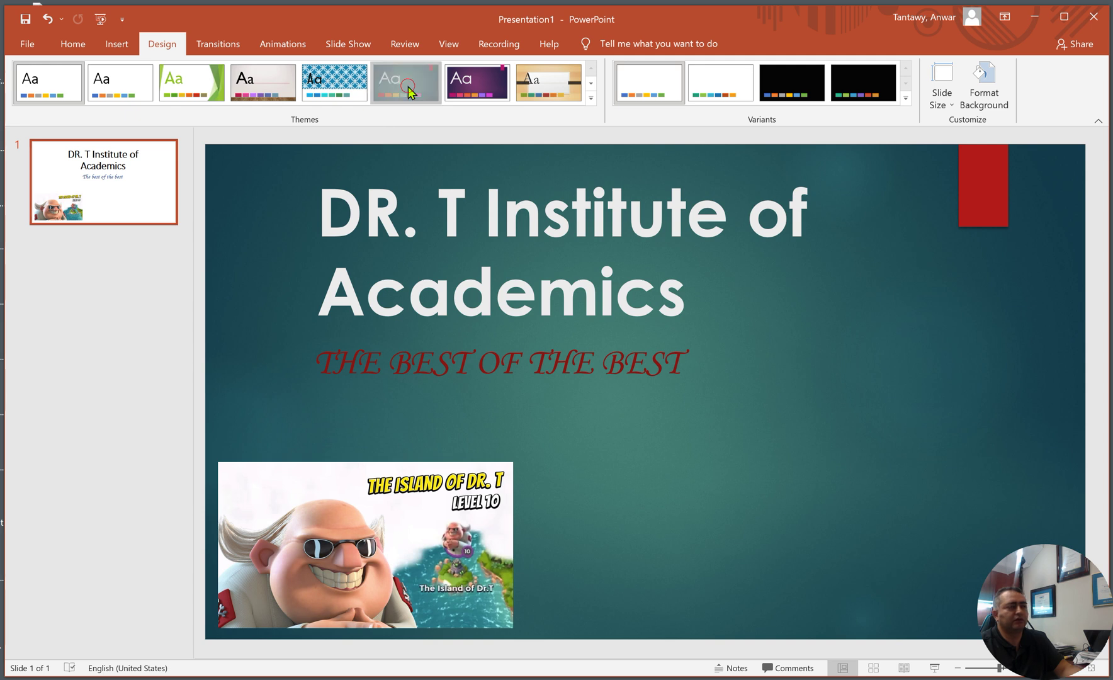
click(568, 360)
drag(688, 360, 314, 365)
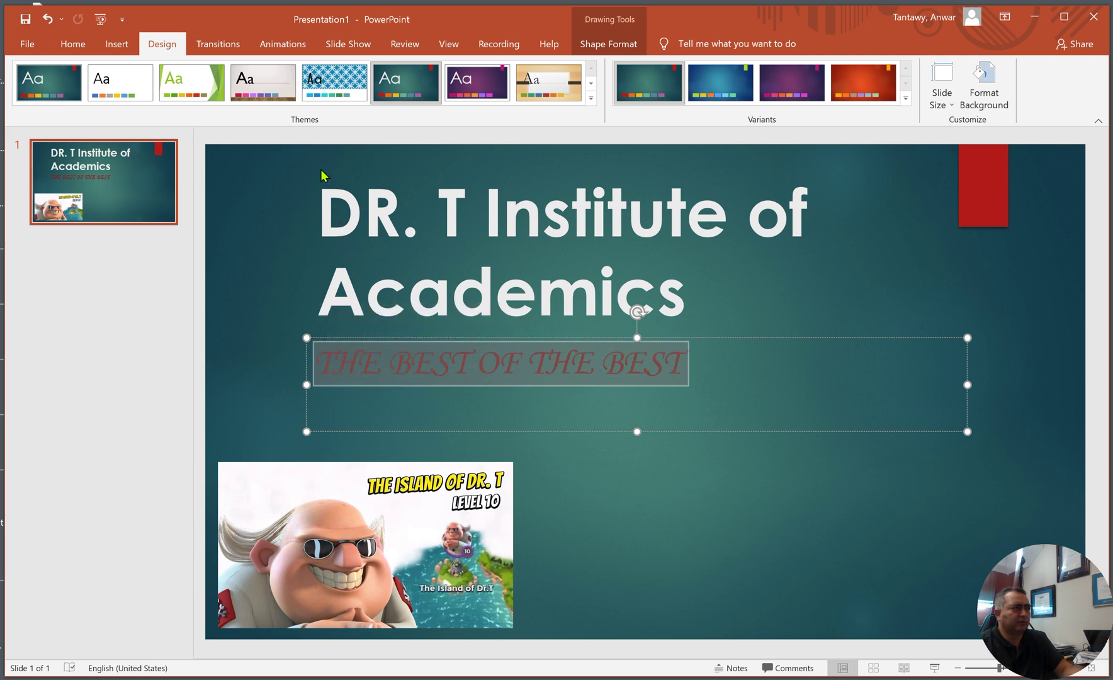
Color the subtitle THE BEST OF THE BEST Yellow from Standard Colors
click(74, 47)
click(414, 96)
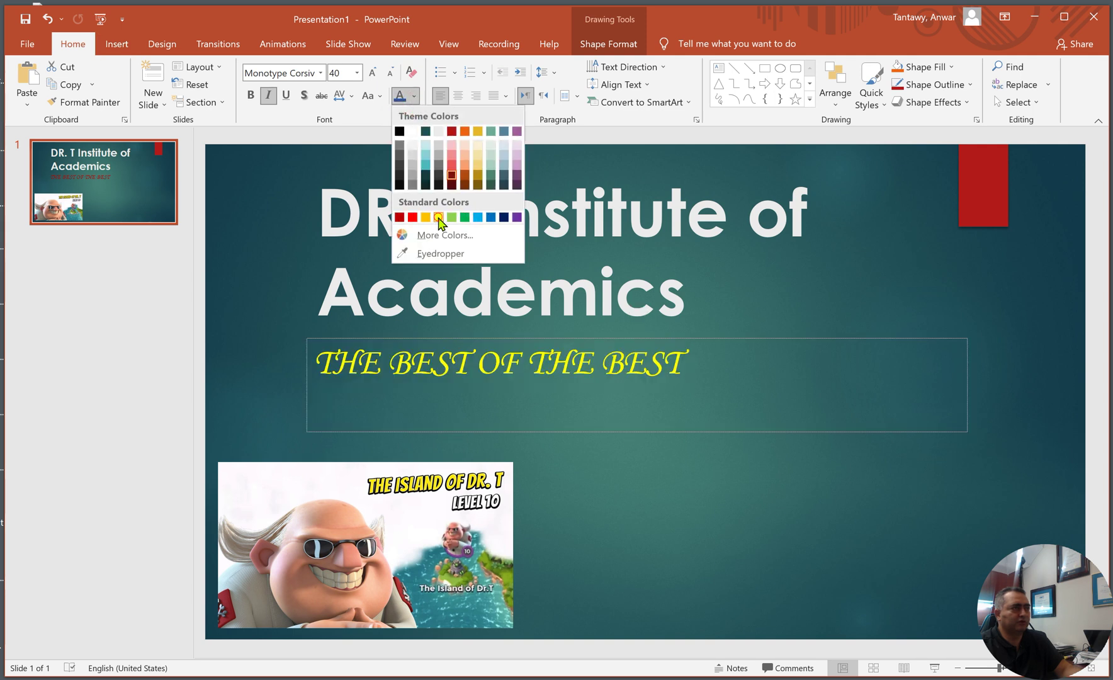
click(439, 218)
click(769, 547)
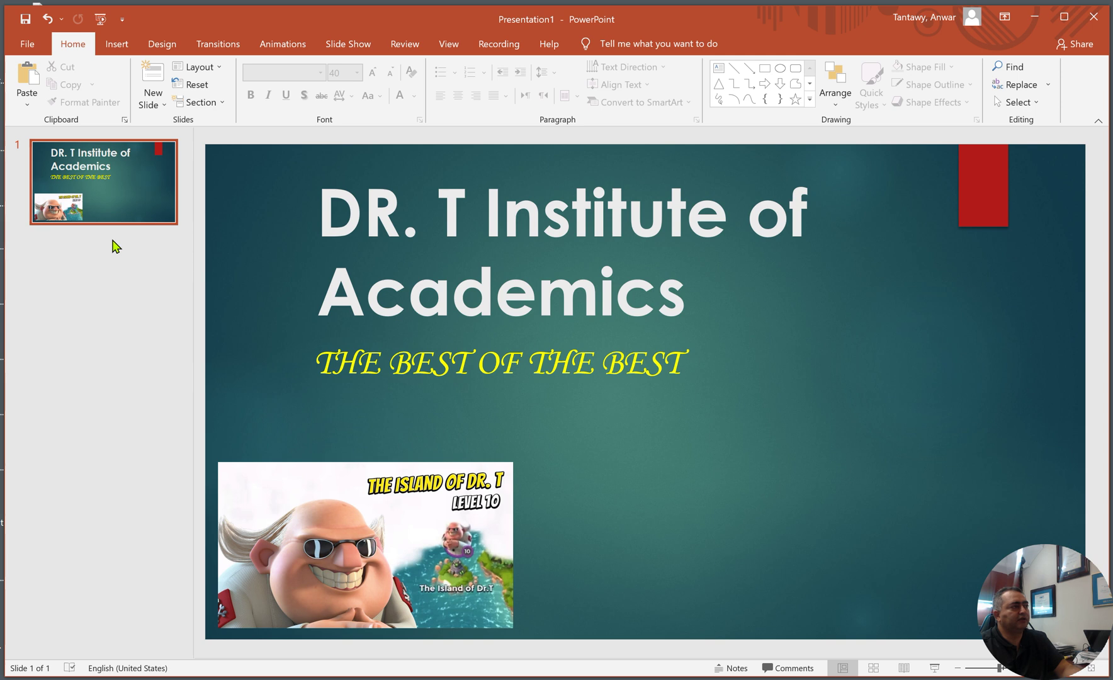
click(110, 241)
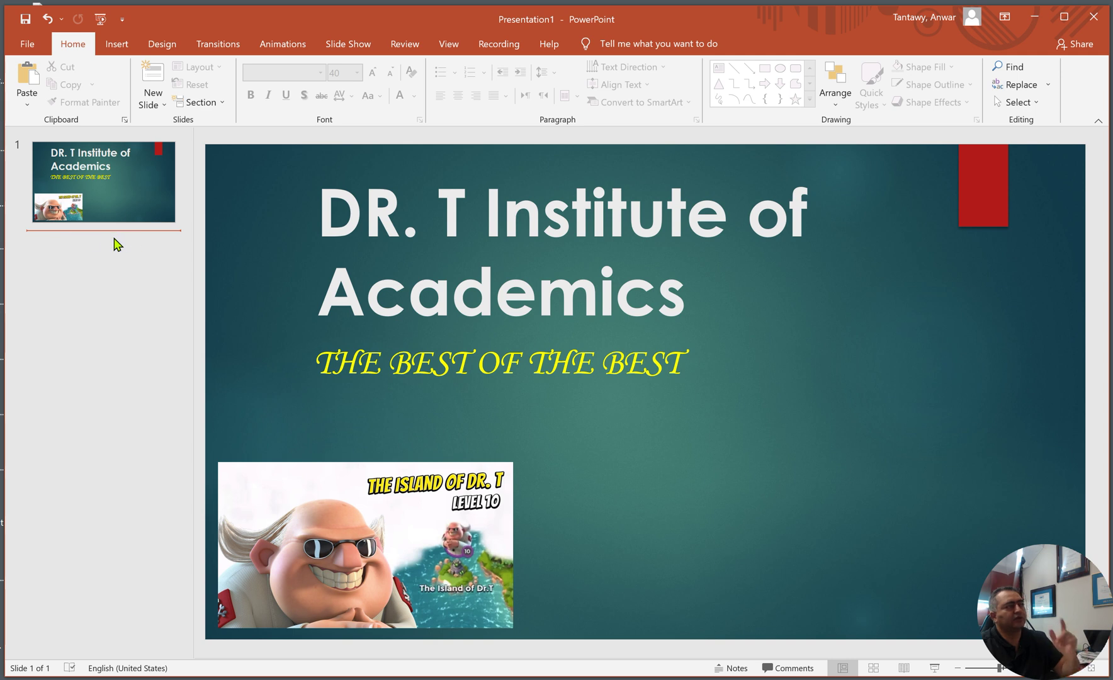
Add a Title and Content slide after slide 1, deleting an extra 3 Picture Column slide
right_click(114, 238)
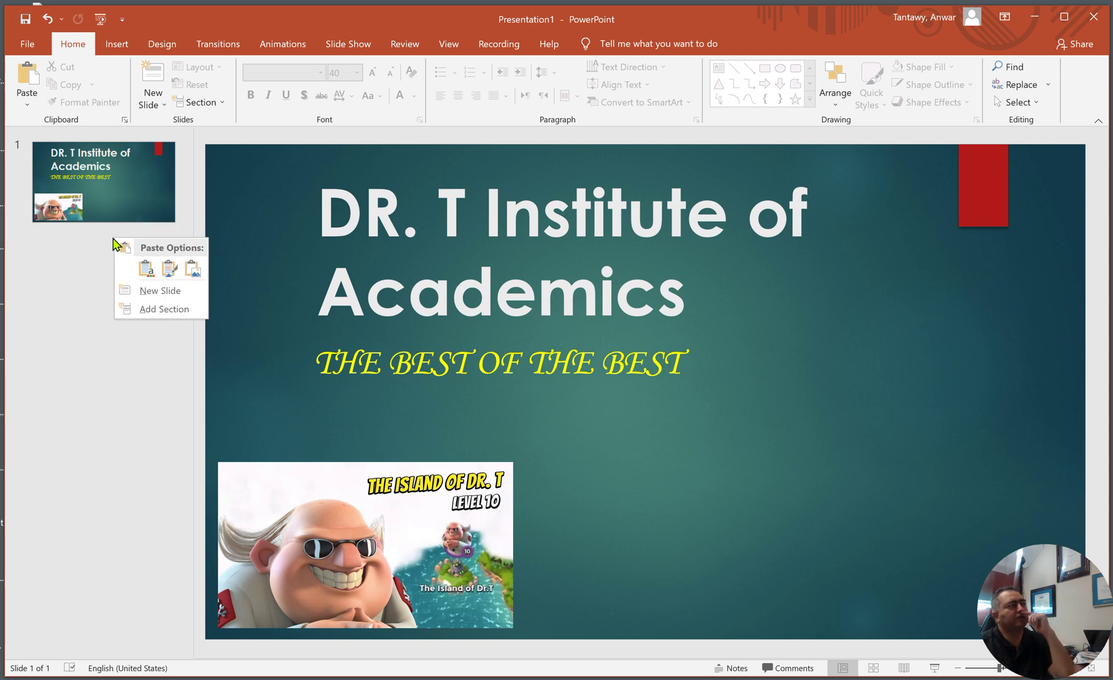
click(178, 293)
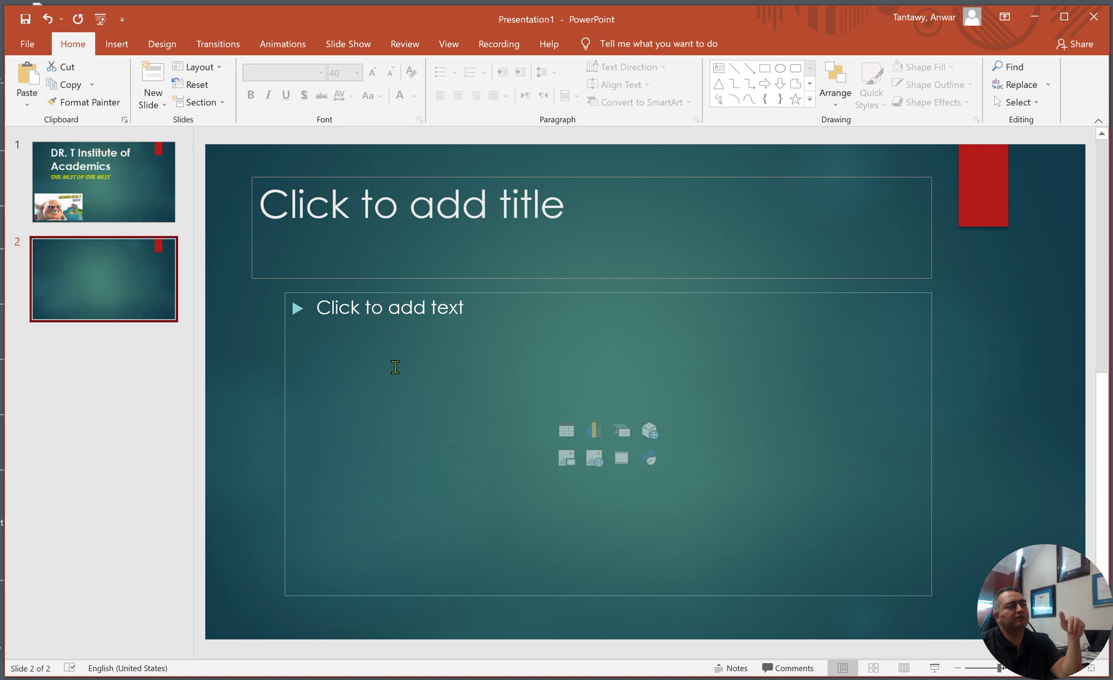
click(111, 348)
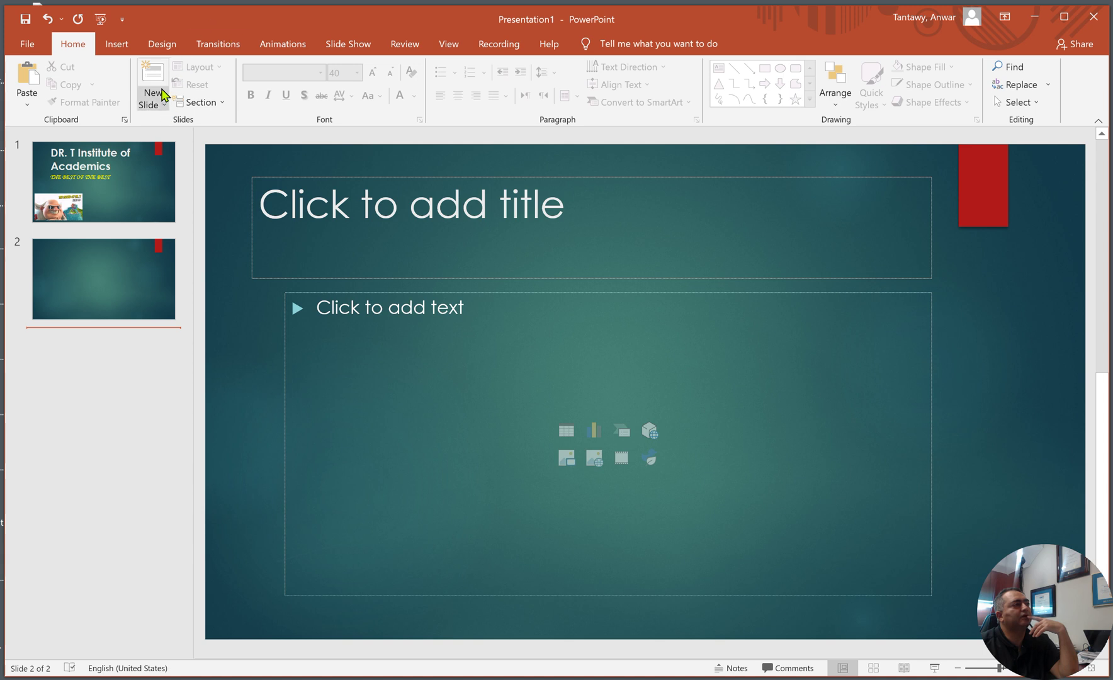
click(163, 111)
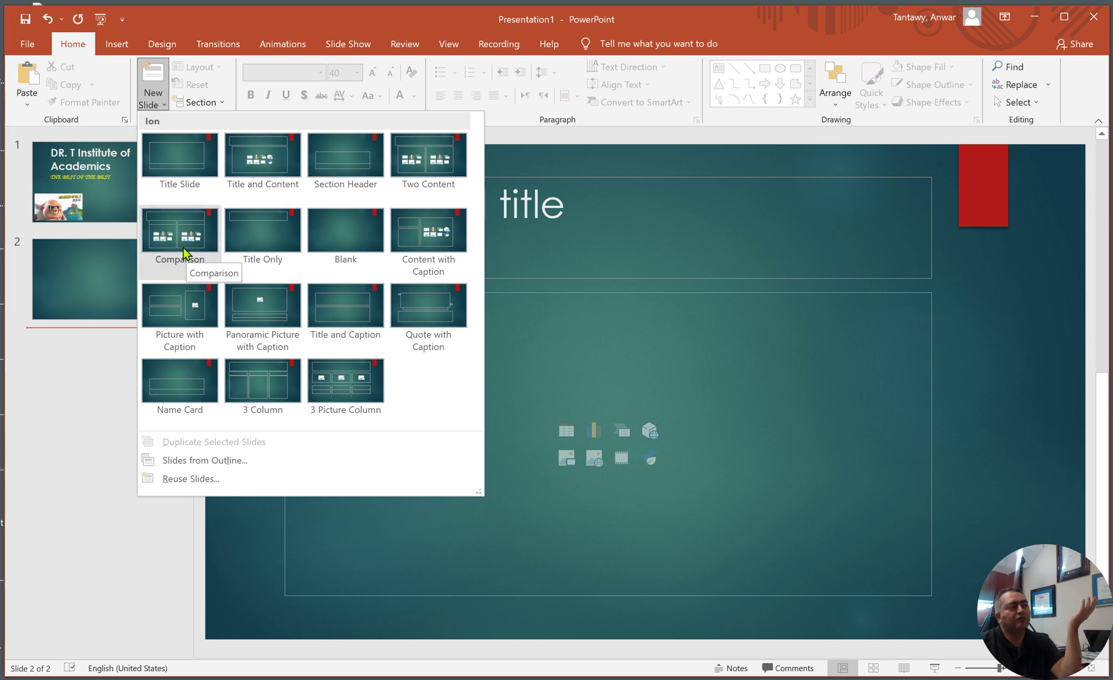
click(359, 379)
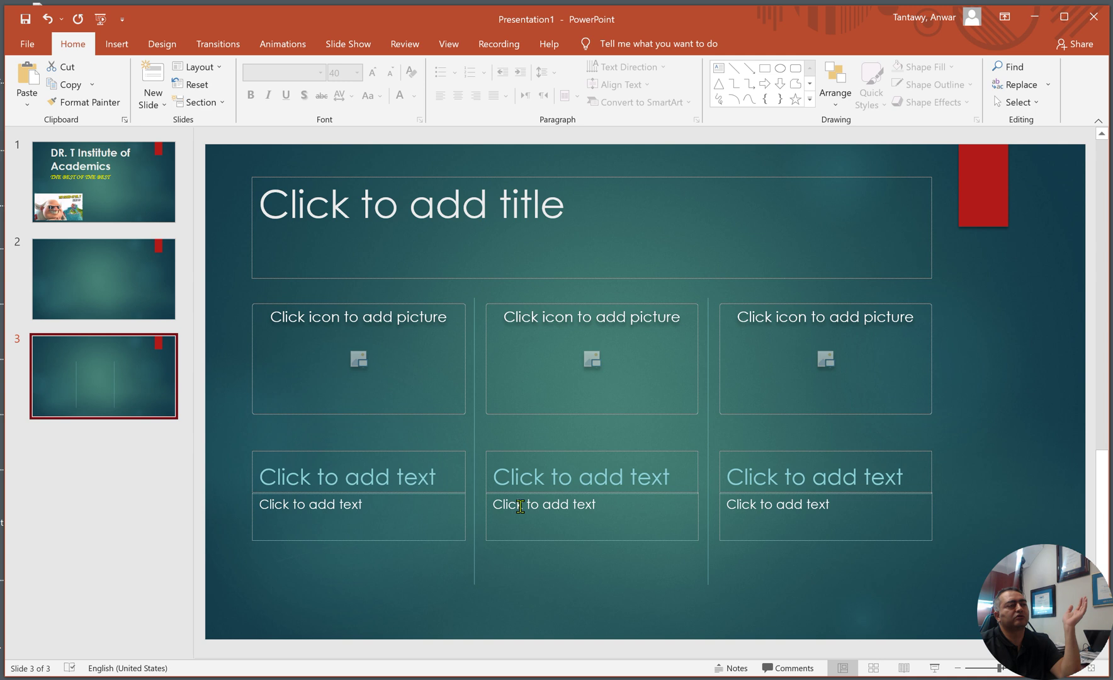
click(99, 367)
key(Delete)
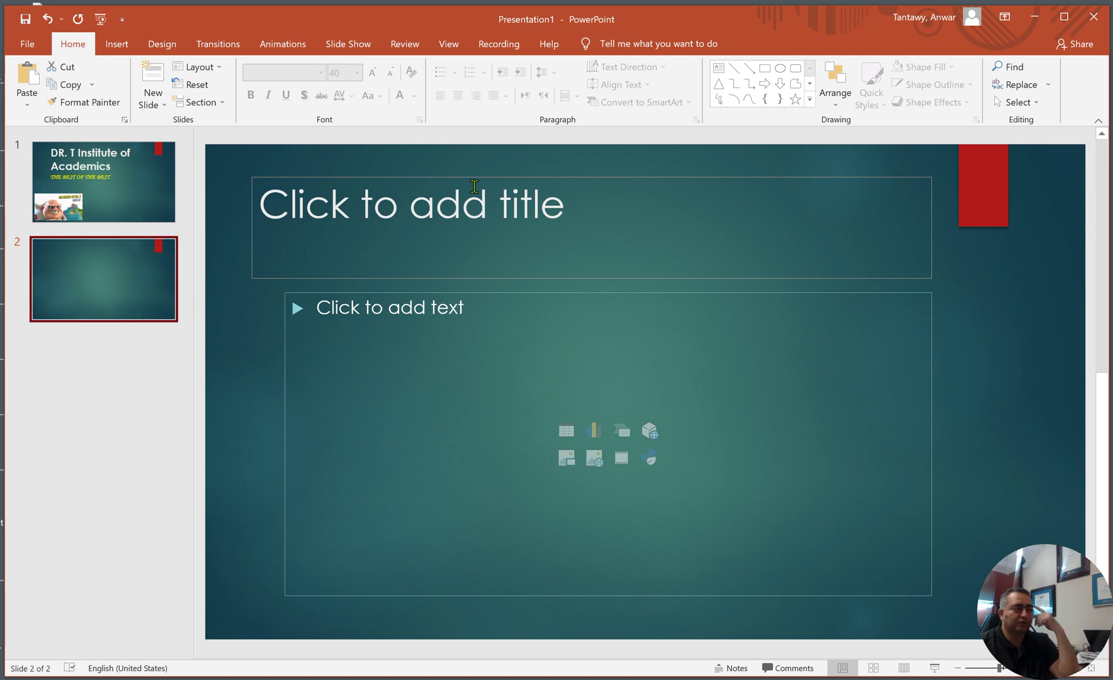
Title slide 2 'Math' and narrow its title box slightly
click(461, 199)
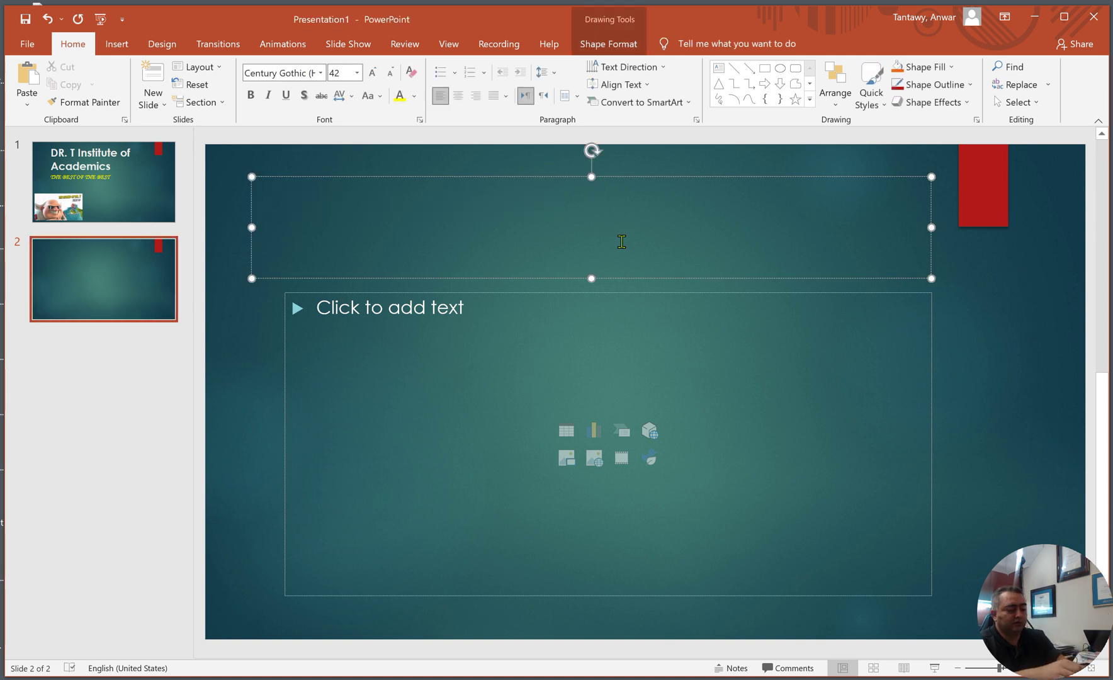
text(Math)
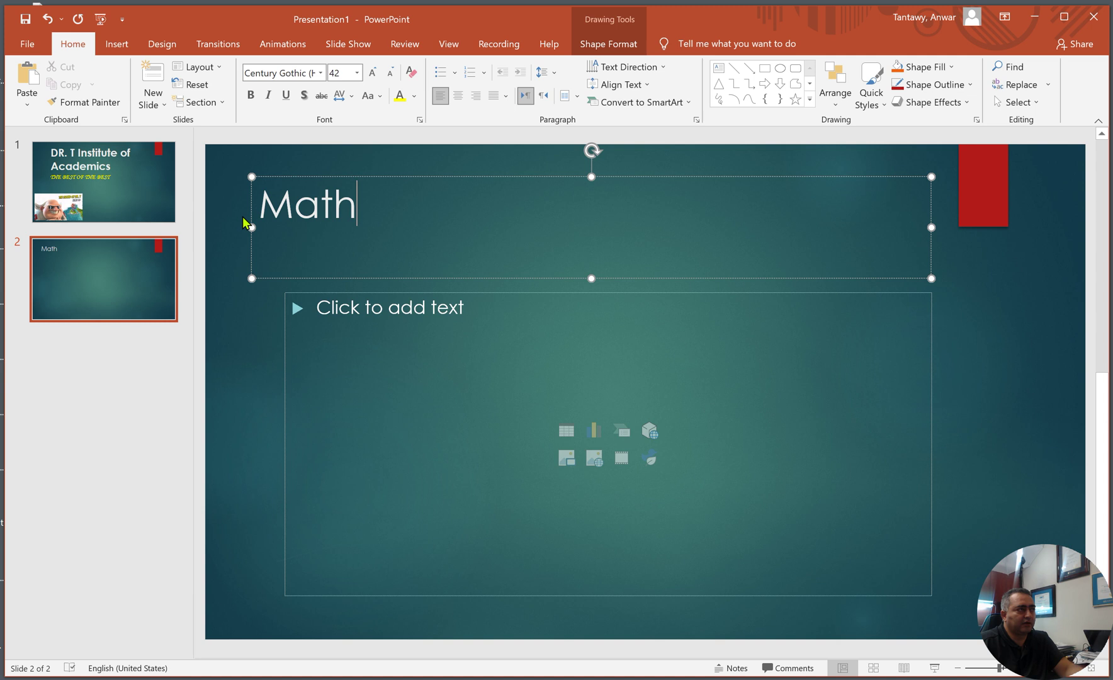
drag(251, 228, 272, 232)
key(Escape)
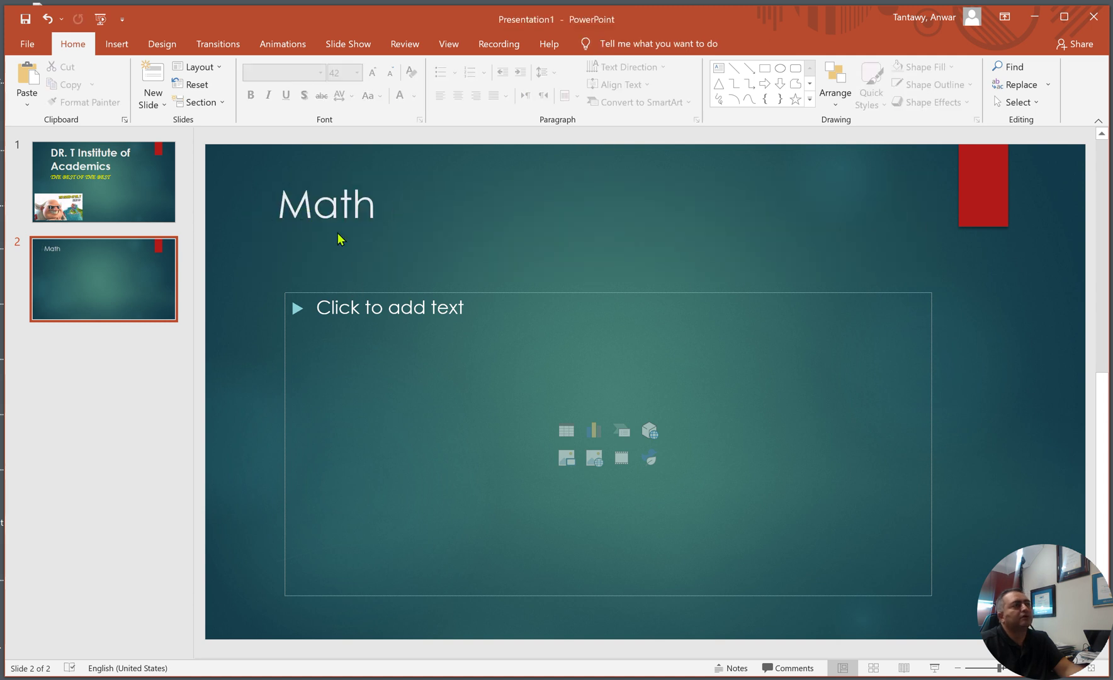
click(344, 196)
Add the bullet 'The importance of building a proper math foundation at the elementary level:'
click(300, 308)
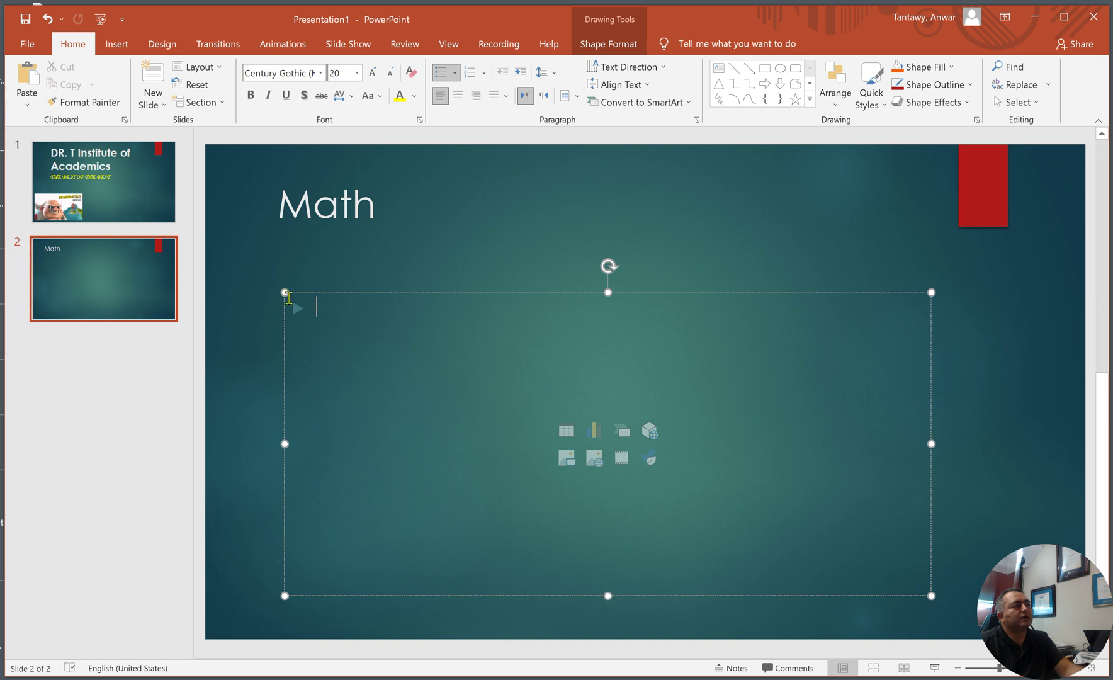
drag(285, 292, 278, 294)
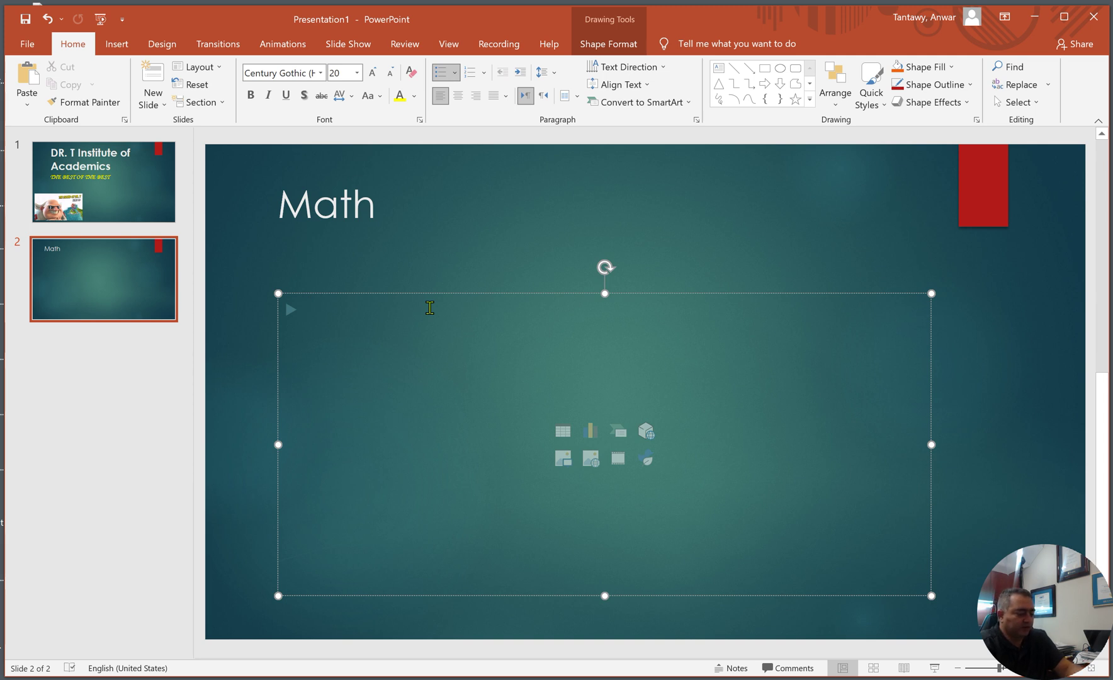
text(The imp)
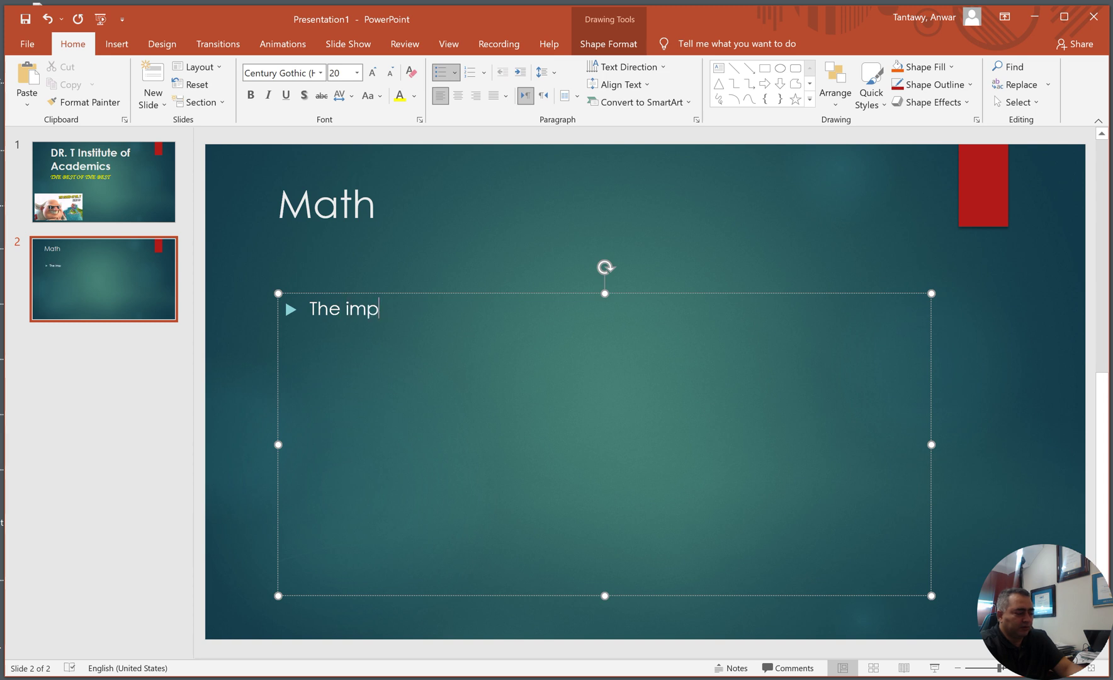
text(ortance of )
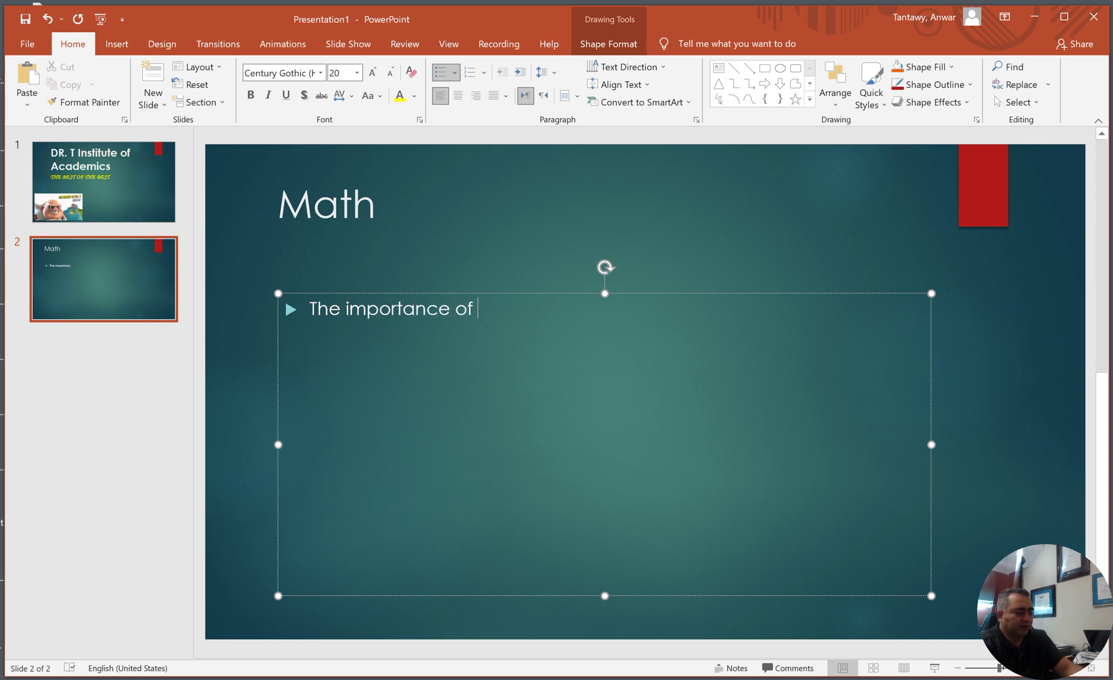
text(building a)
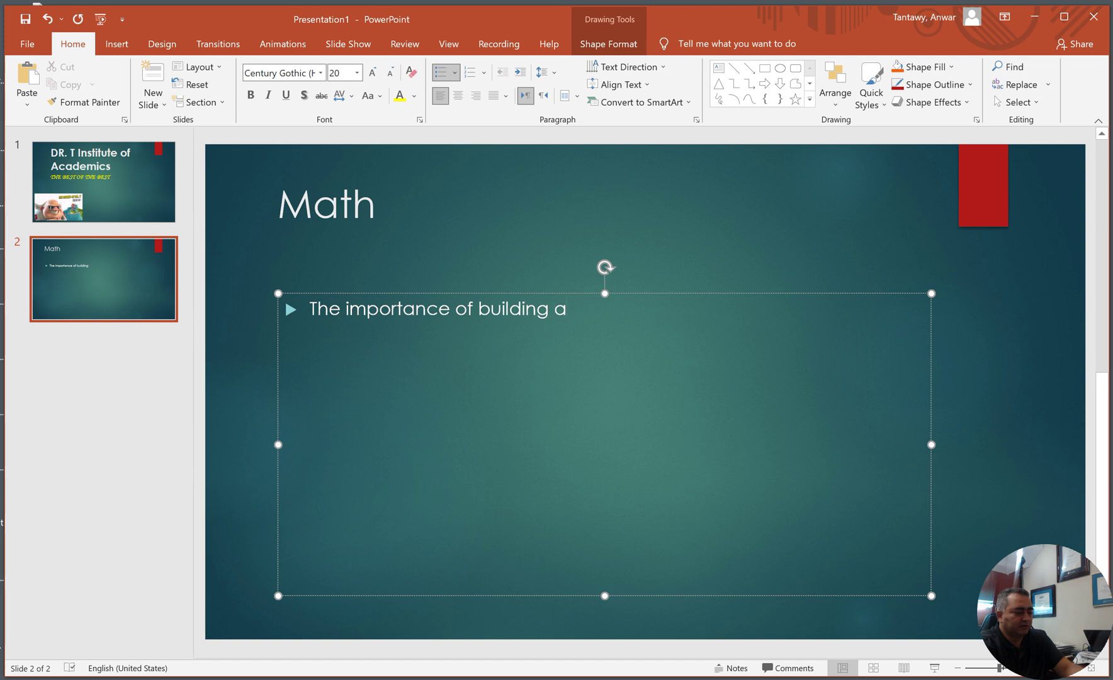
text( proper math)
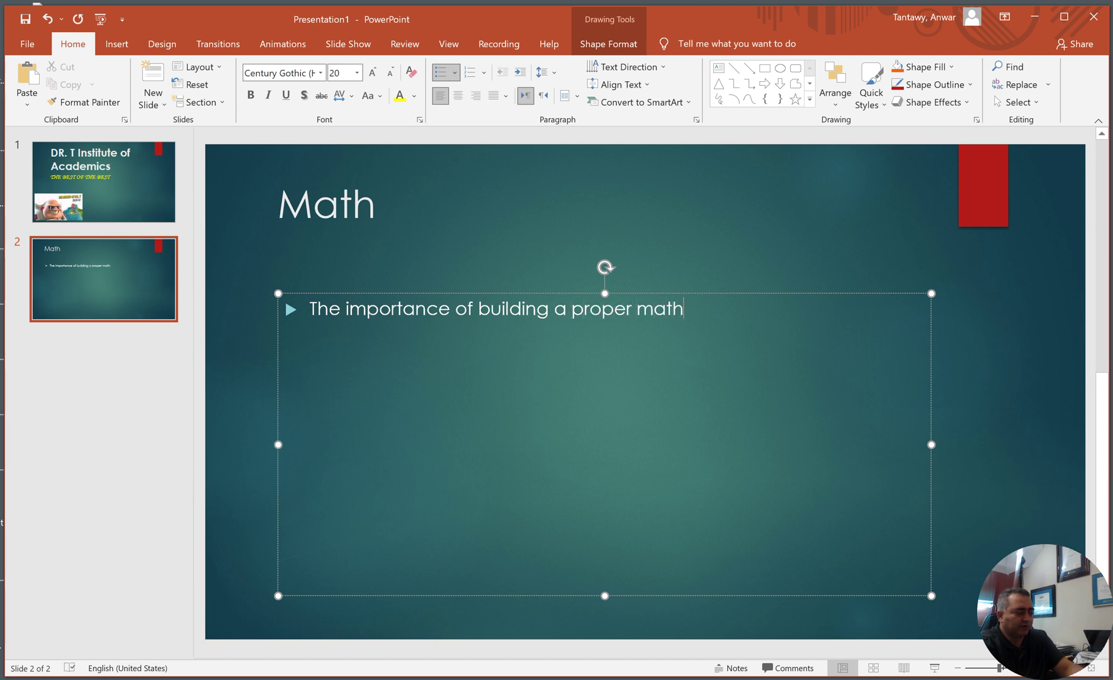
text( foundation at the elementary le)
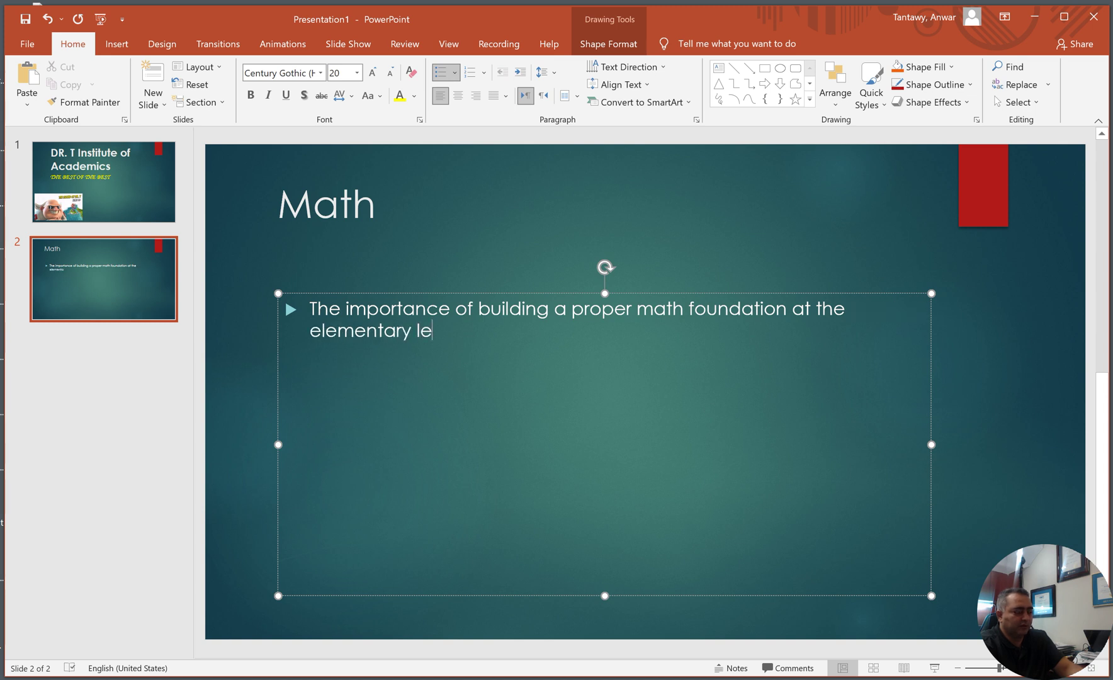
text(vel)
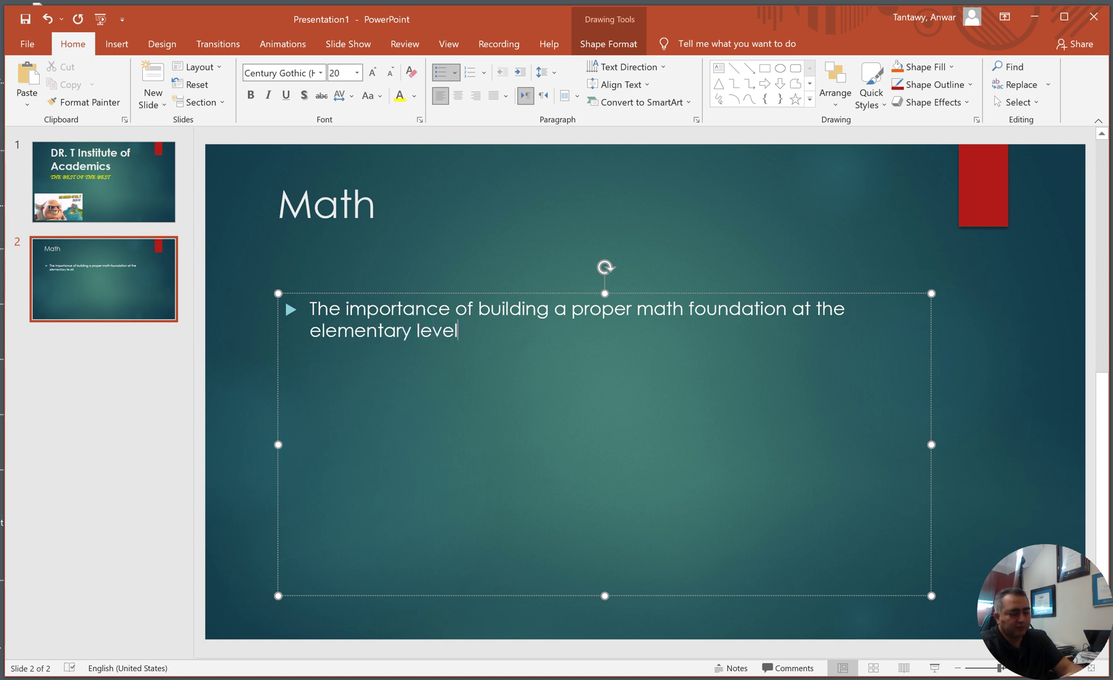
text(:)
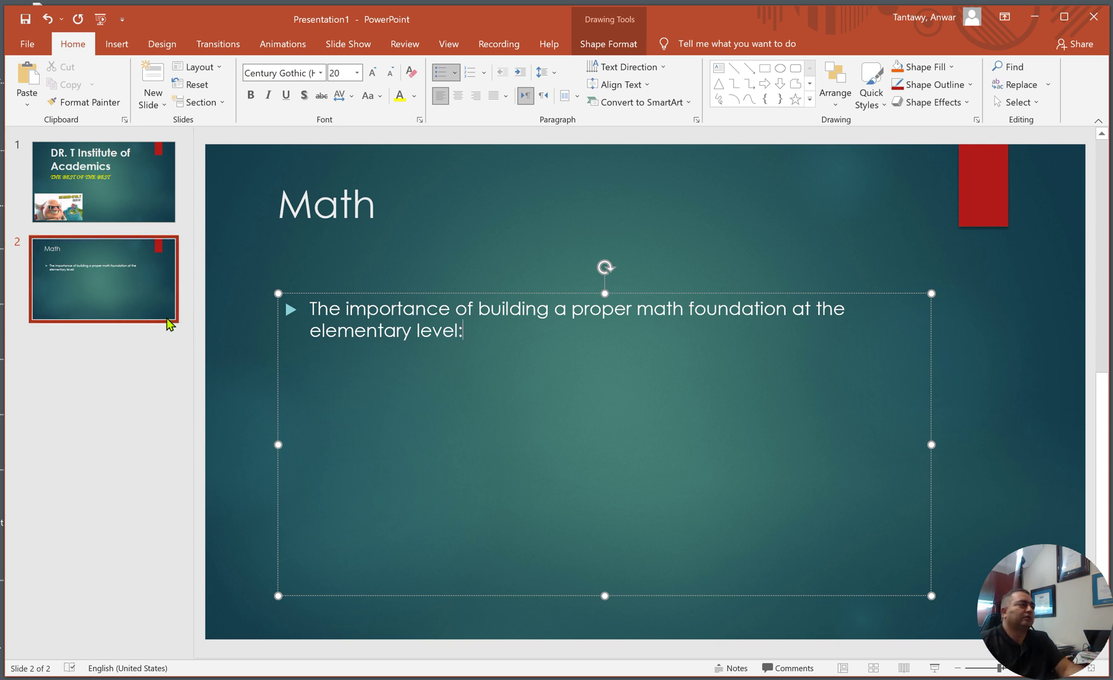
click(96, 357)
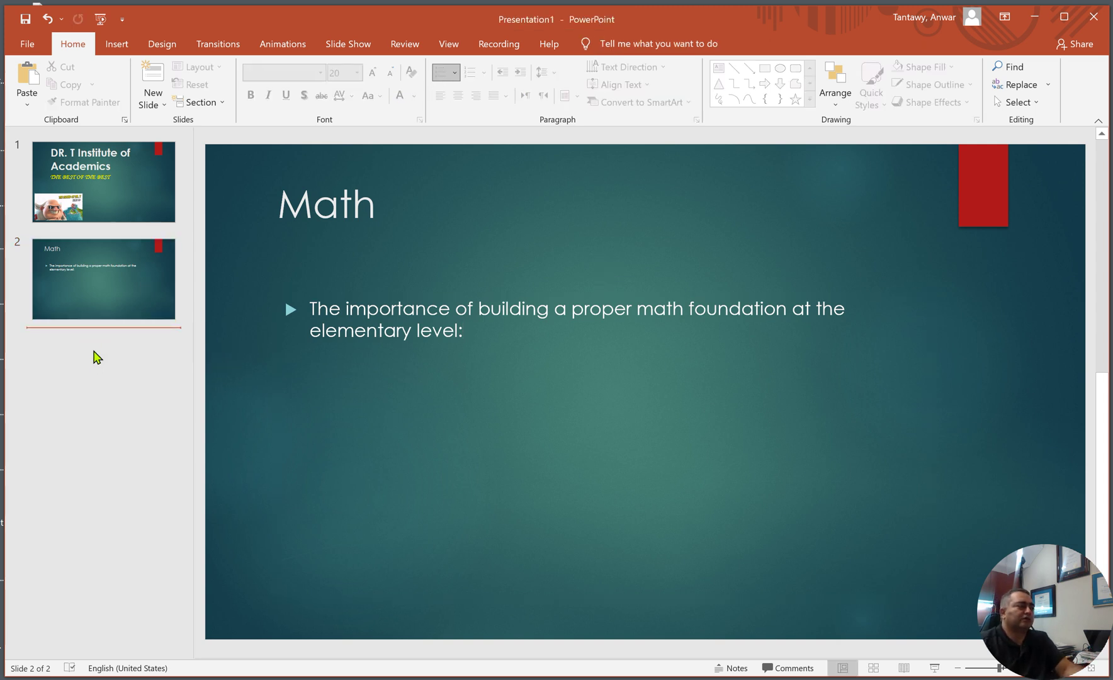
Insert blank slides after the Math slide, rearrange them, then delete the extra ones
right_click(99, 352)
click(150, 399)
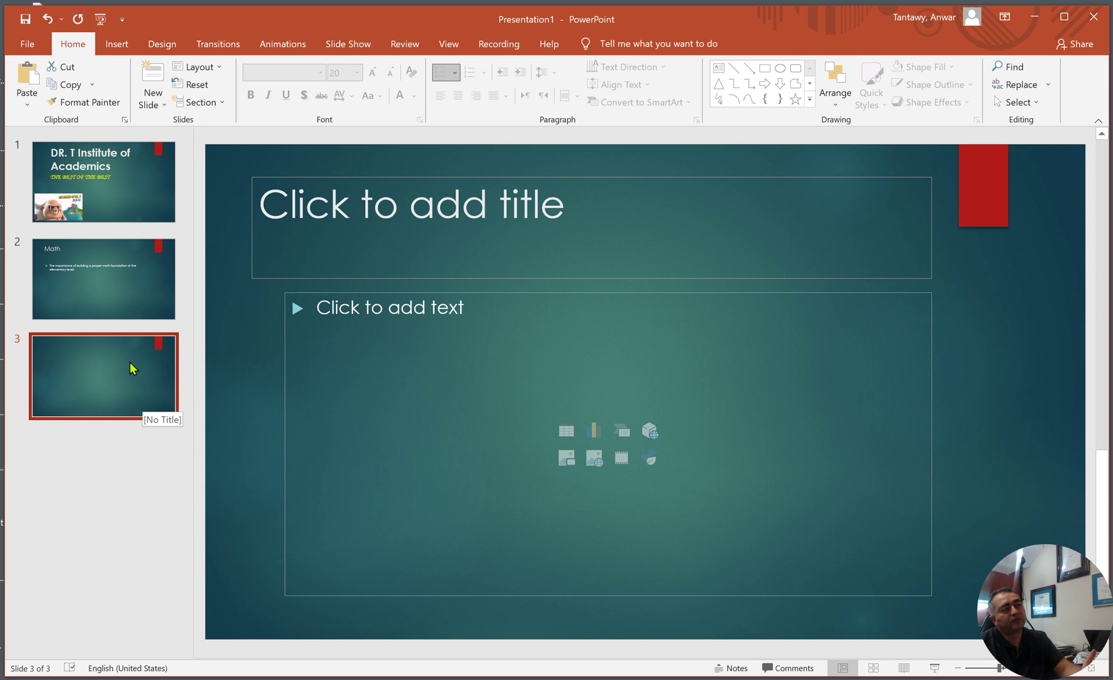
click(128, 375)
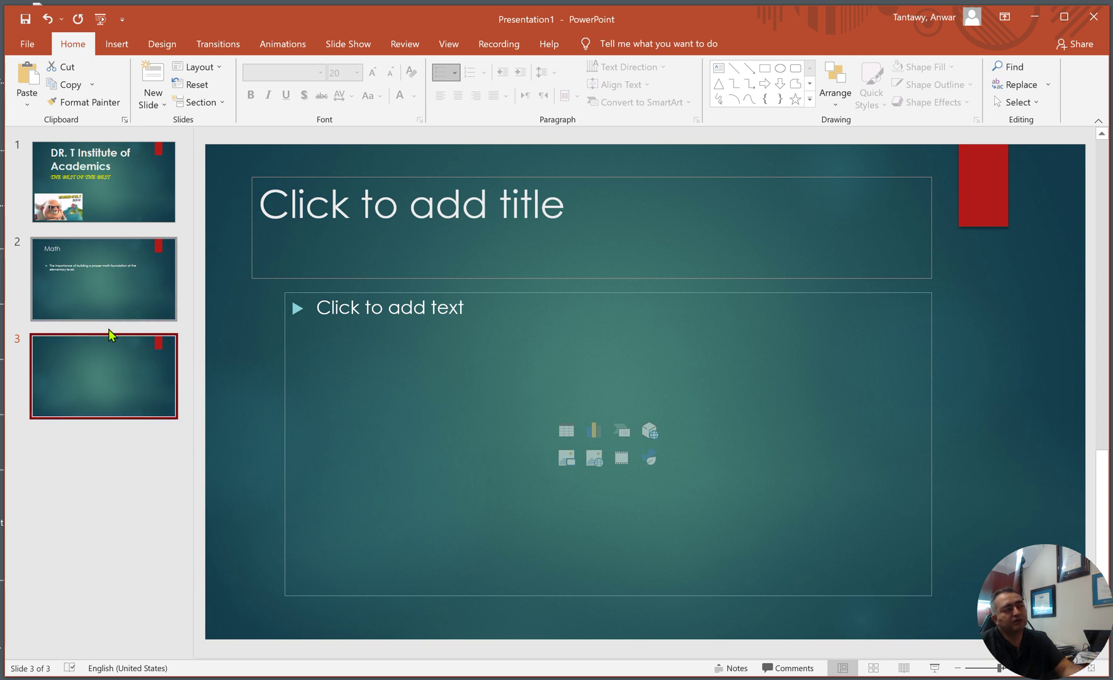
drag(114, 378, 103, 264)
drag(116, 376, 111, 259)
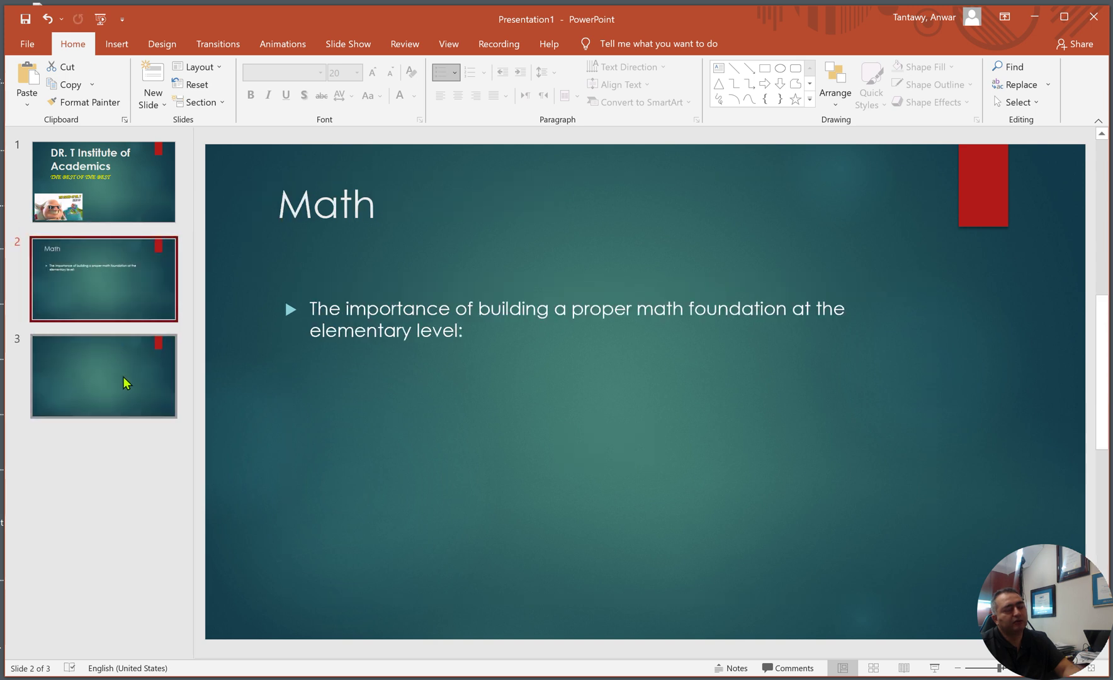
click(114, 328)
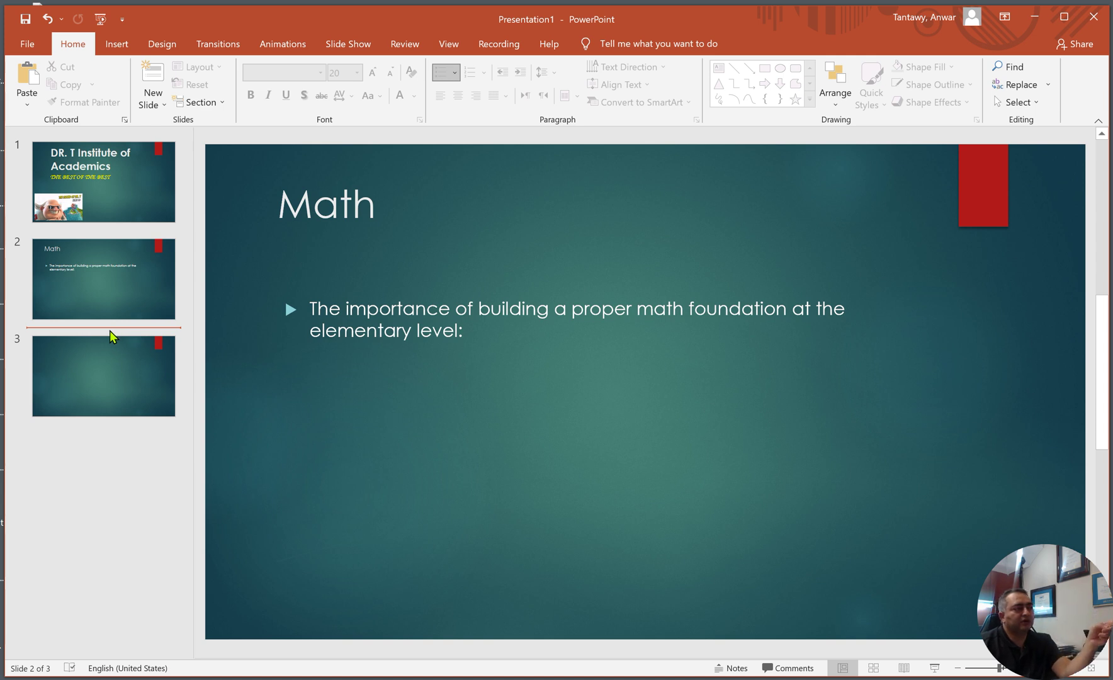
right_click(111, 328)
click(158, 381)
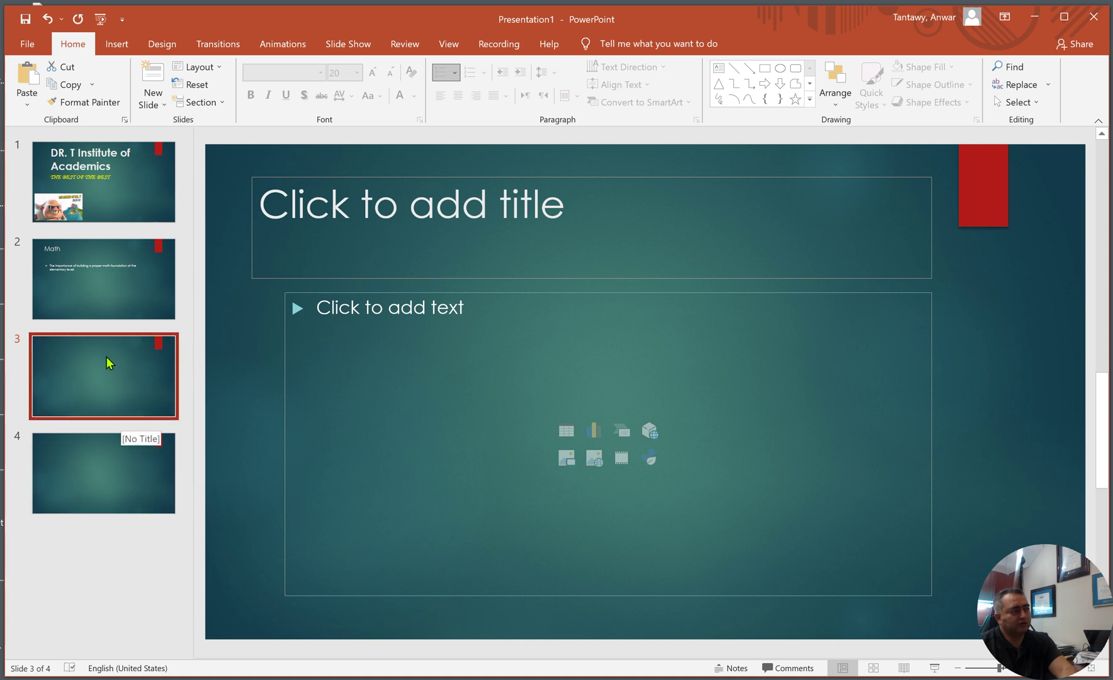
key(Delete)
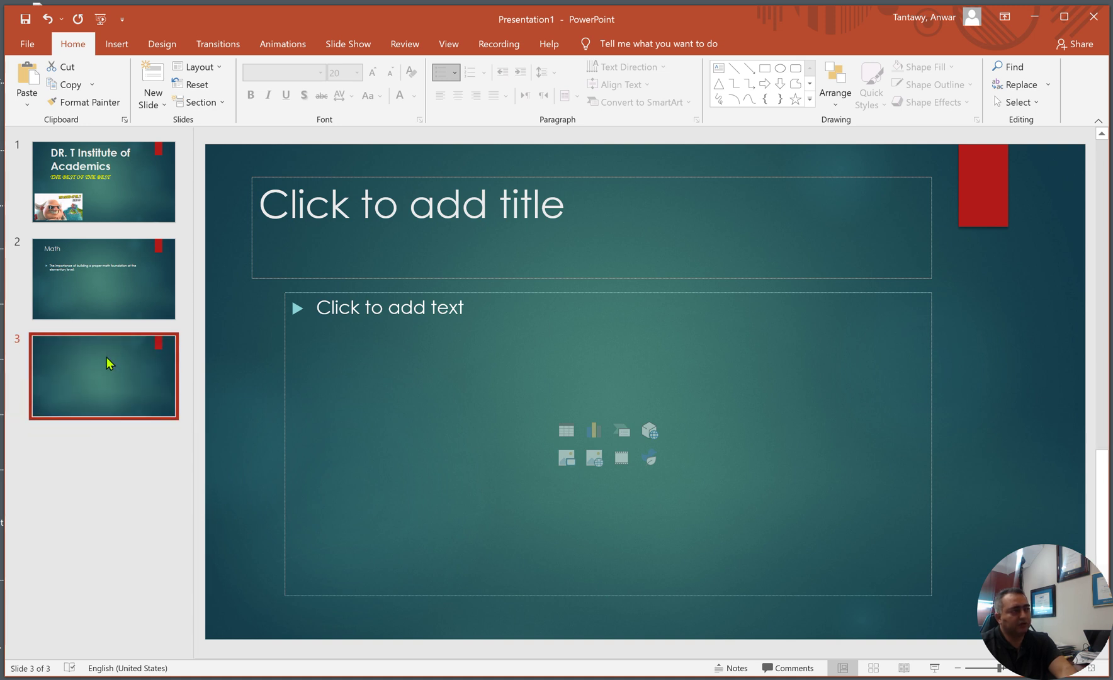
key(Delete)
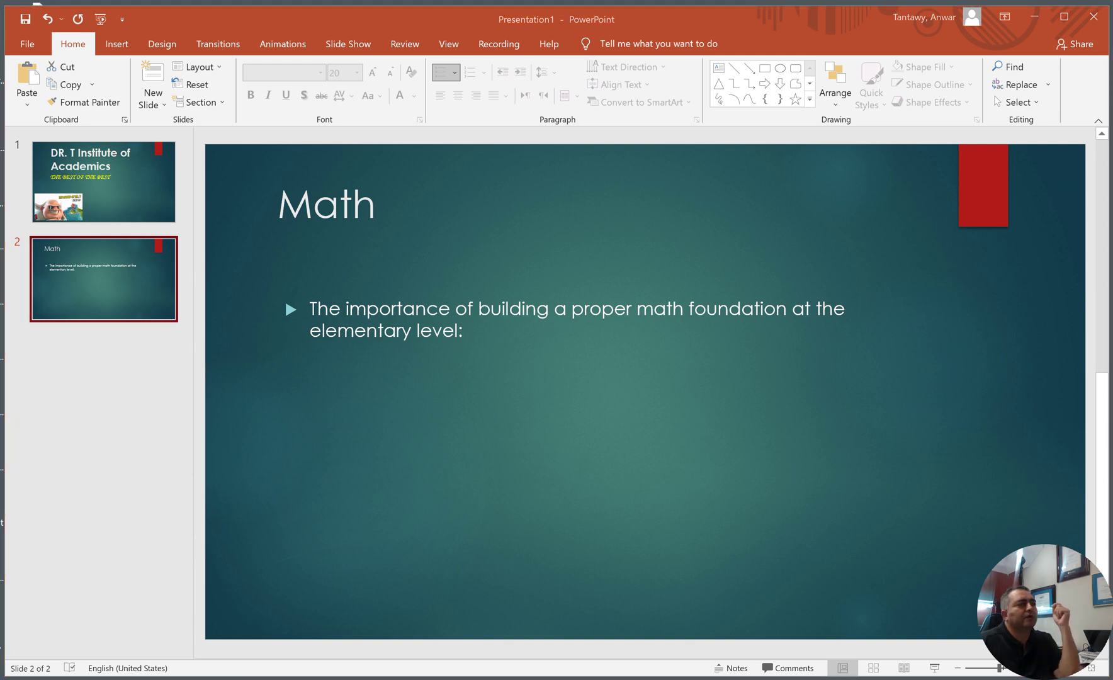
Add slide 3, delete its content placeholder, and bring up the Excel course table
right_click(109, 350)
click(139, 401)
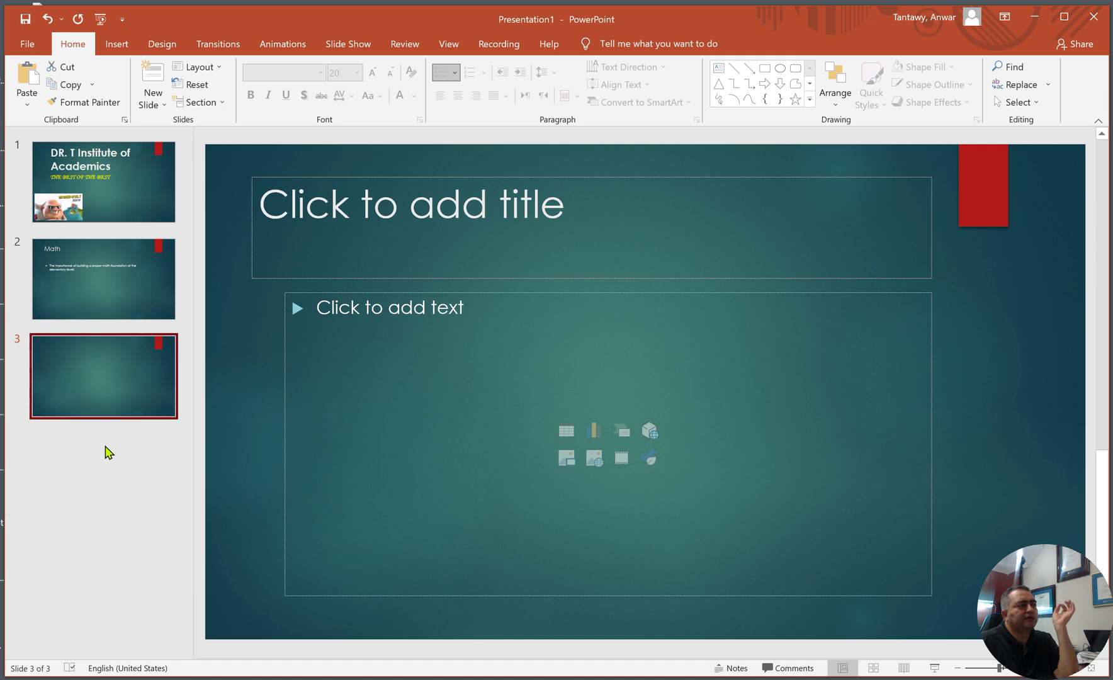
click(571, 294)
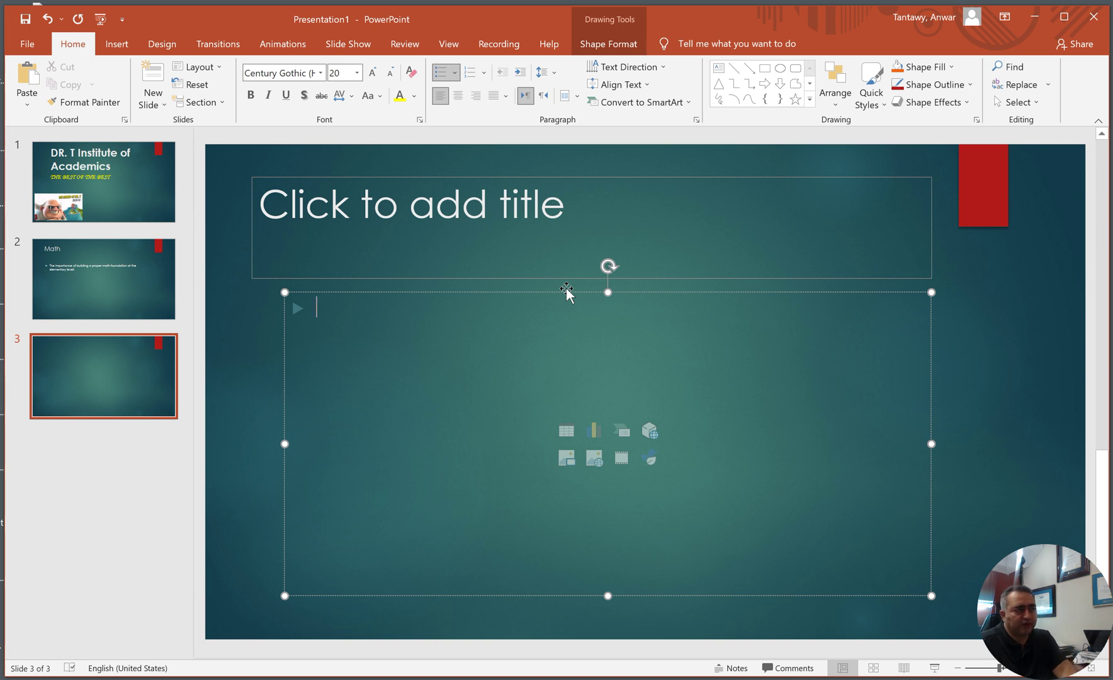
click(582, 291)
key(Delete)
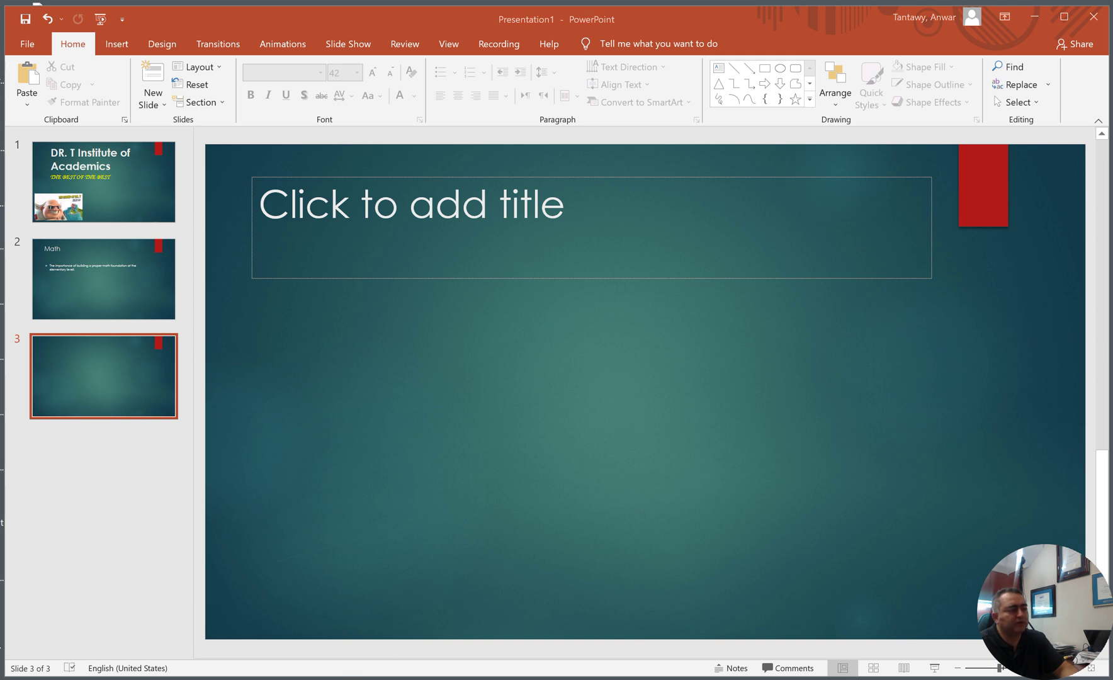
mouse_move(393, 679)
click(699, 658)
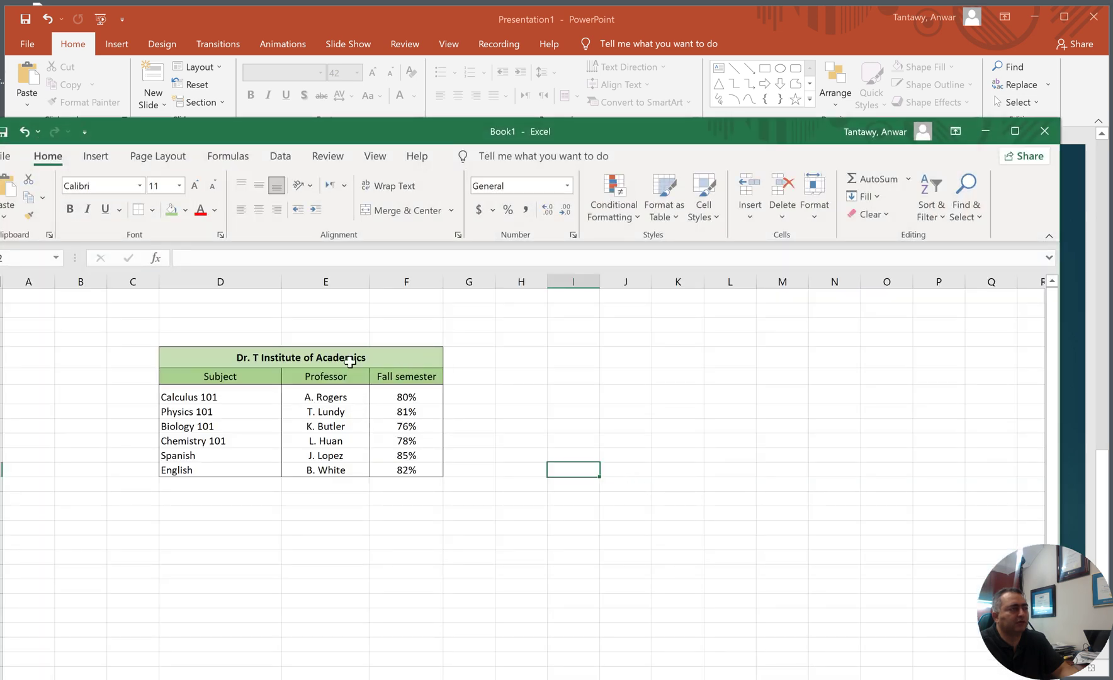
Copy the Institute table from its title down to the English row, then minimize Excel
drag(194, 351, 376, 480)
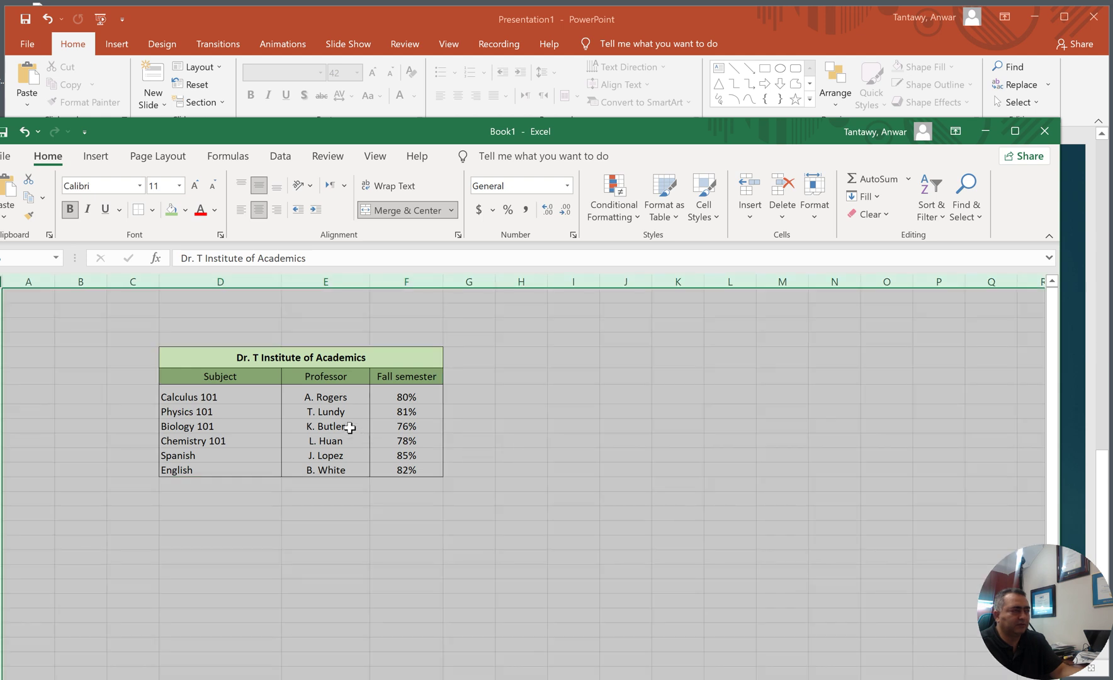
click(349, 428)
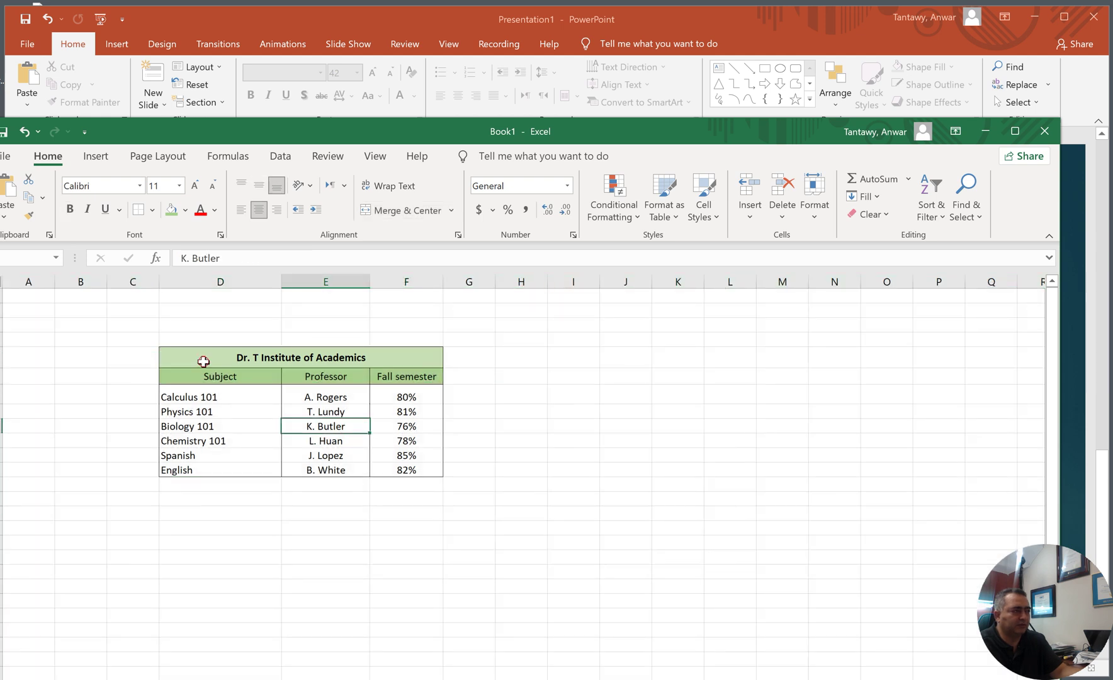
drag(203, 361, 359, 469)
right_click(412, 430)
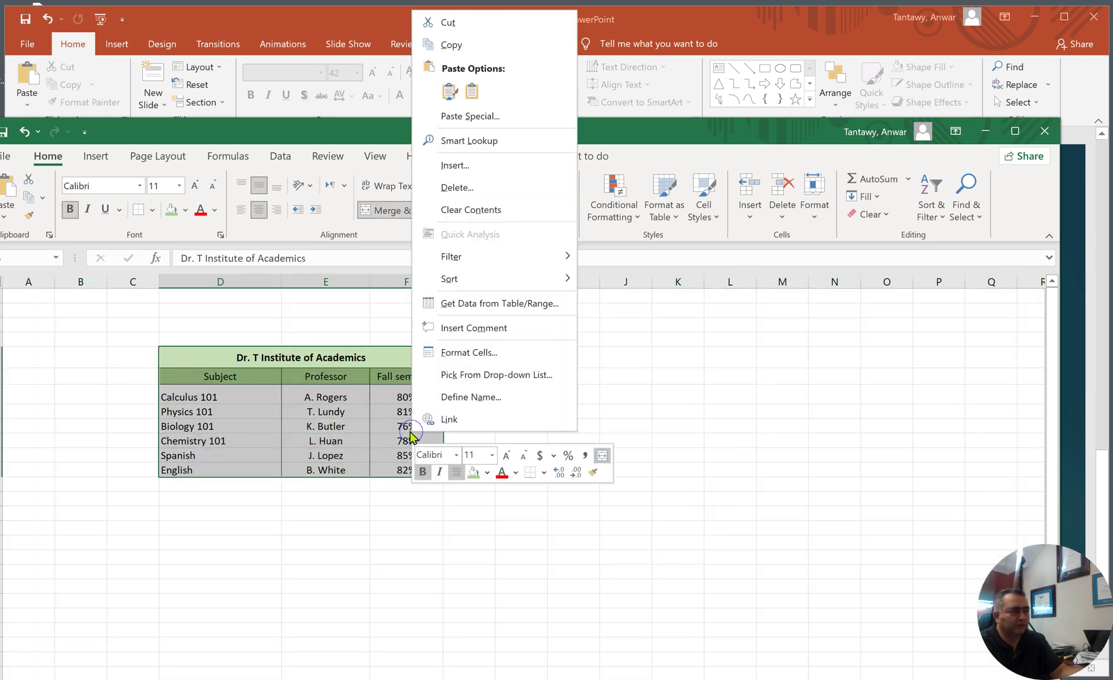
click(454, 45)
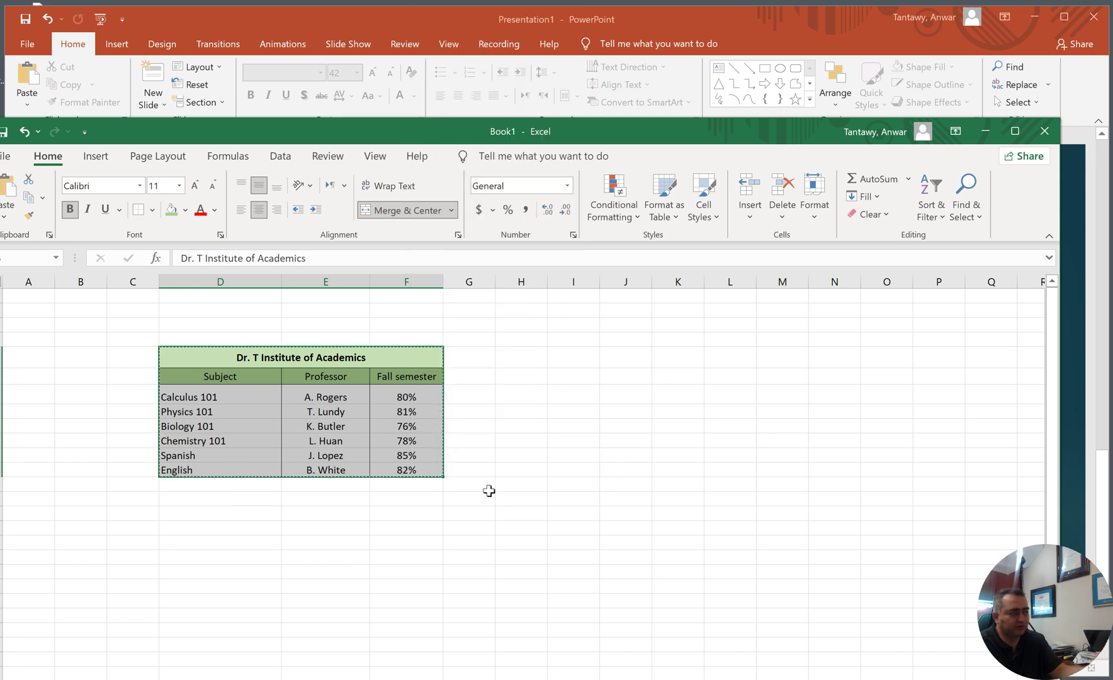
click(985, 132)
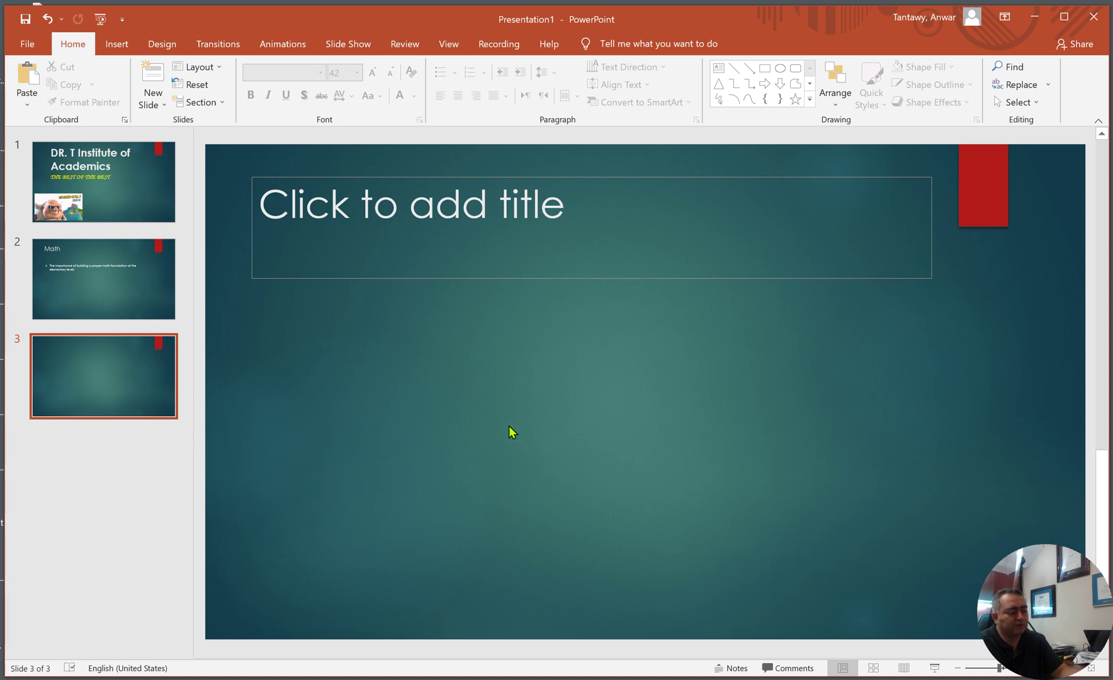
Paste the course table on slide 3 as a picture and as an editable table
right_click(378, 356)
click(433, 372)
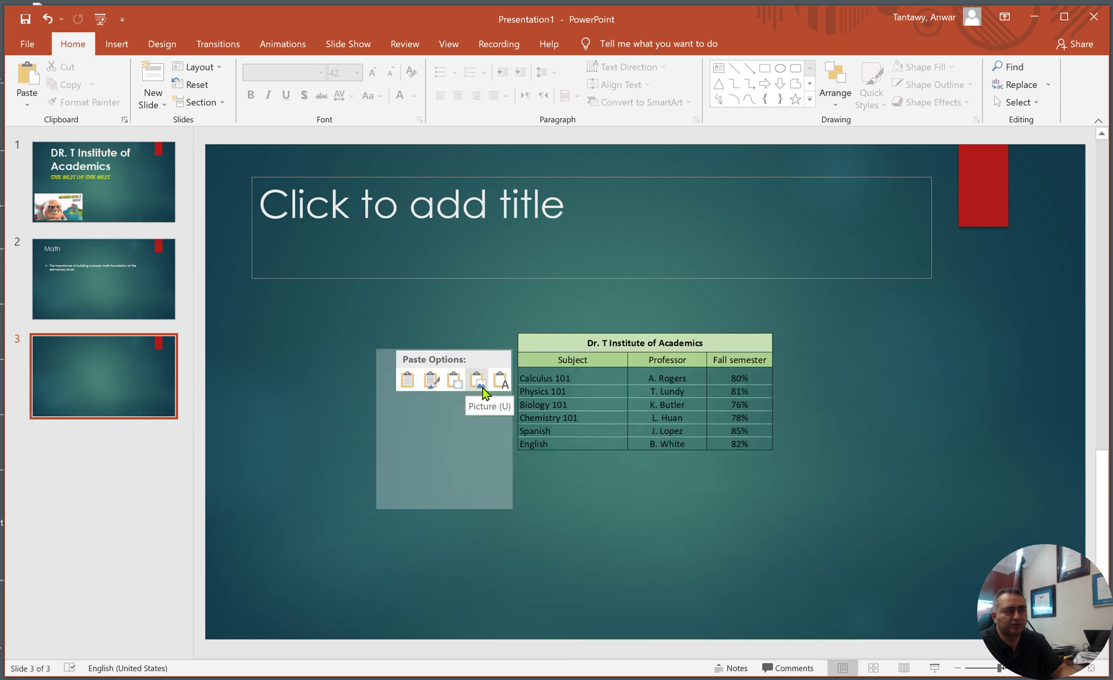
click(483, 392)
click(343, 567)
key(ctrl+z)
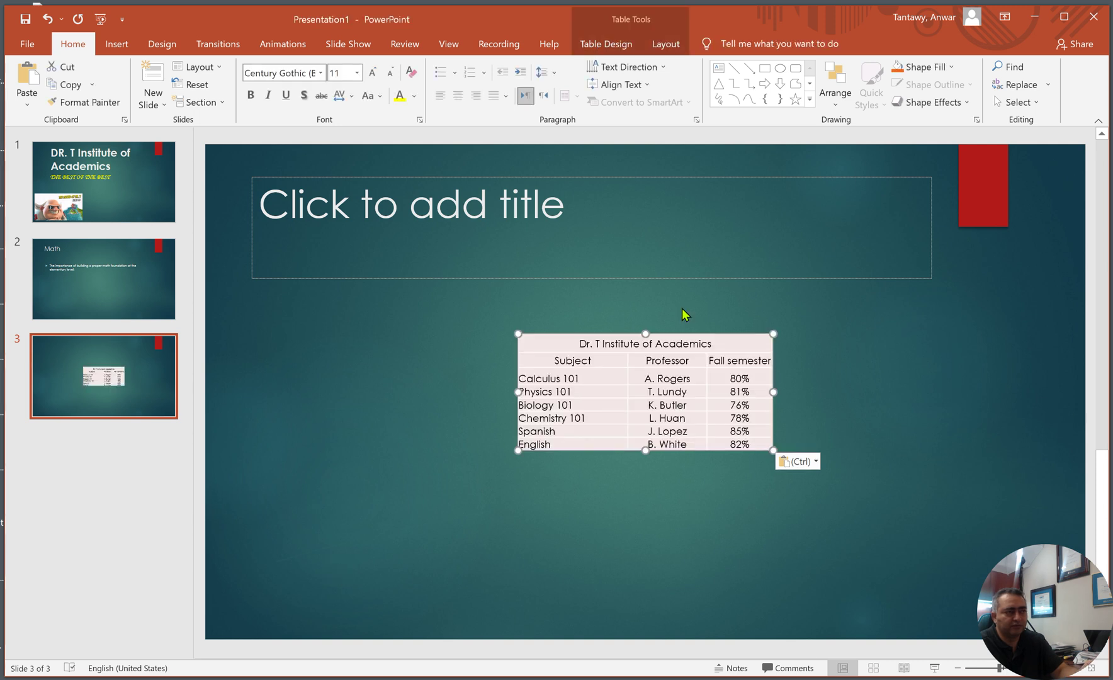
Move the editable table lower left and the picture copy upper right, keeping its size
drag(680, 337, 458, 489)
click(671, 344)
drag(673, 345, 732, 332)
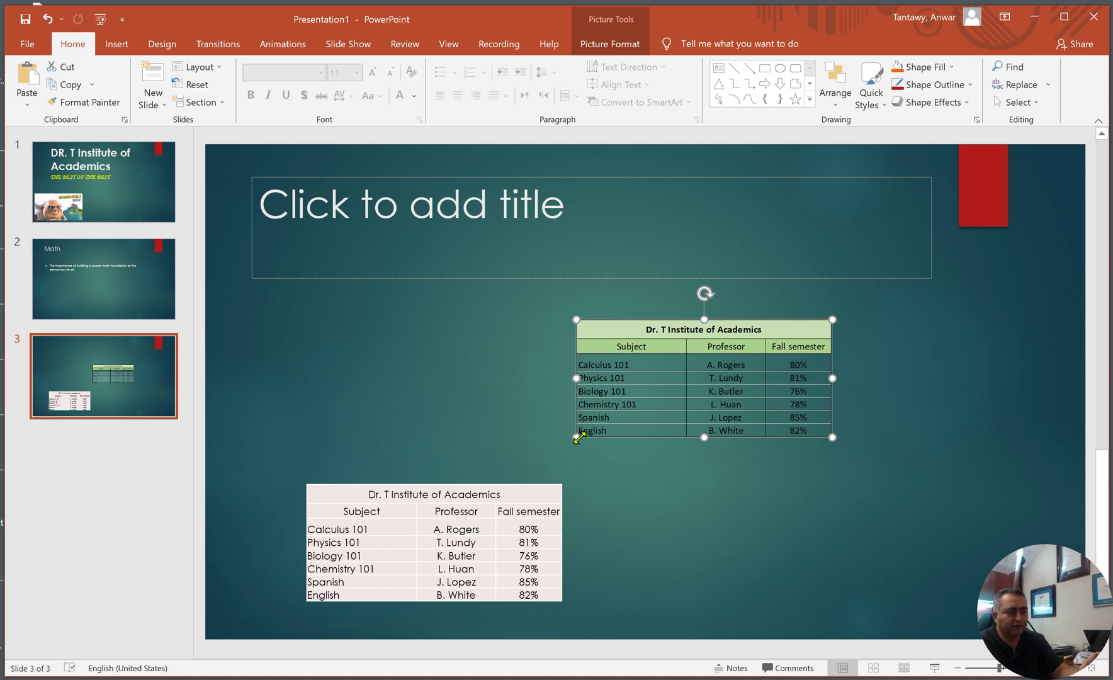
drag(578, 437, 490, 504)
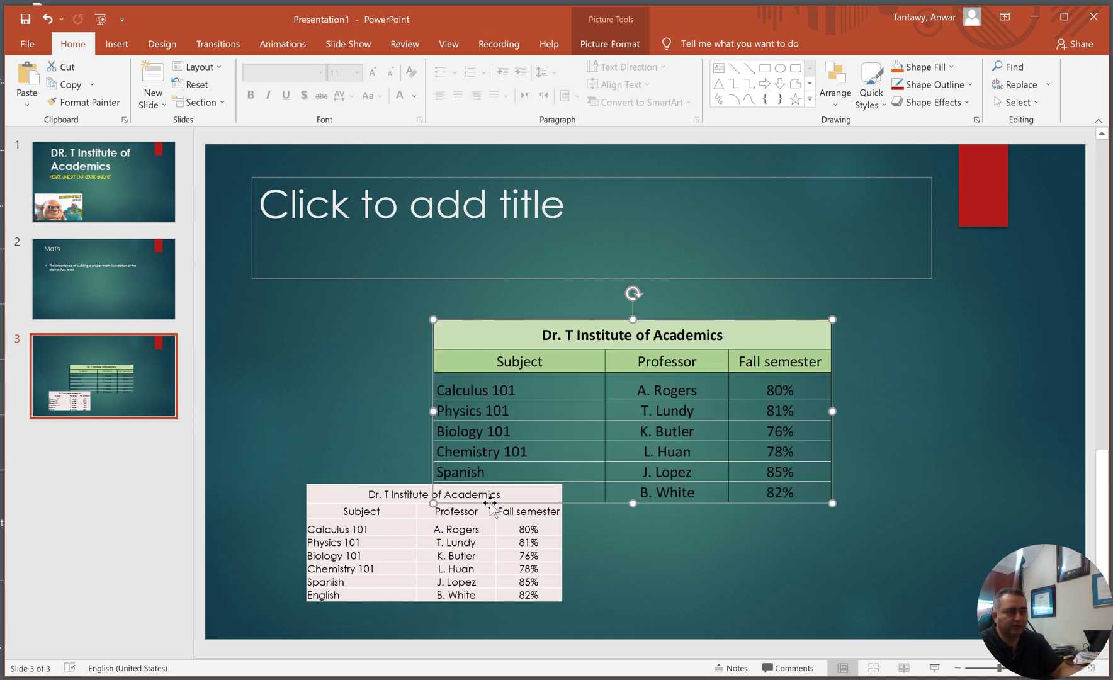
drag(433, 503, 575, 415)
click(447, 494)
Enlarge the editable table, touch up the Calculus course number and adjust the Subject column
drag(562, 485, 711, 376)
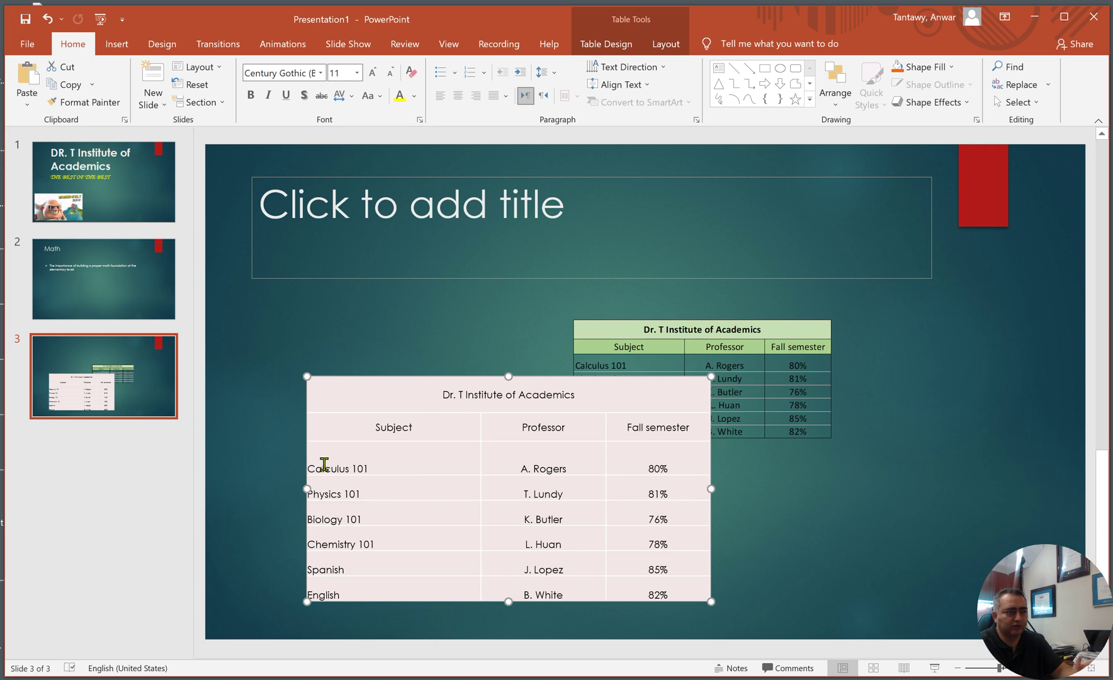
click(381, 468)
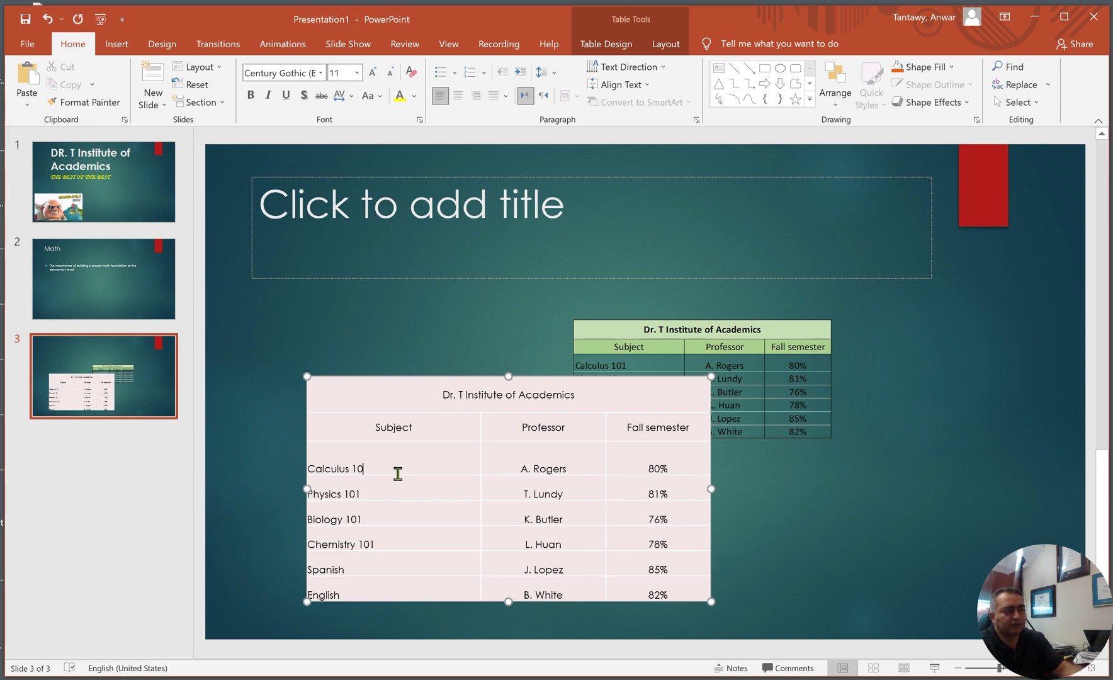
key(BackSpace)
key(BackSpace)
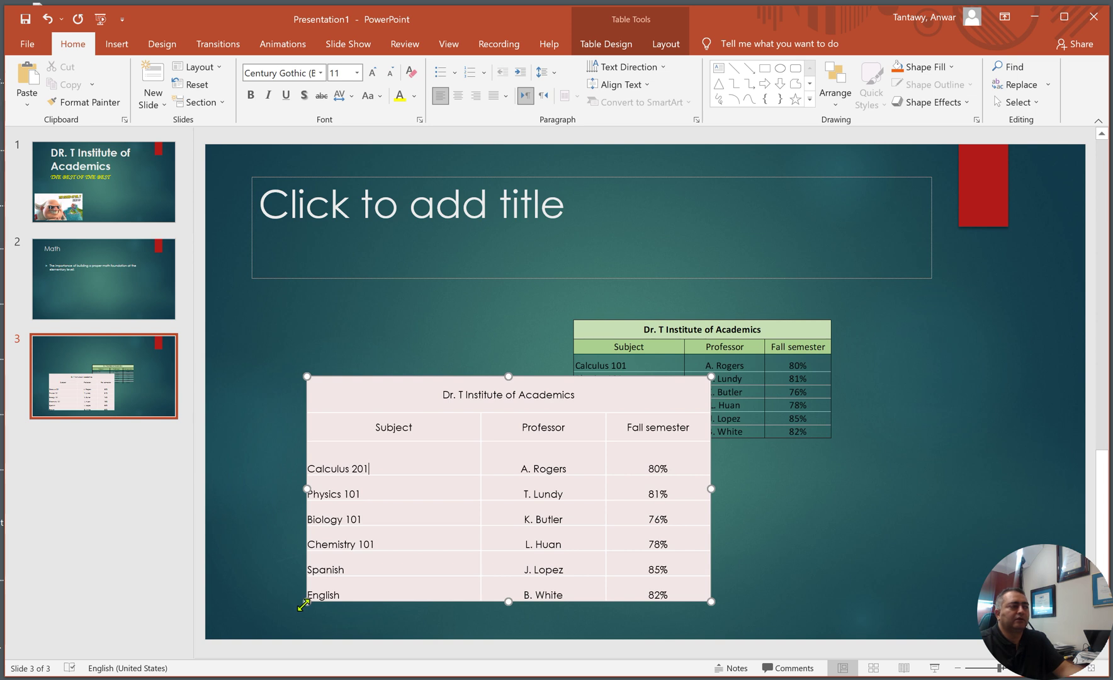
drag(310, 466, 306, 493)
click(314, 468)
Set all the table text to 13 pt, leaving it regular weight
key(ctrl+a)
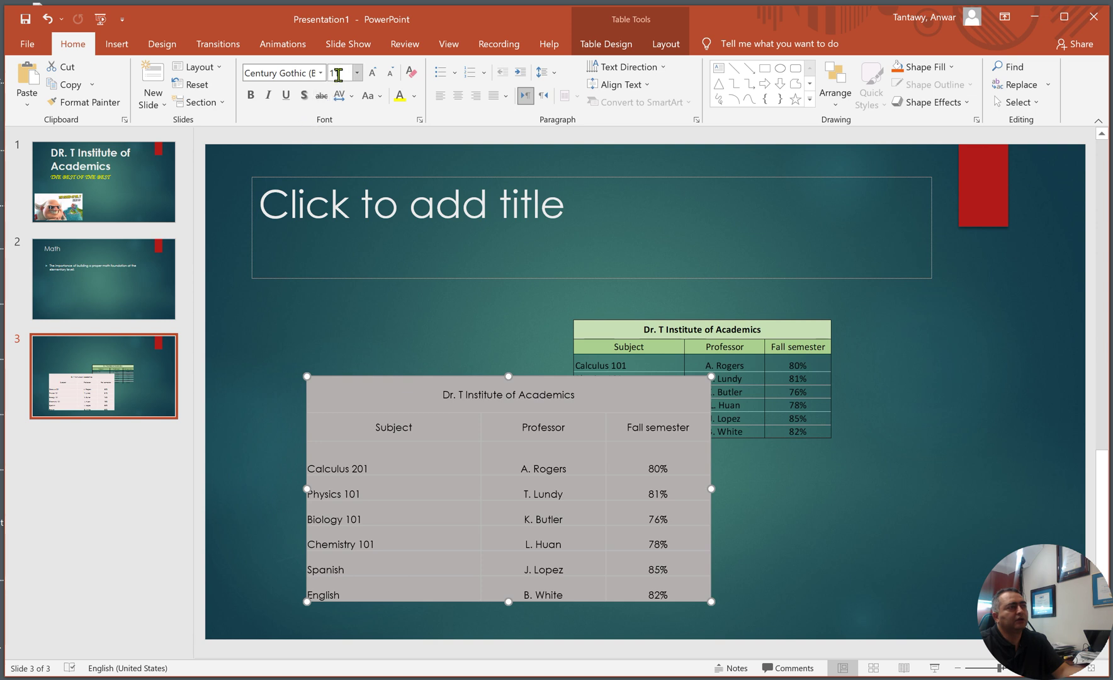
click(339, 73)
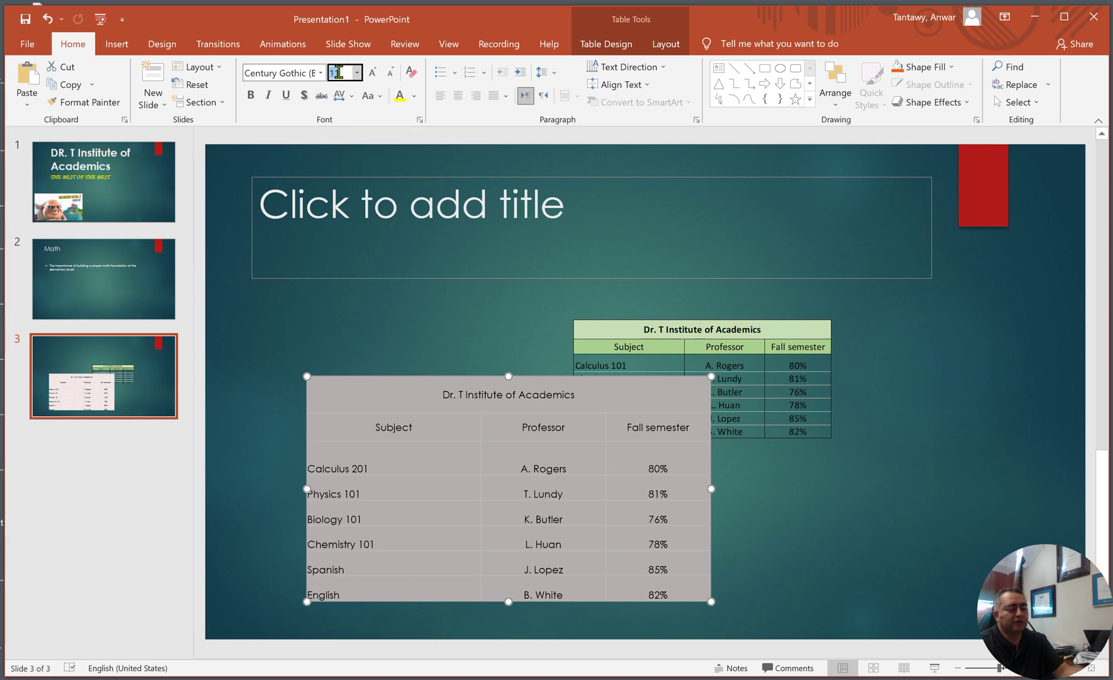
text(13)
key(Return)
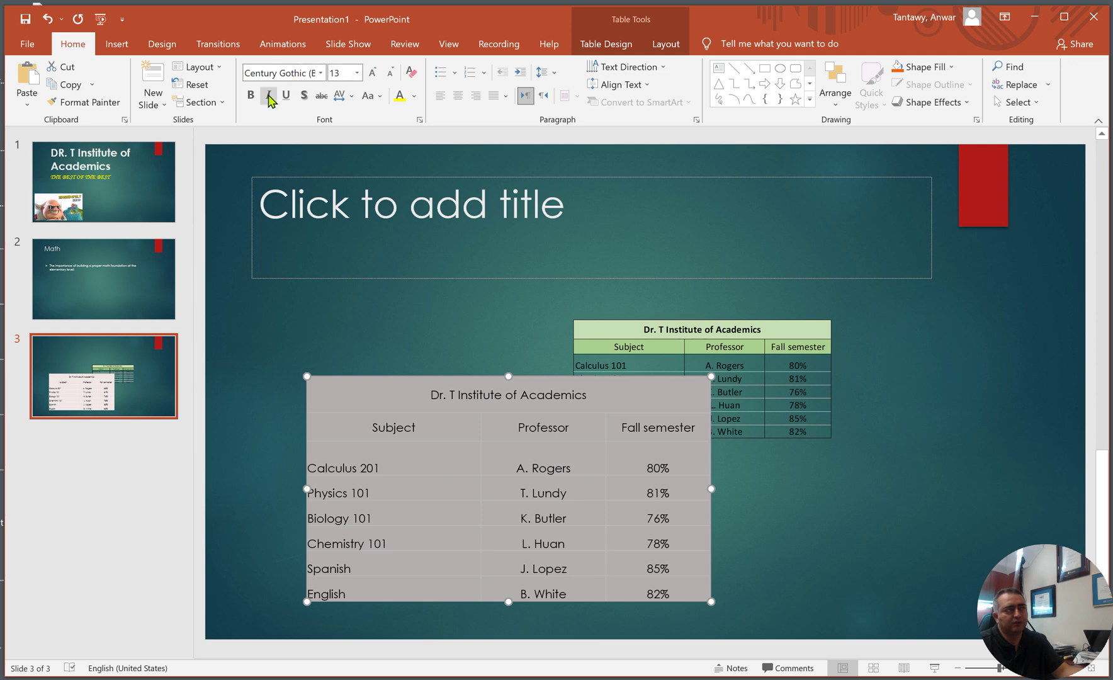
click(252, 97)
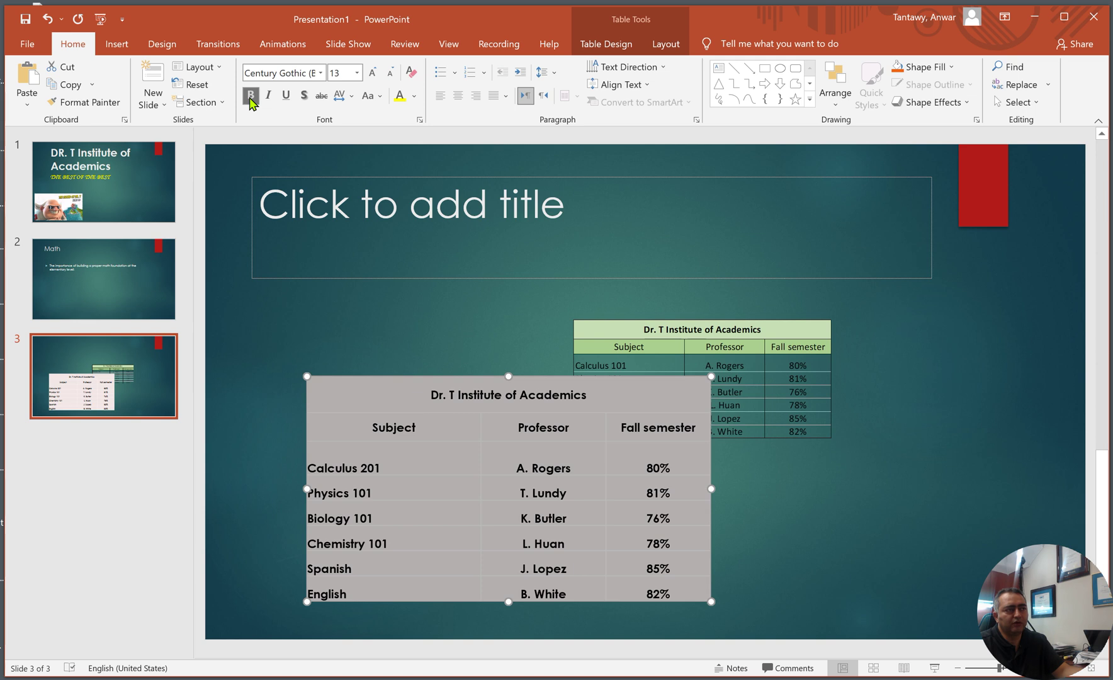
click(251, 98)
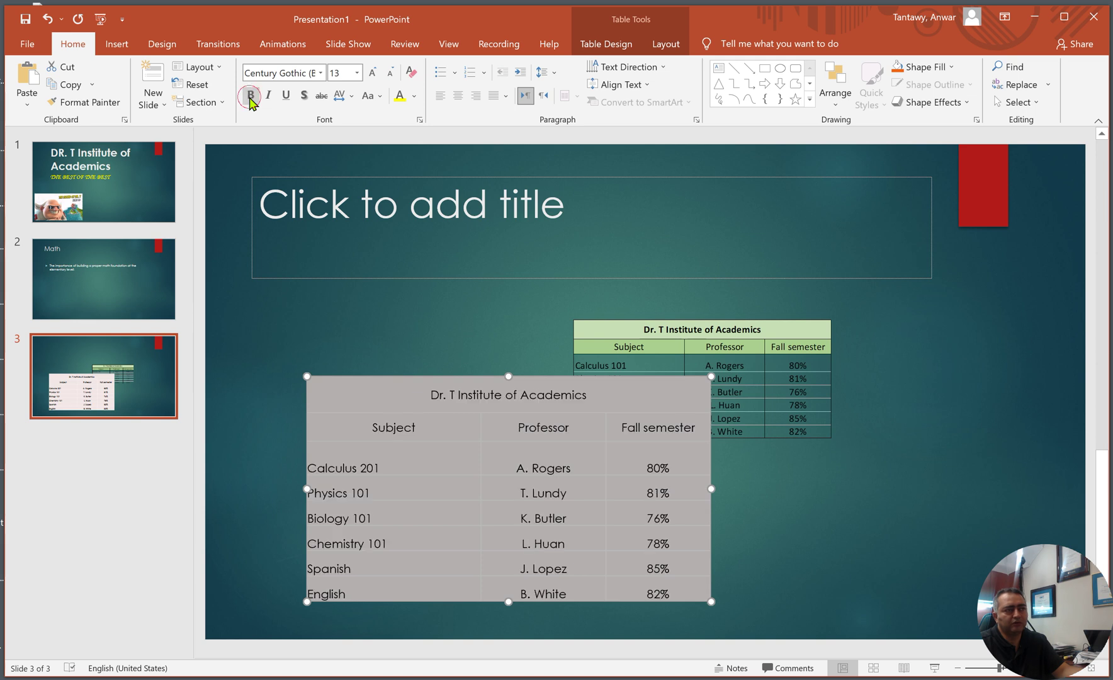
click(846, 523)
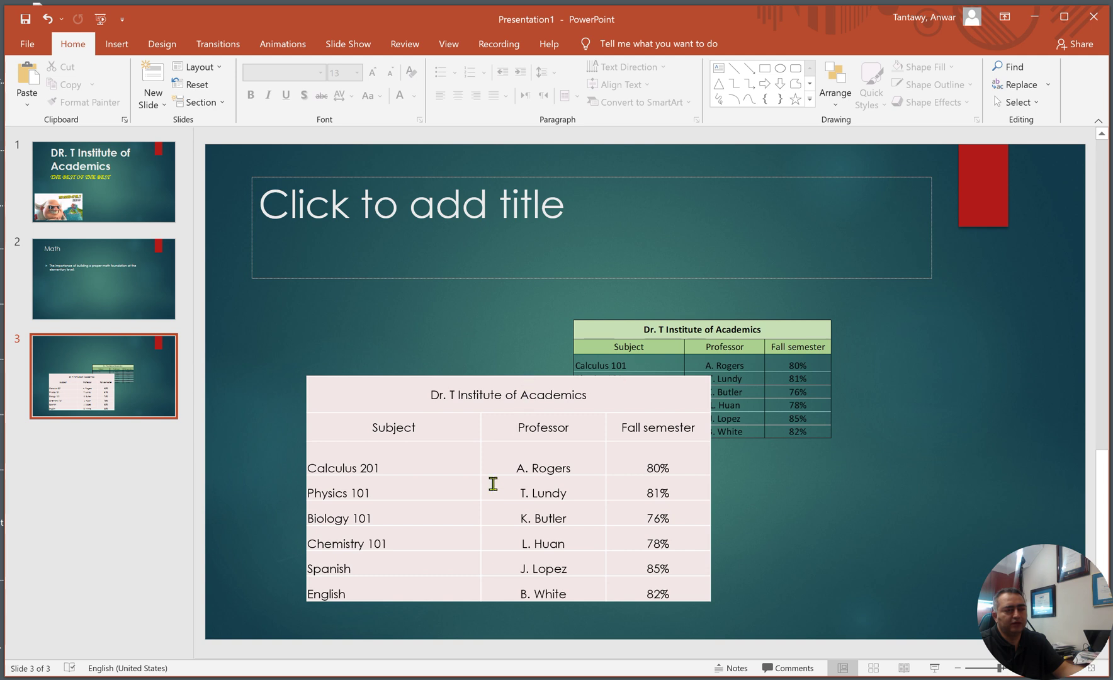
Enlarge the green table picture and move it to the slide's lower right
click(693, 333)
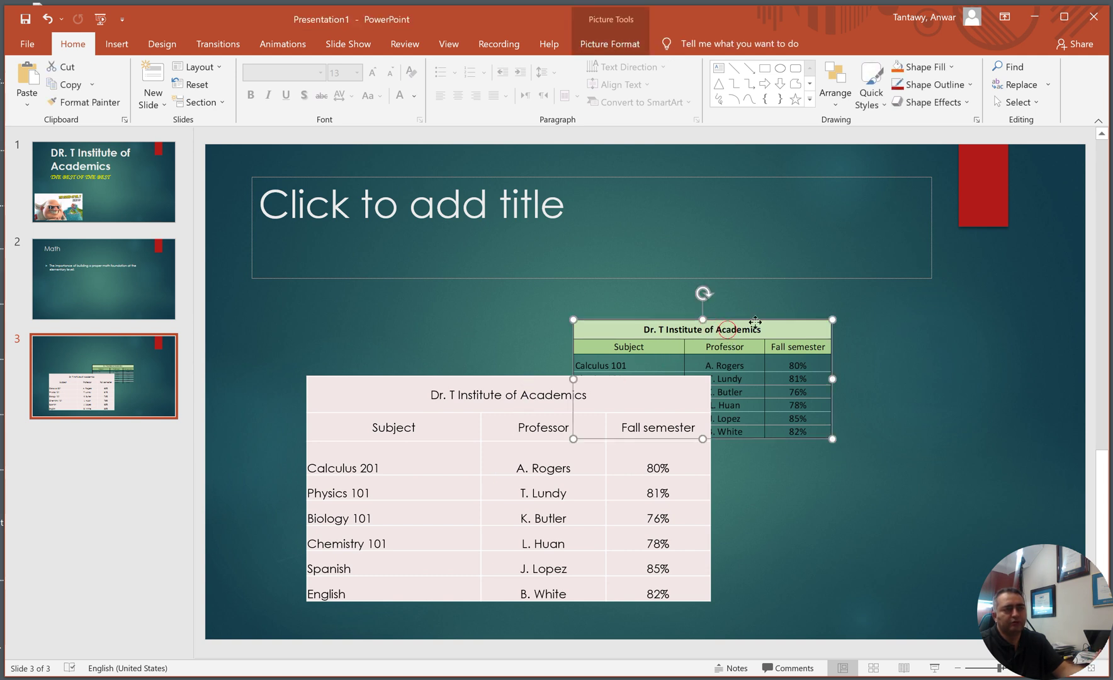
drag(755, 322, 849, 276)
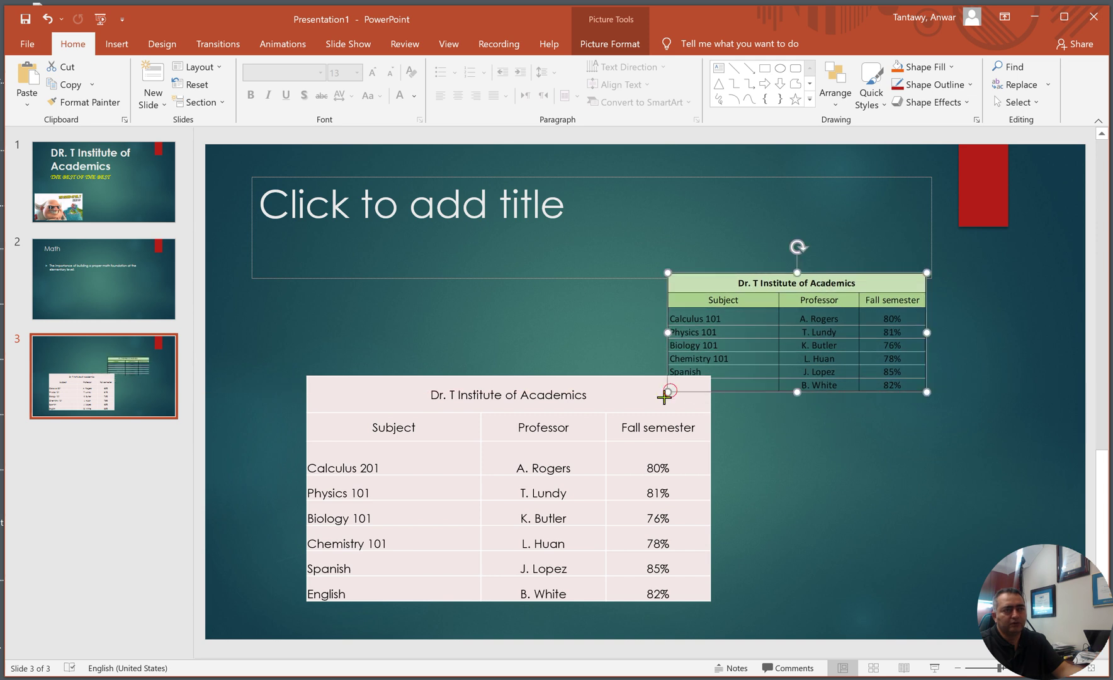
drag(665, 397, 623, 441)
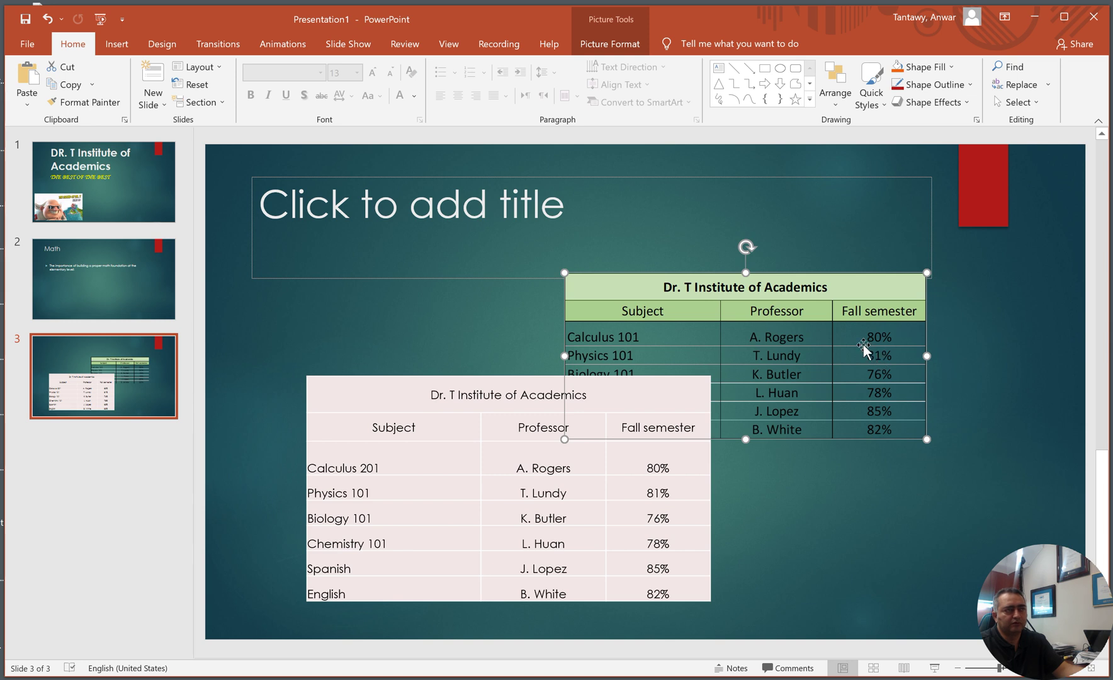
drag(834, 289, 962, 403)
Title slide 3 'A table from excel'
click(388, 229)
text(A tab)
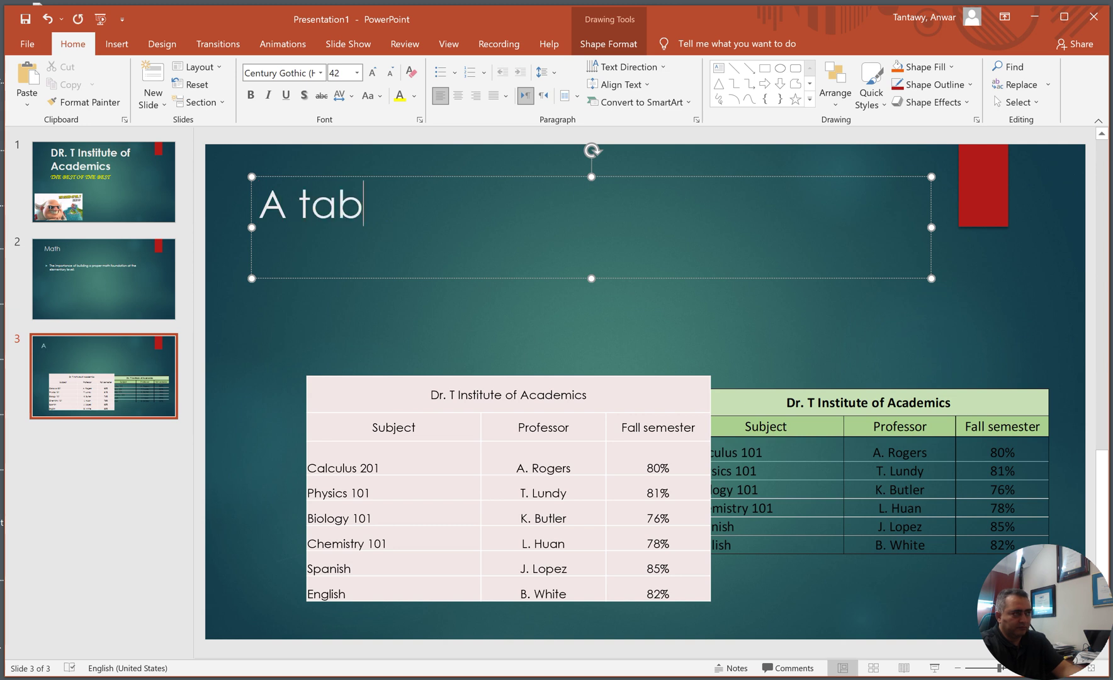
text(le from ex)
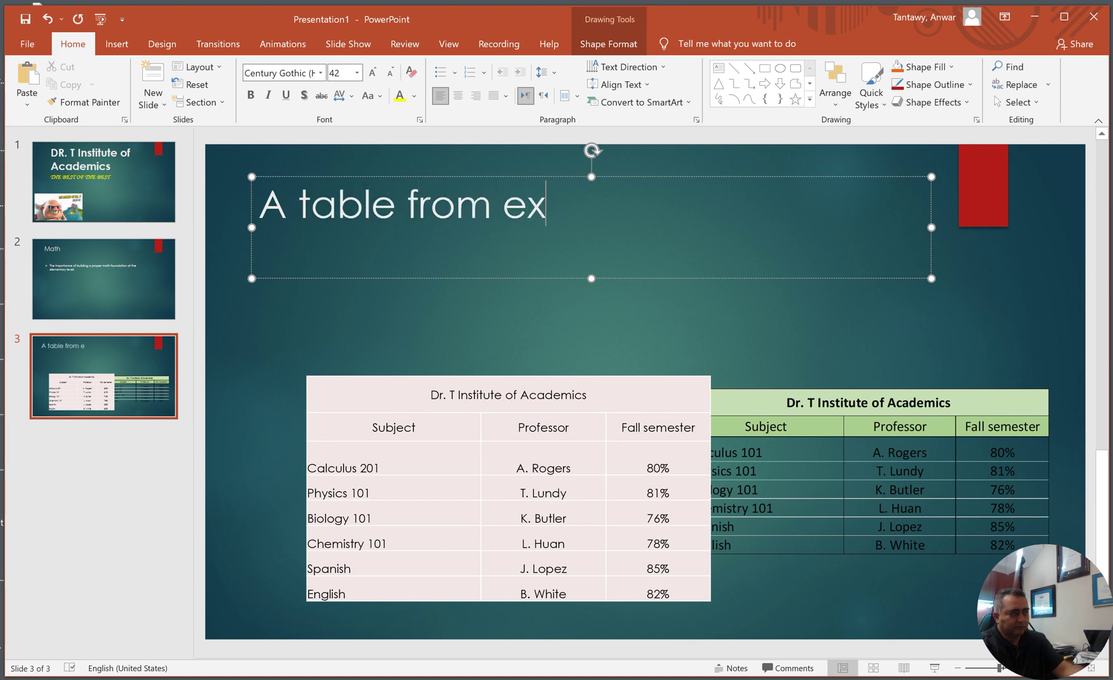
text(cel)
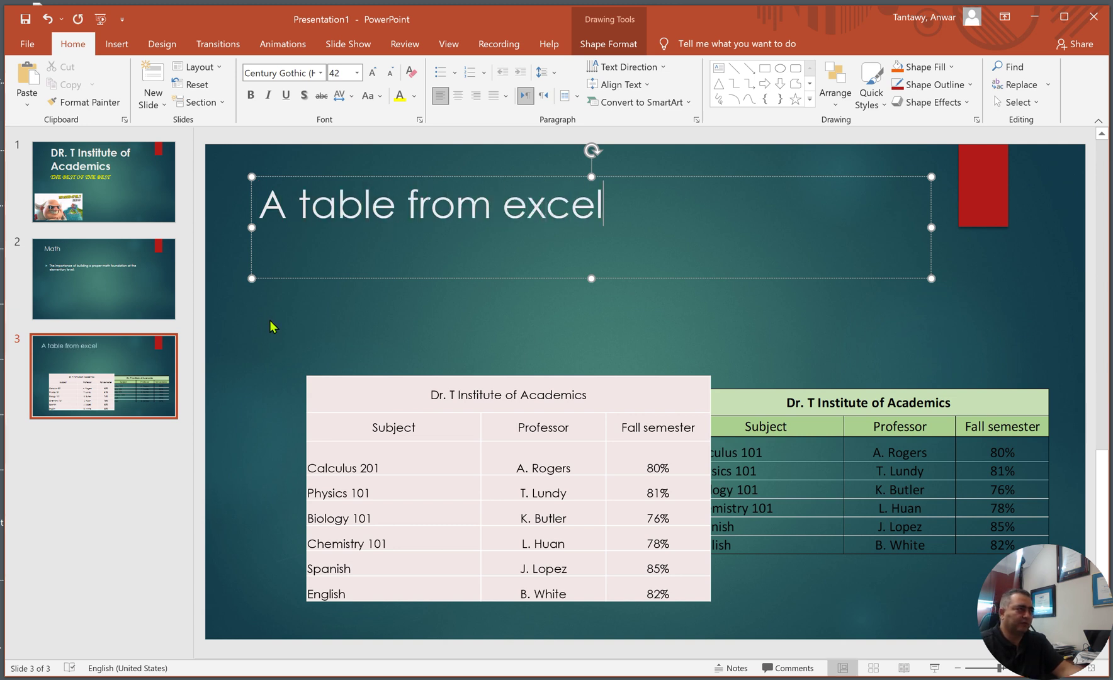
click(264, 316)
click(104, 468)
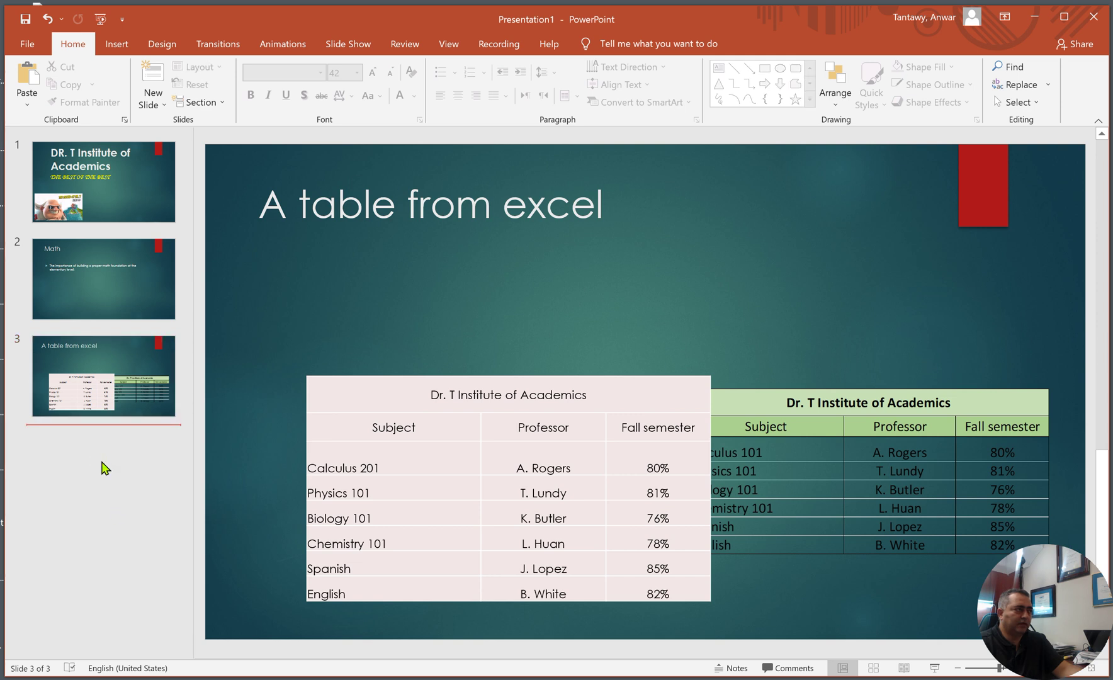
Add slide 4 after slide 3 and delete its body text placeholder
right_click(97, 462)
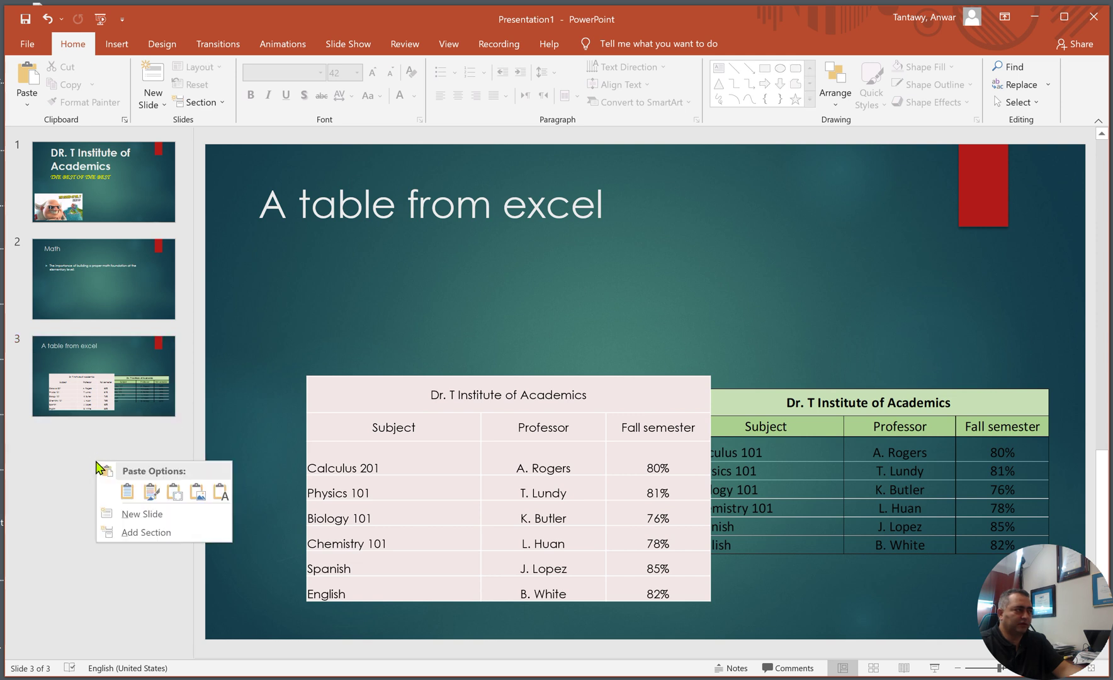
click(150, 514)
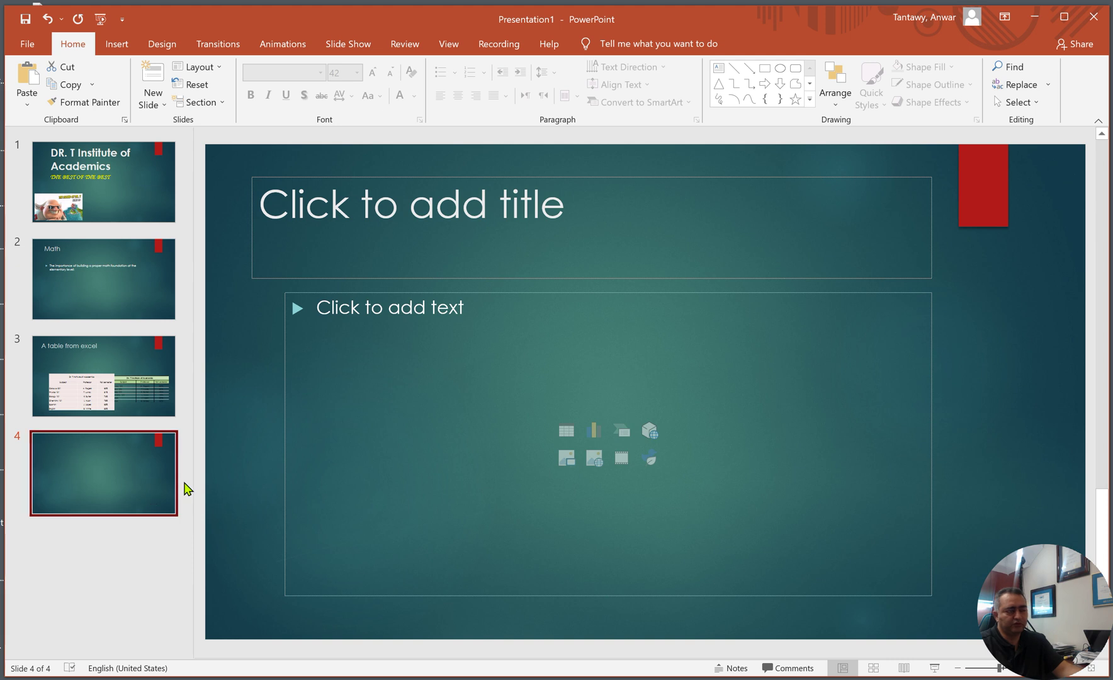
click(836, 293)
key(Delete)
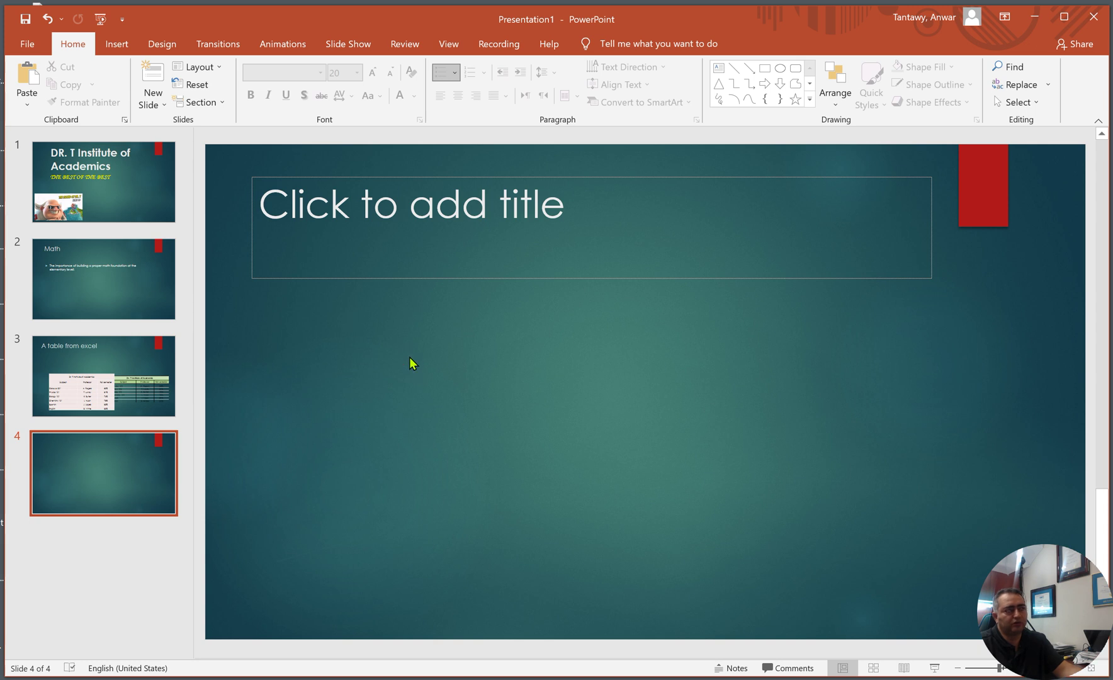
click(125, 47)
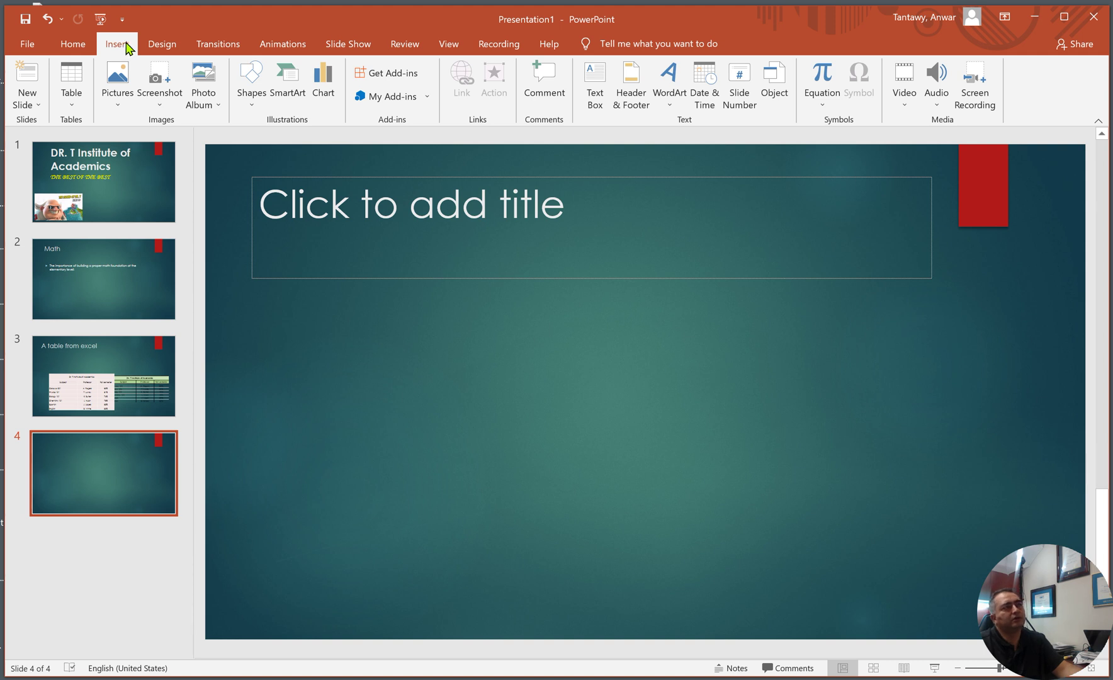
Insert a Stacked Column chart on slide 4
click(329, 88)
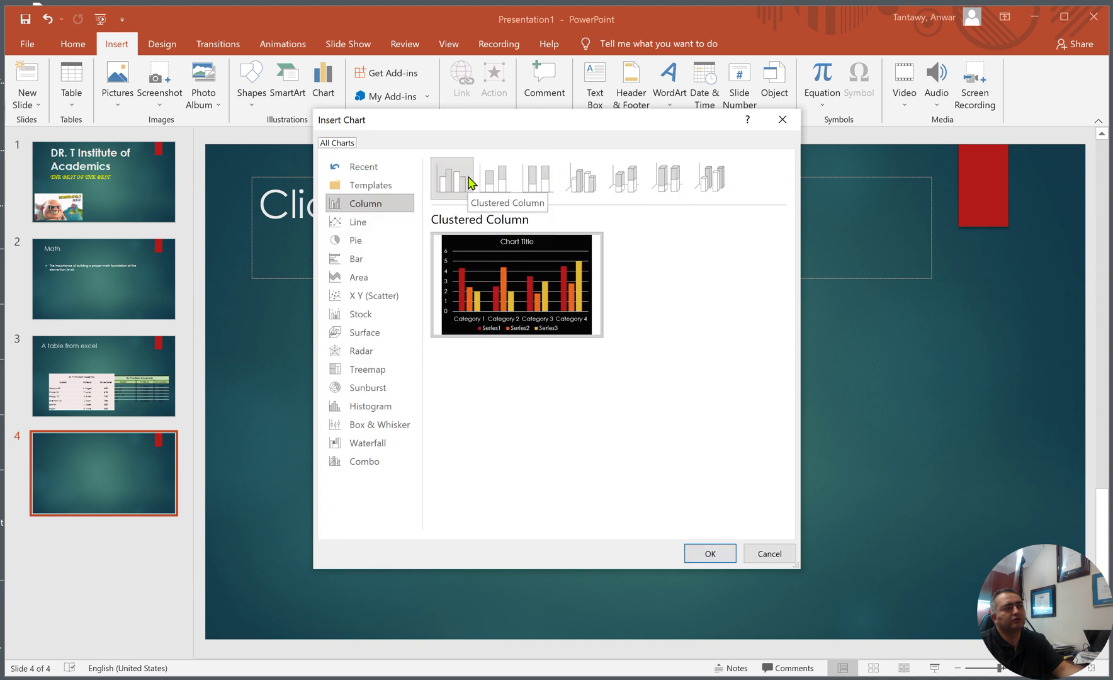
click(493, 186)
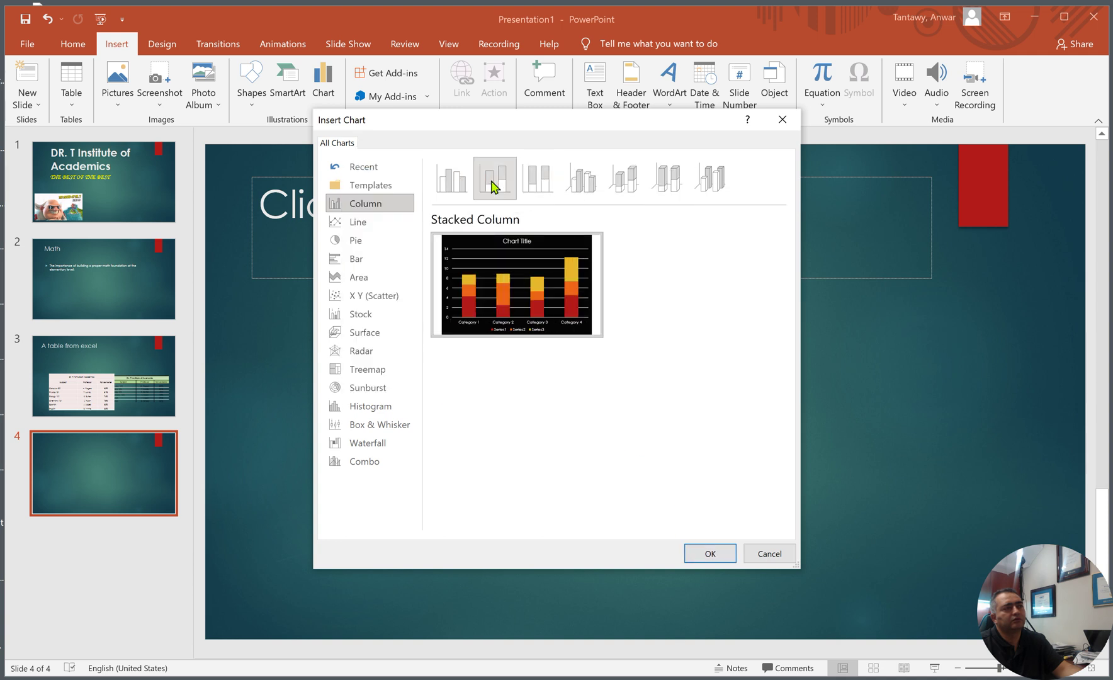
click(710, 553)
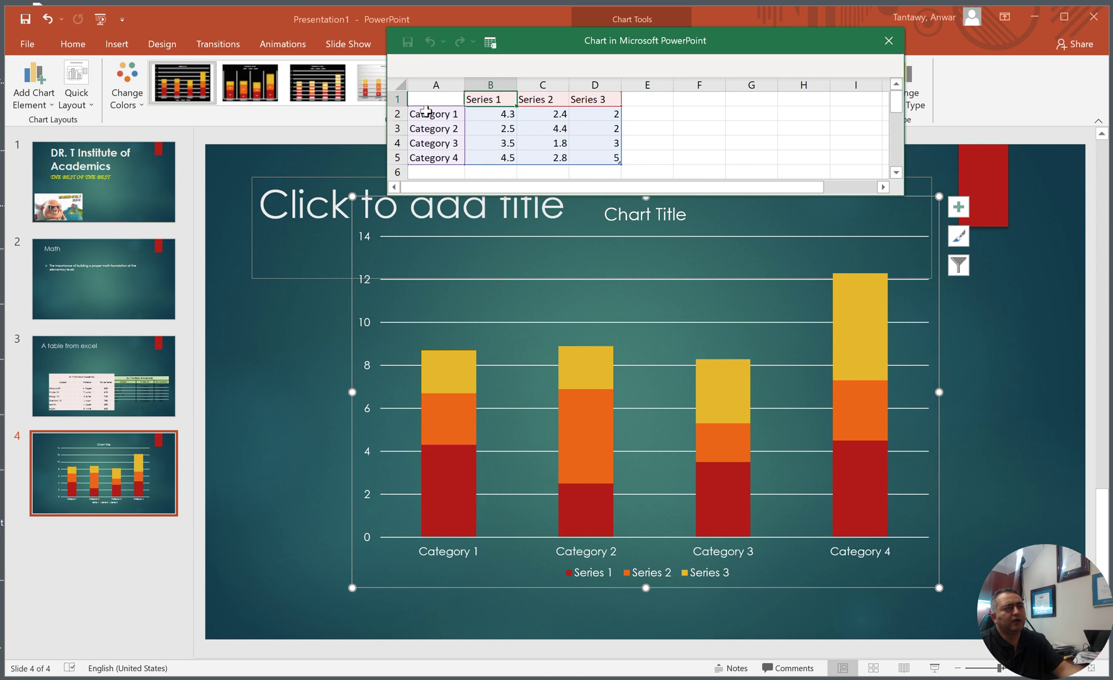
Enter US, Canada and Mexico as the chart categories and delete the Category 4 row
click(427, 112)
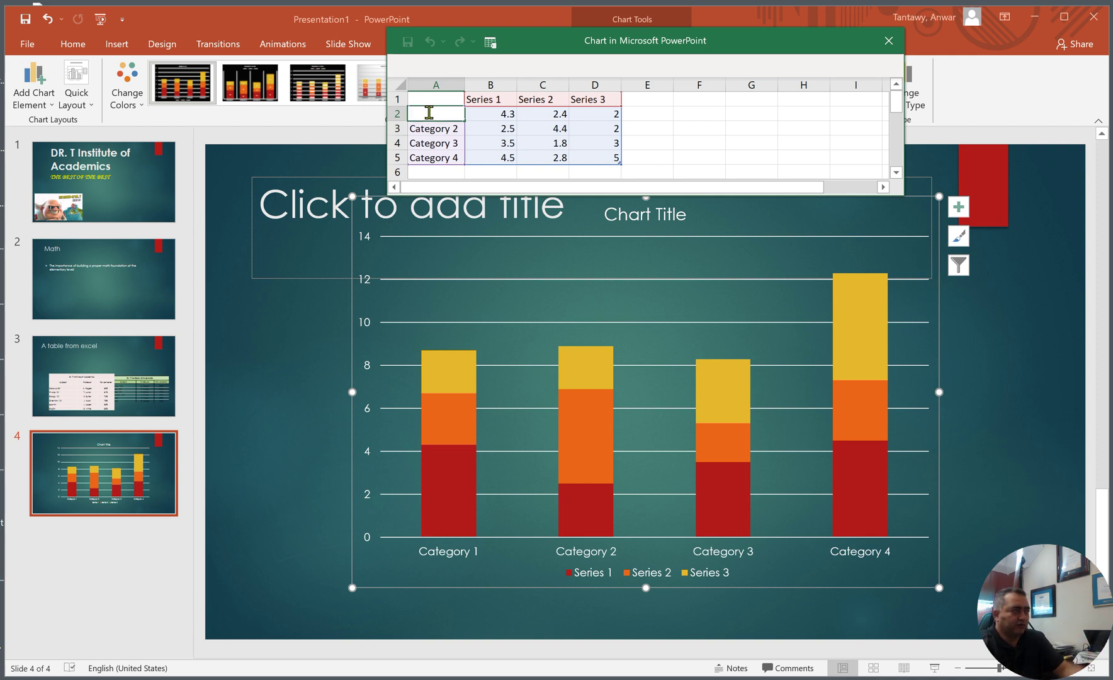
text(US)
key(Return)
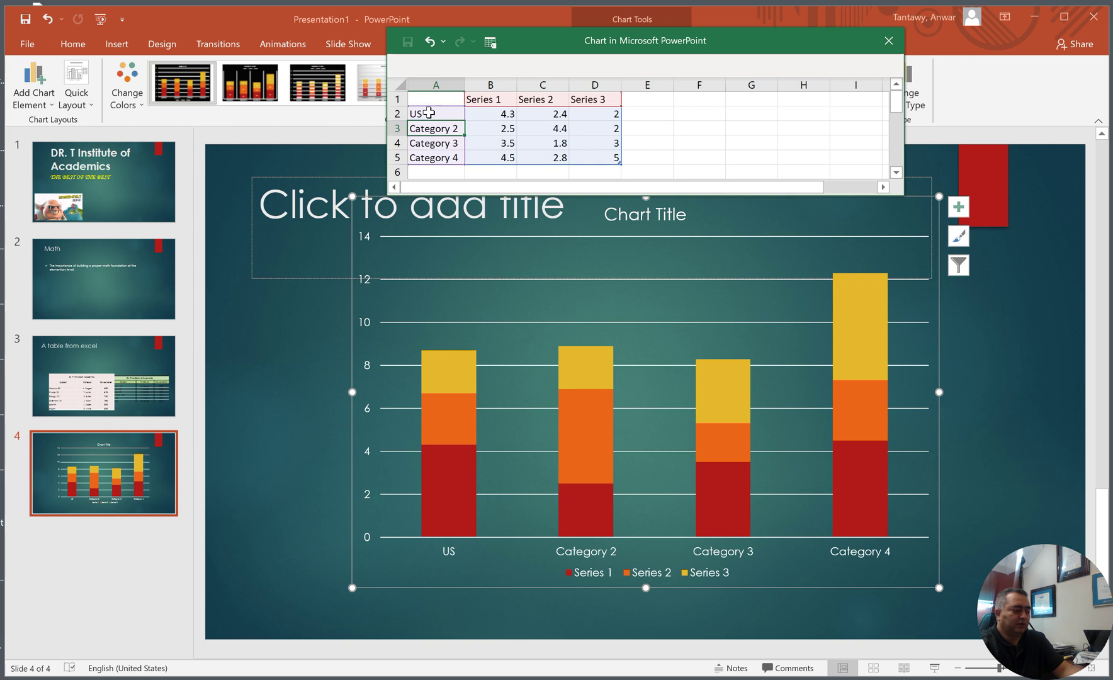
text(Canada)
key(Return)
text(Mexic)
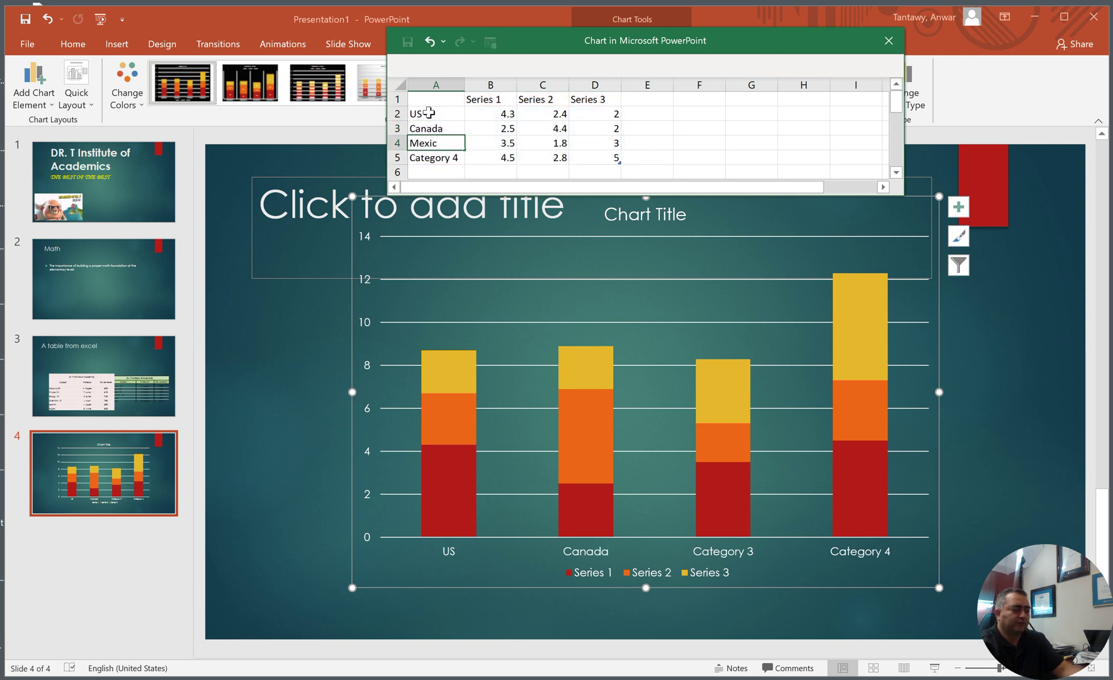
text(o)
key(Return)
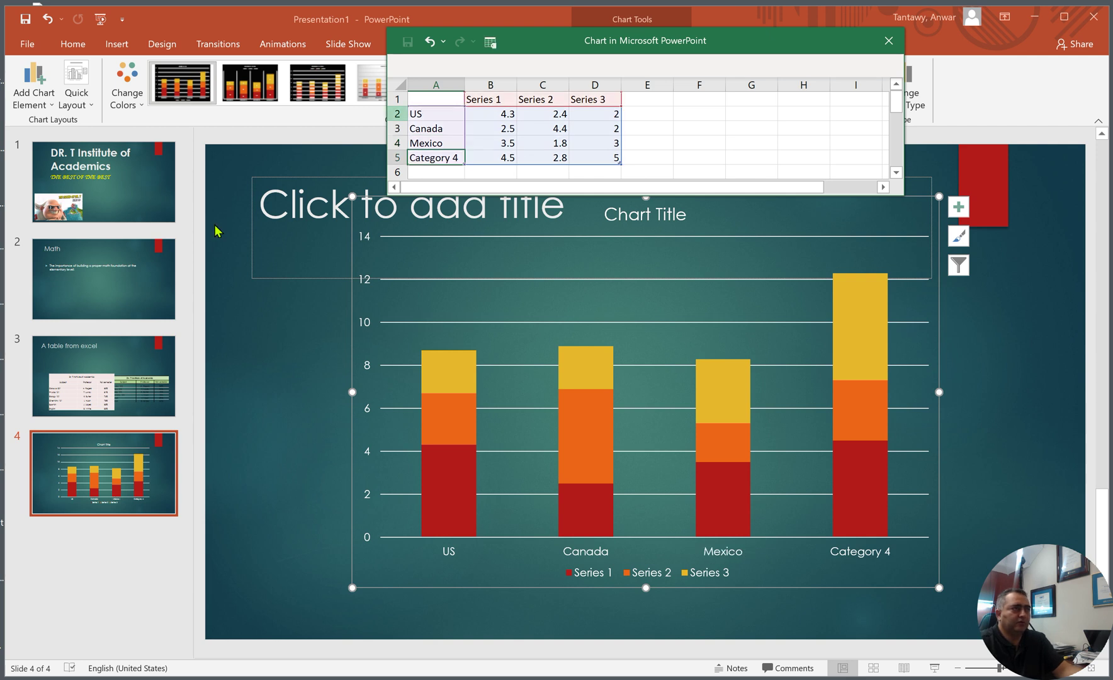
right_click(397, 157)
click(461, 311)
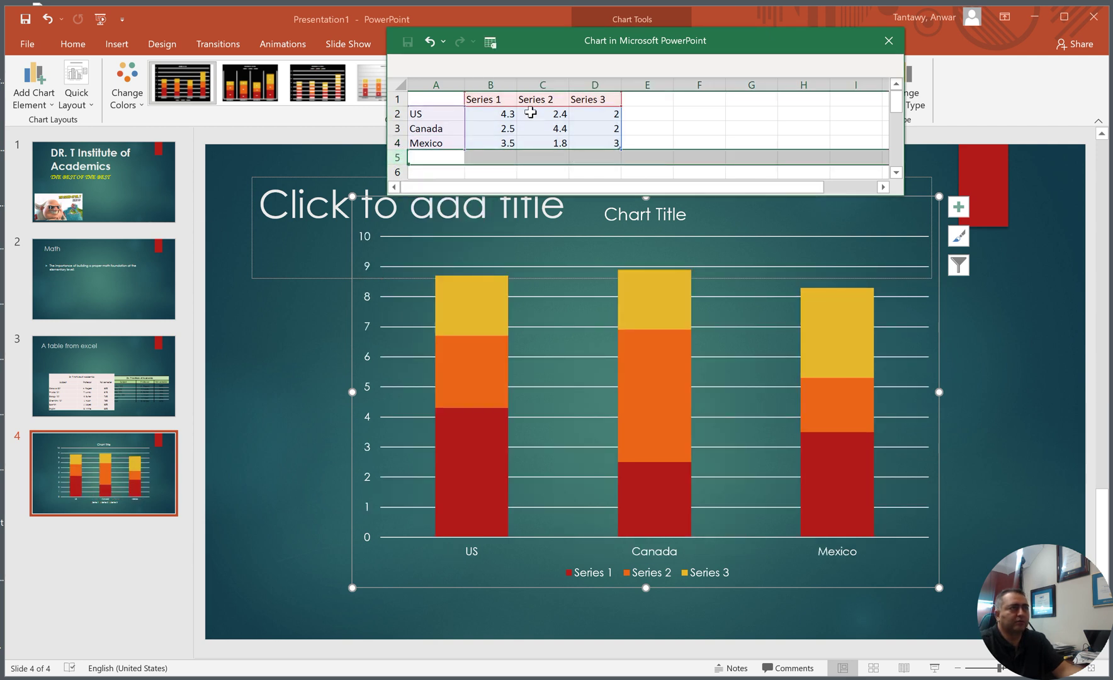
click(509, 128)
Name the chart series Mars, Twix and KitKat
click(500, 103)
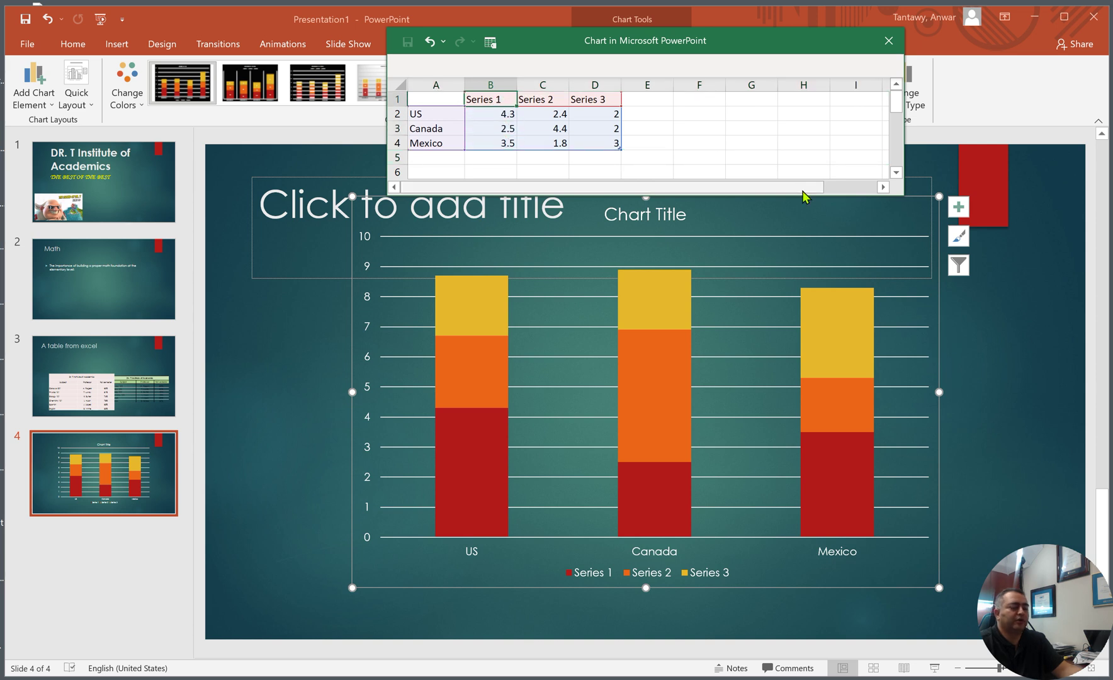
text(Mar)
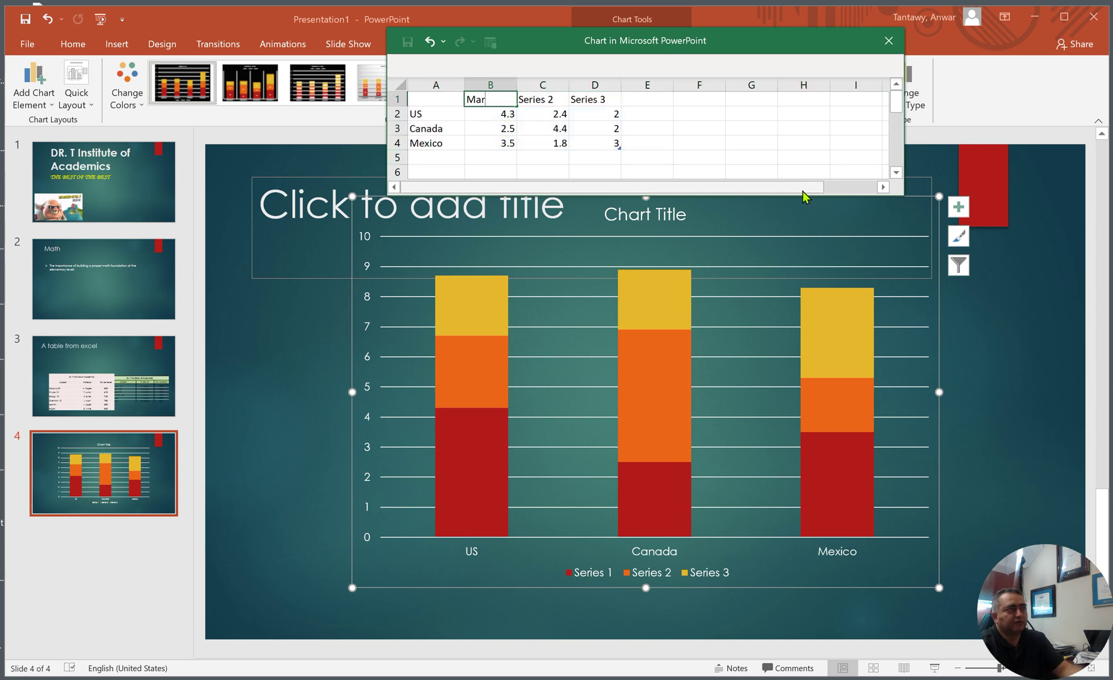
text(s)
key(Tab)
text(Twix)
key(Tab)
text(KitKat)
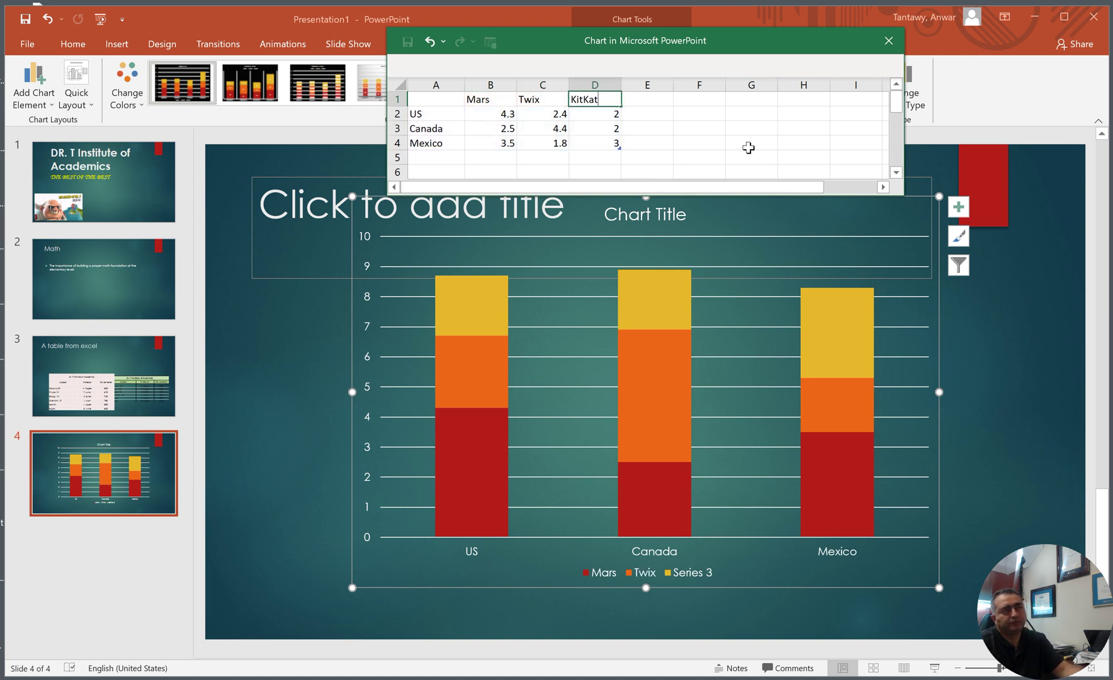
click(714, 129)
Enter Mars values of 60% for US, 15% for Canada and 25% for Mexico
click(506, 113)
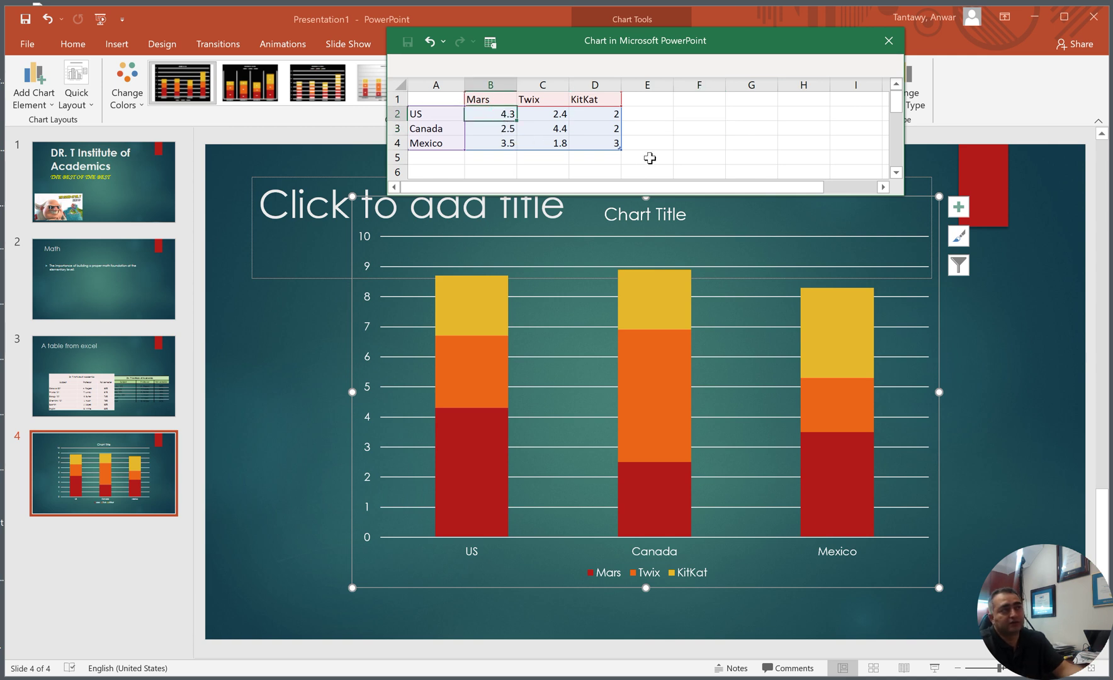
text(60)
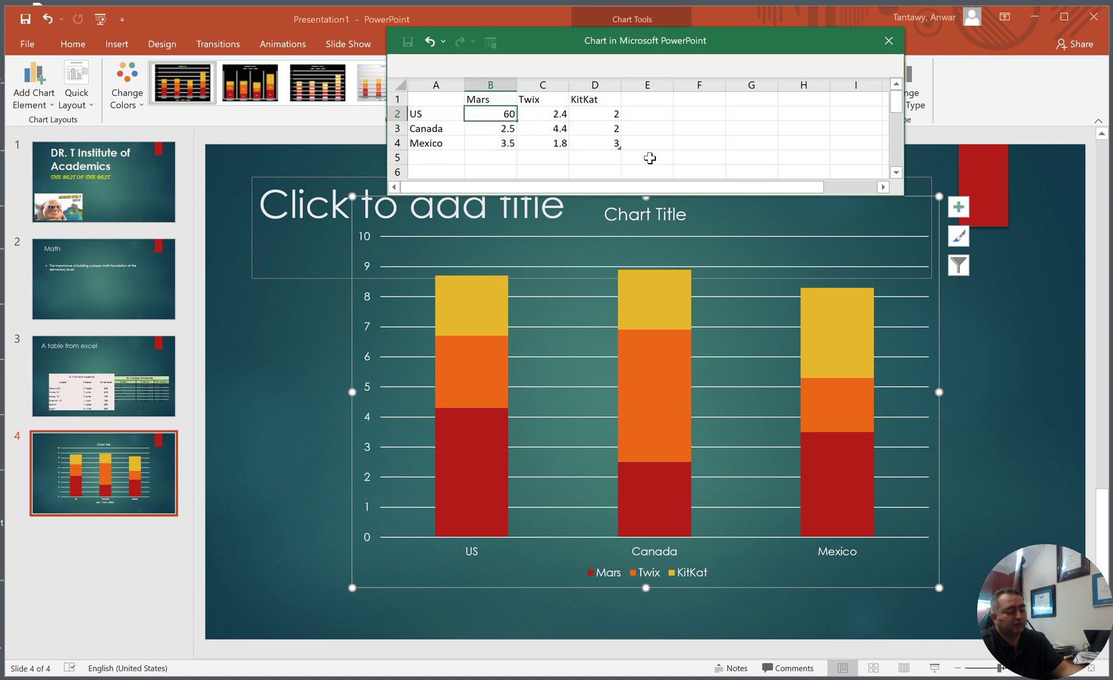
key(Return)
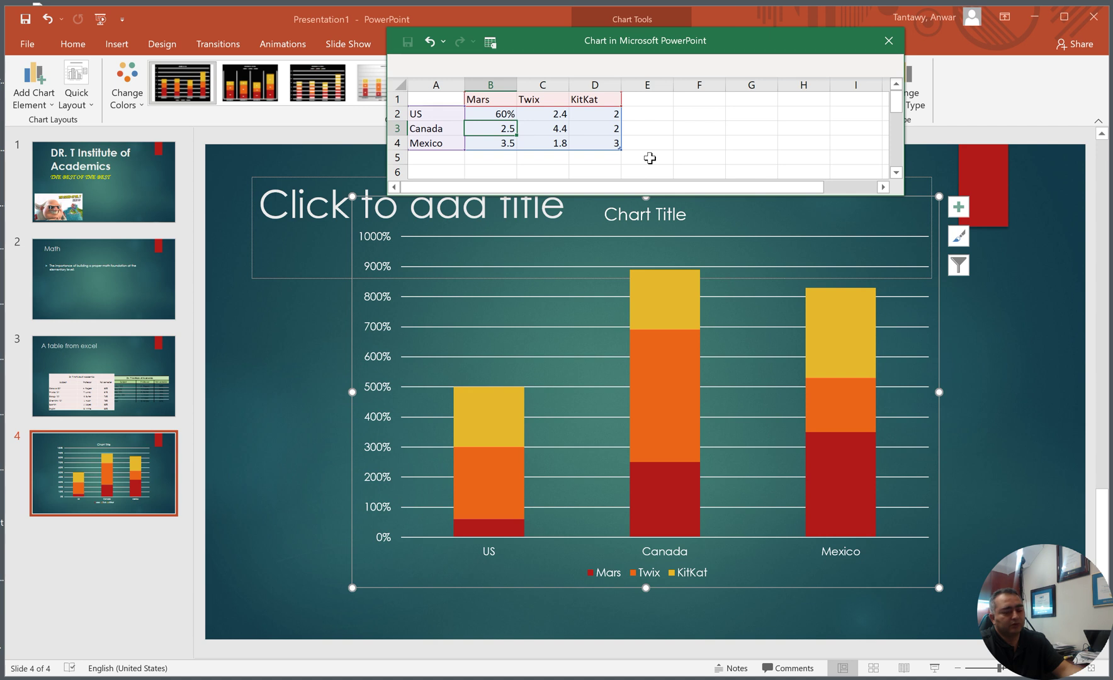
text(20)
key(BackSpace)
key(BackSpace)
text(15)
key(Return)
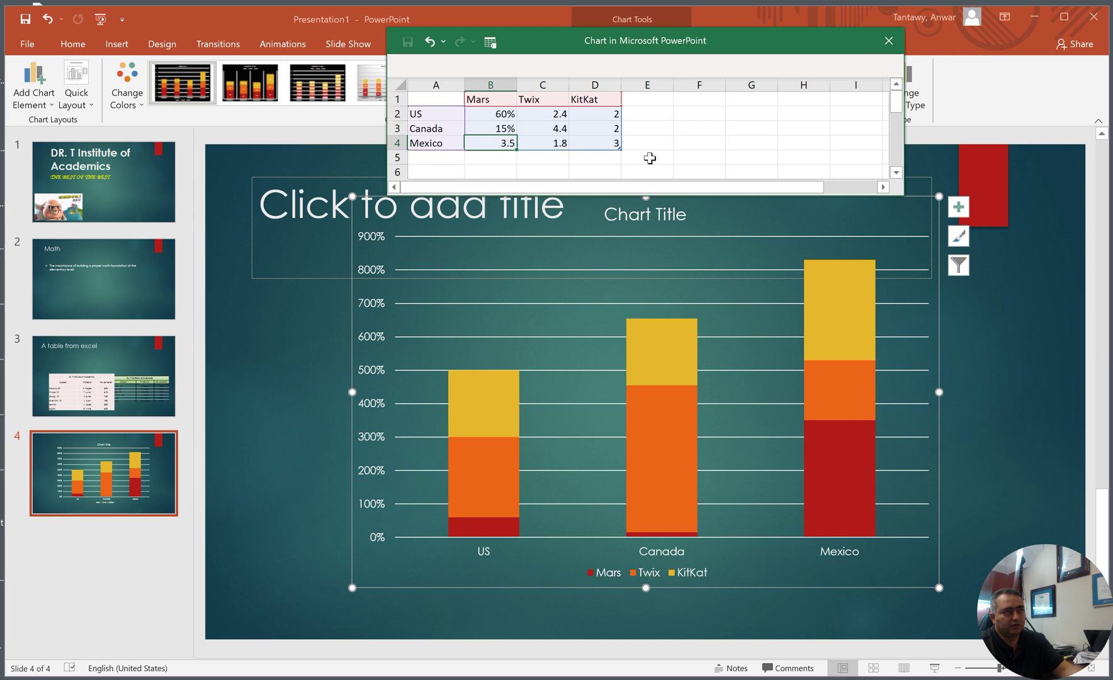
text(2)
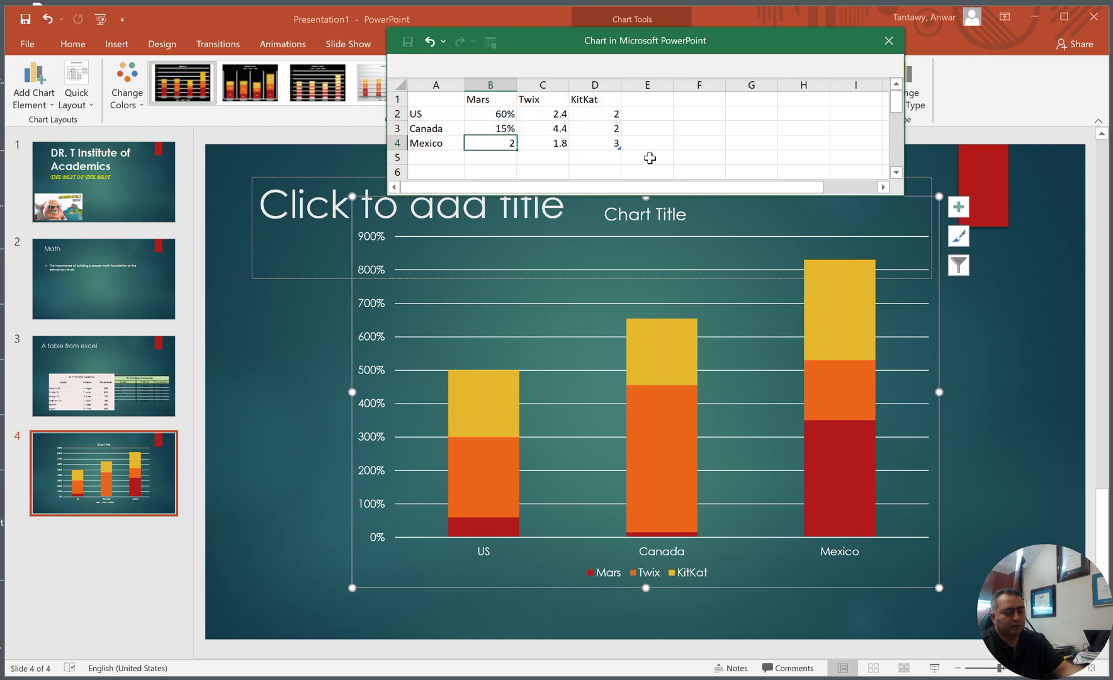
text(5%)
key(Return)
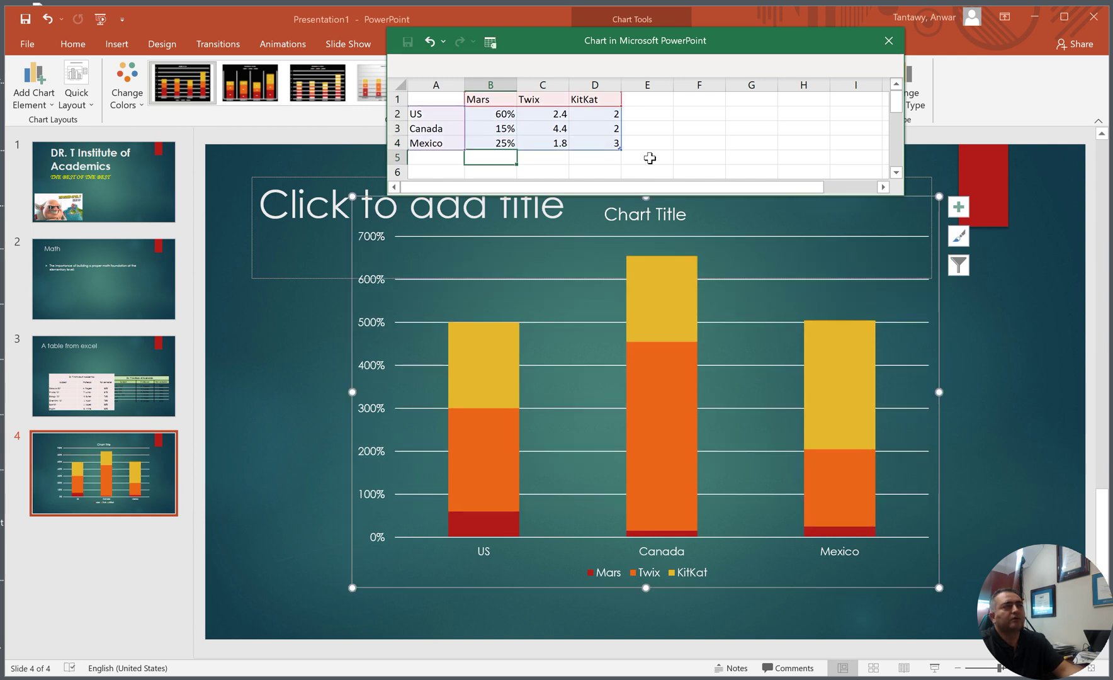
Enter US Twix 50% and KitKat values 40%, 40% and 20%
key(Right)
key(Up)
key(Up)
key(Up)
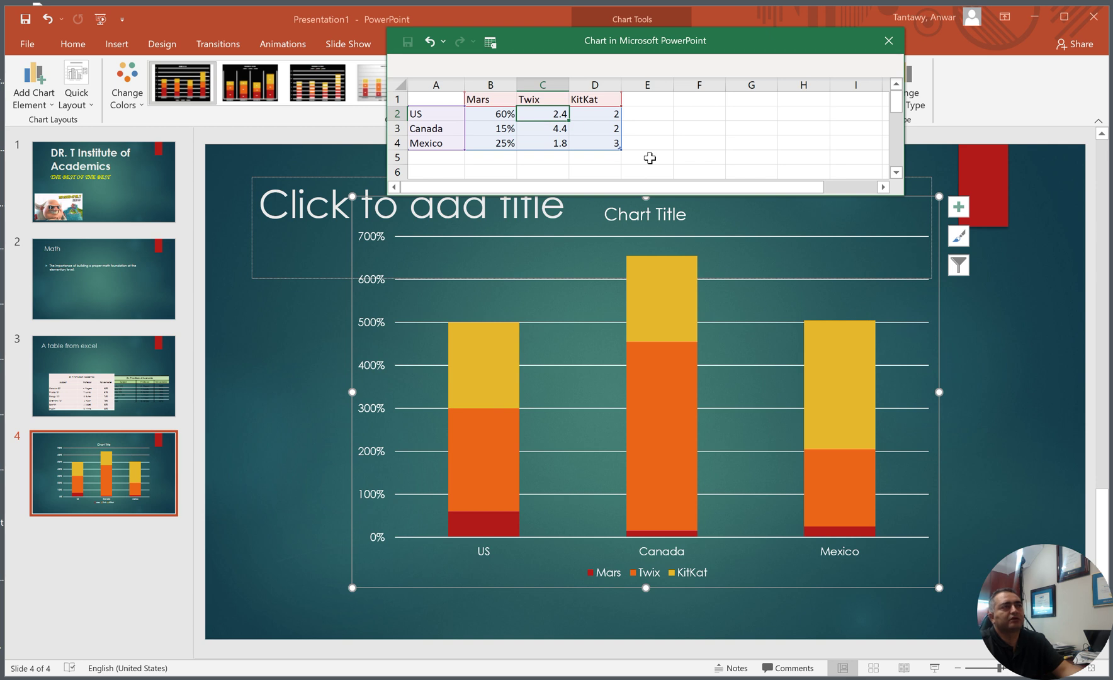
text(50%)
key(Tab)
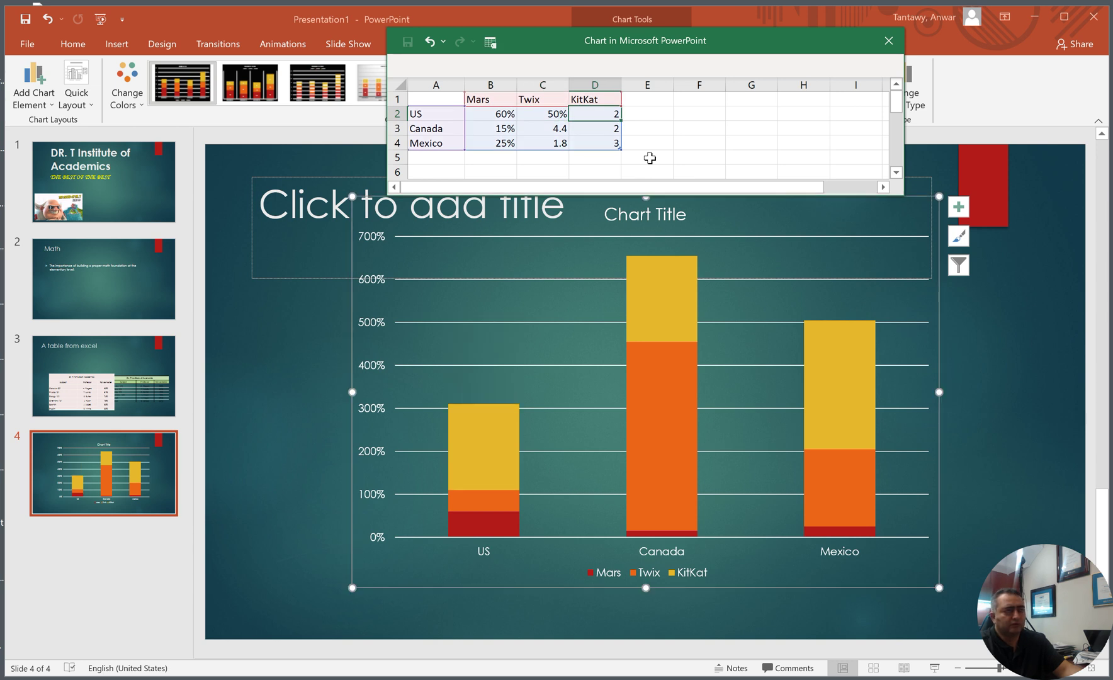
text(40%)
key(Return)
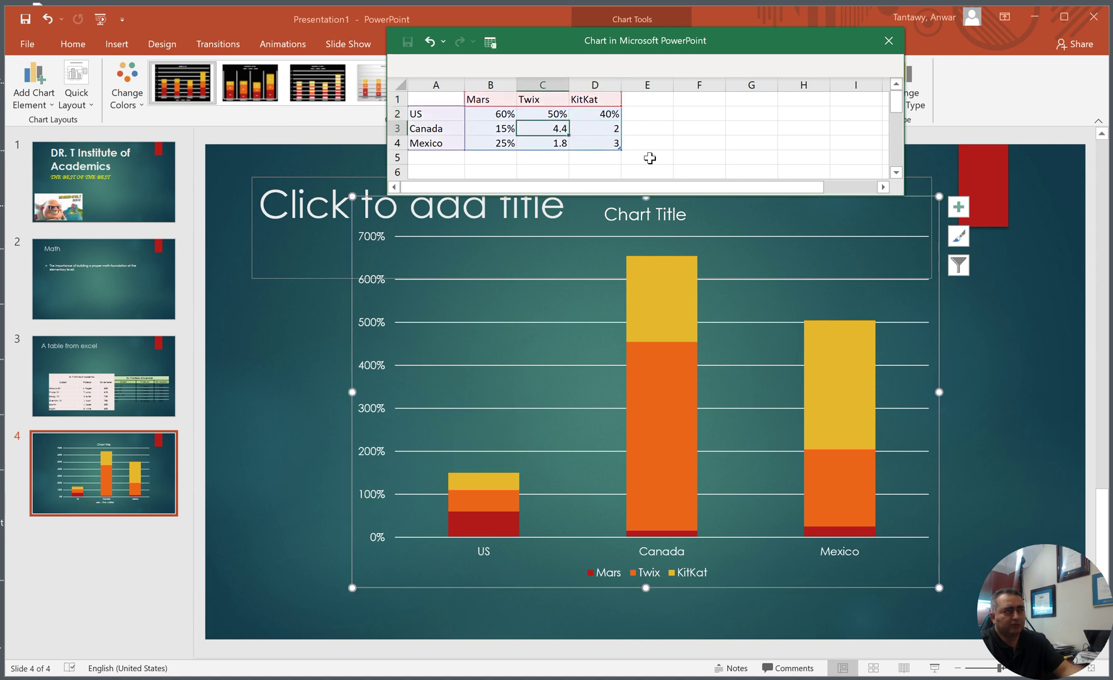
key(Tab)
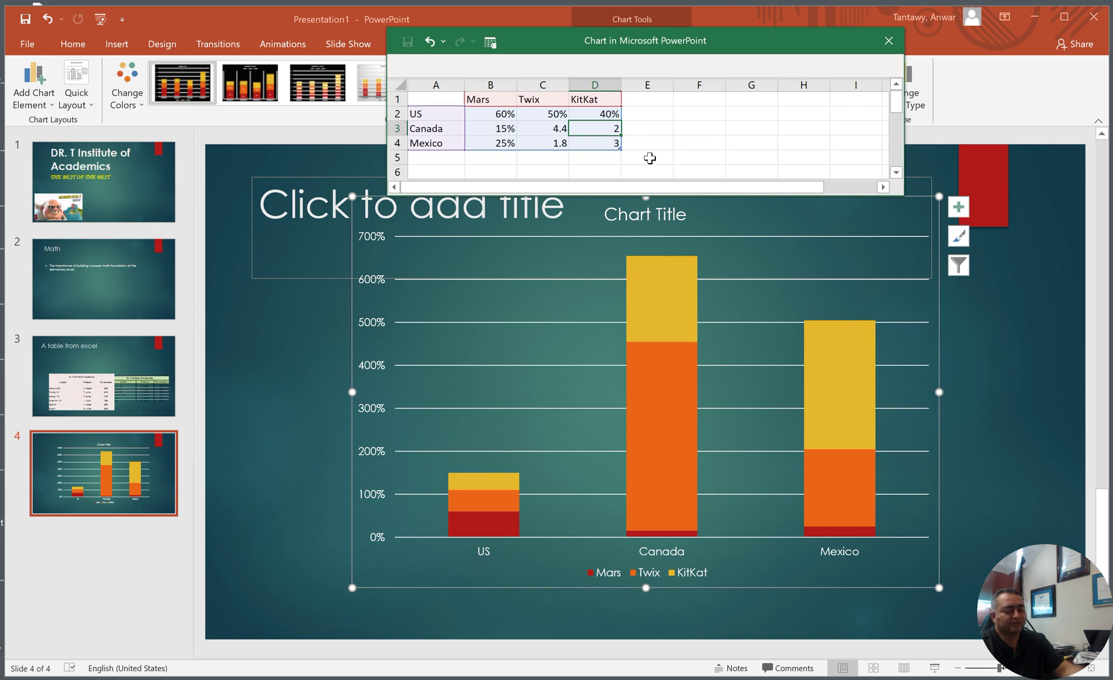
text(40%)
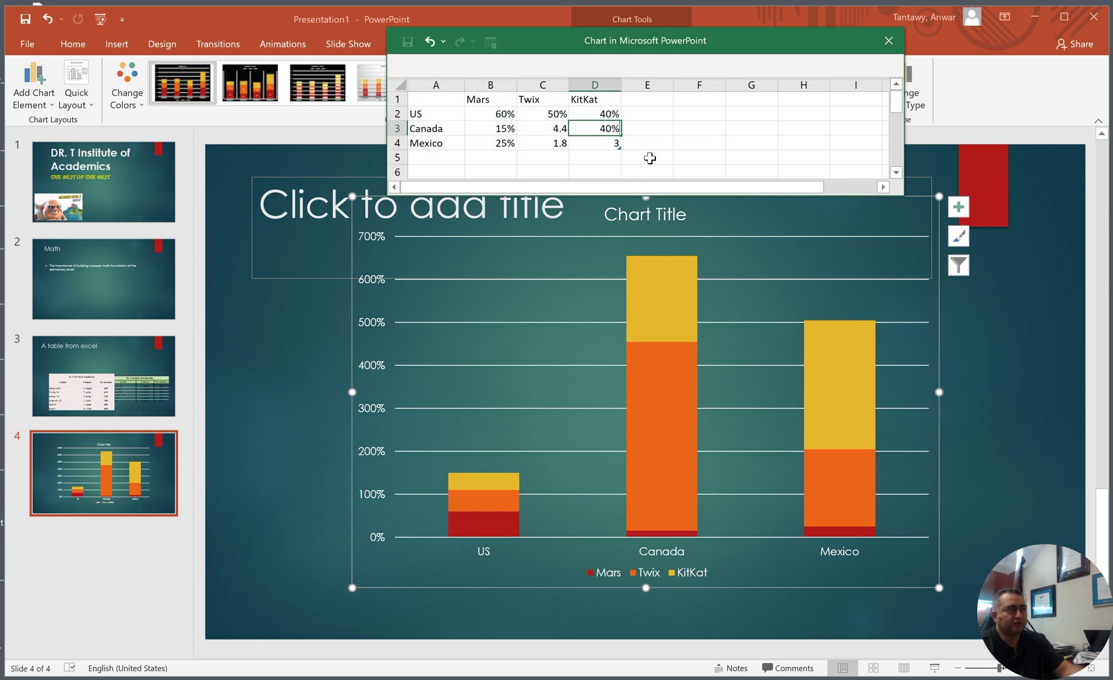
key(Return)
text(20%)
key(Left)
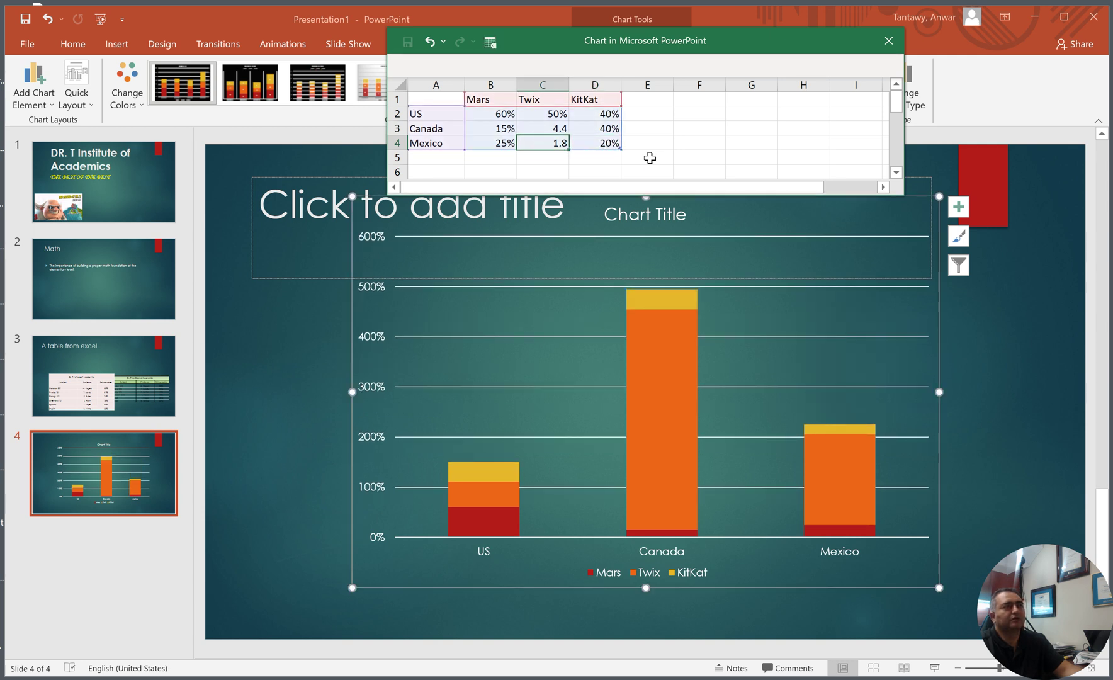
Set the Canada and Mexico Twix values to 25% each
key(Up)
text(25%)
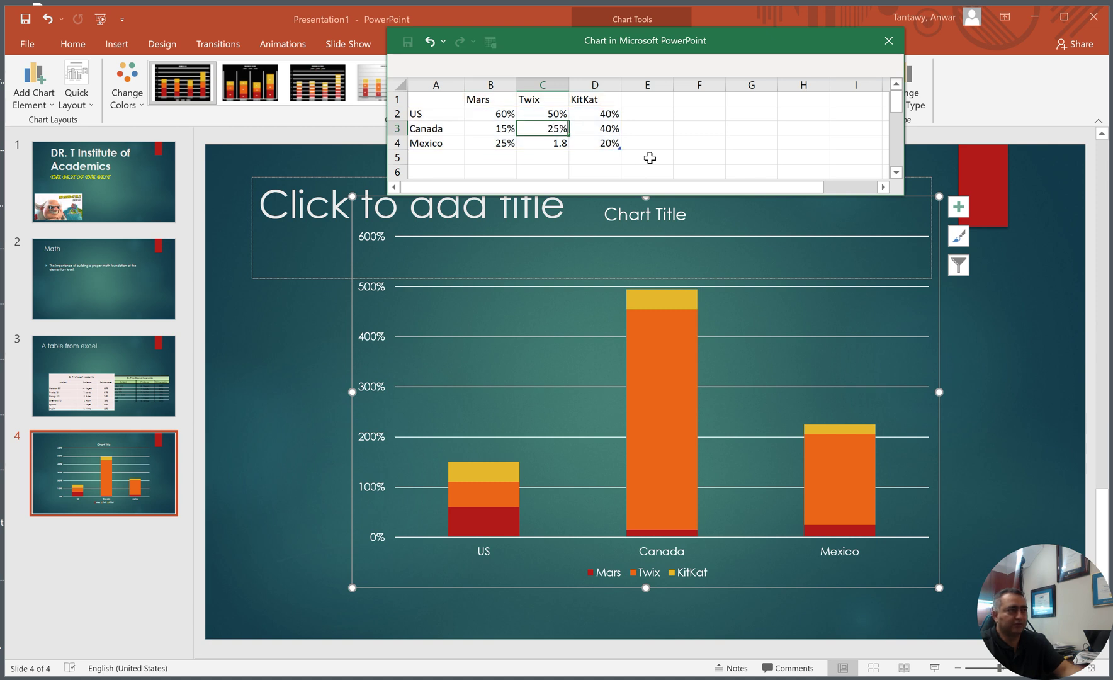
key(Return)
text(25)
key(Return)
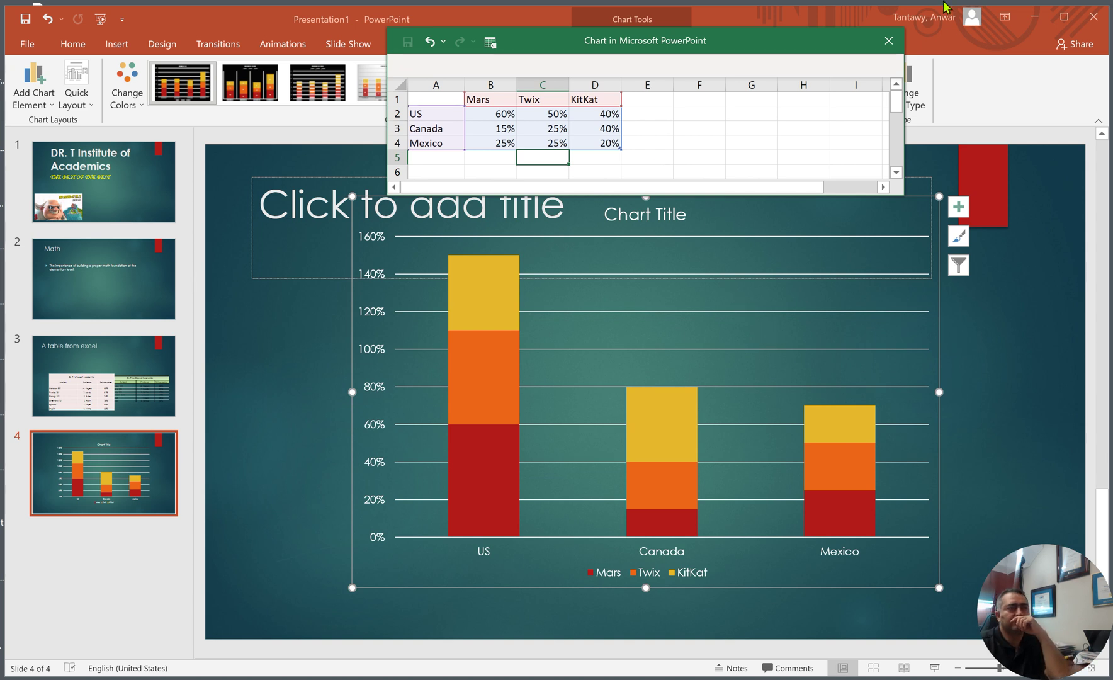
Close the chart data sheet and drag the stacked column chart down below the slide 4 title
click(889, 43)
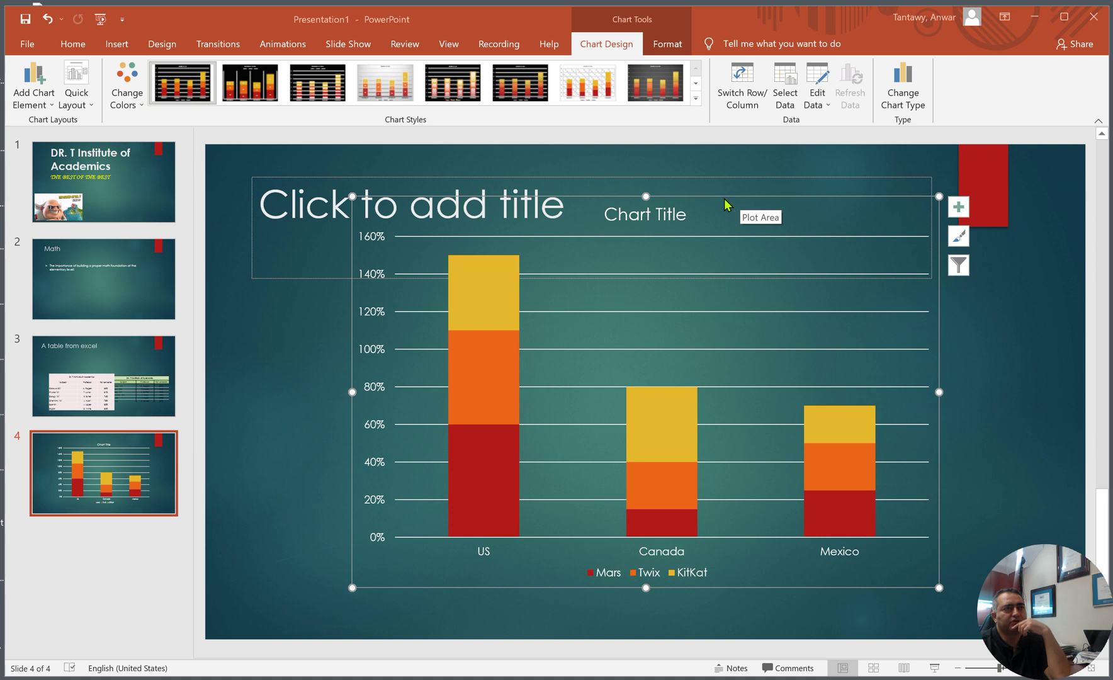
drag(602, 200, 547, 261)
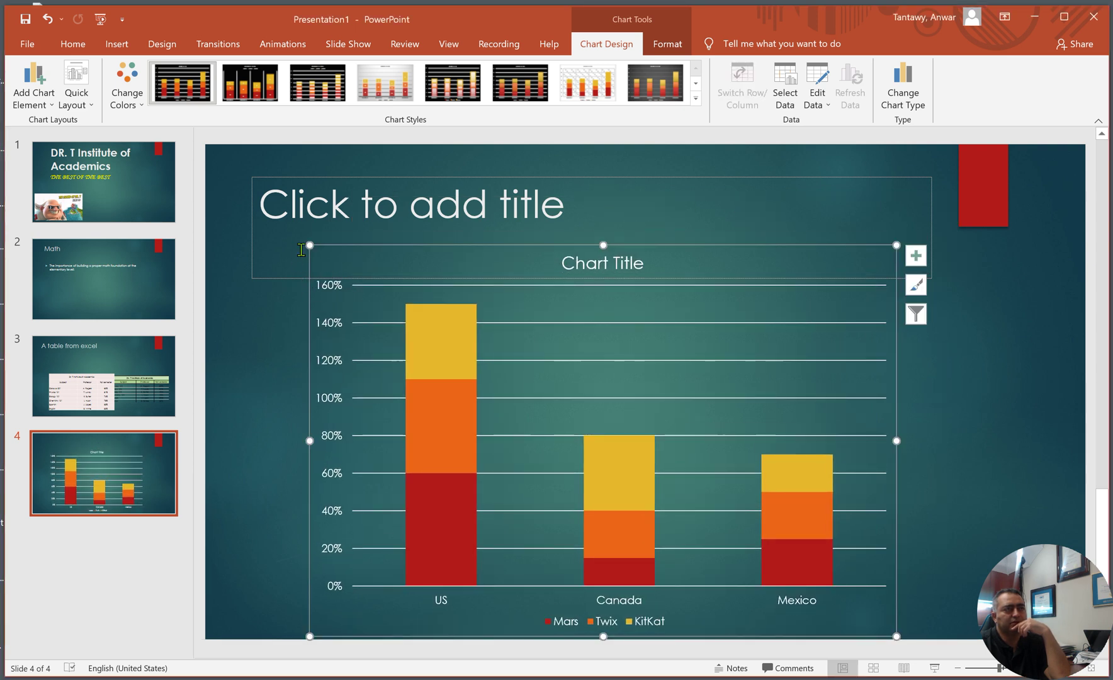
drag(313, 250, 338, 288)
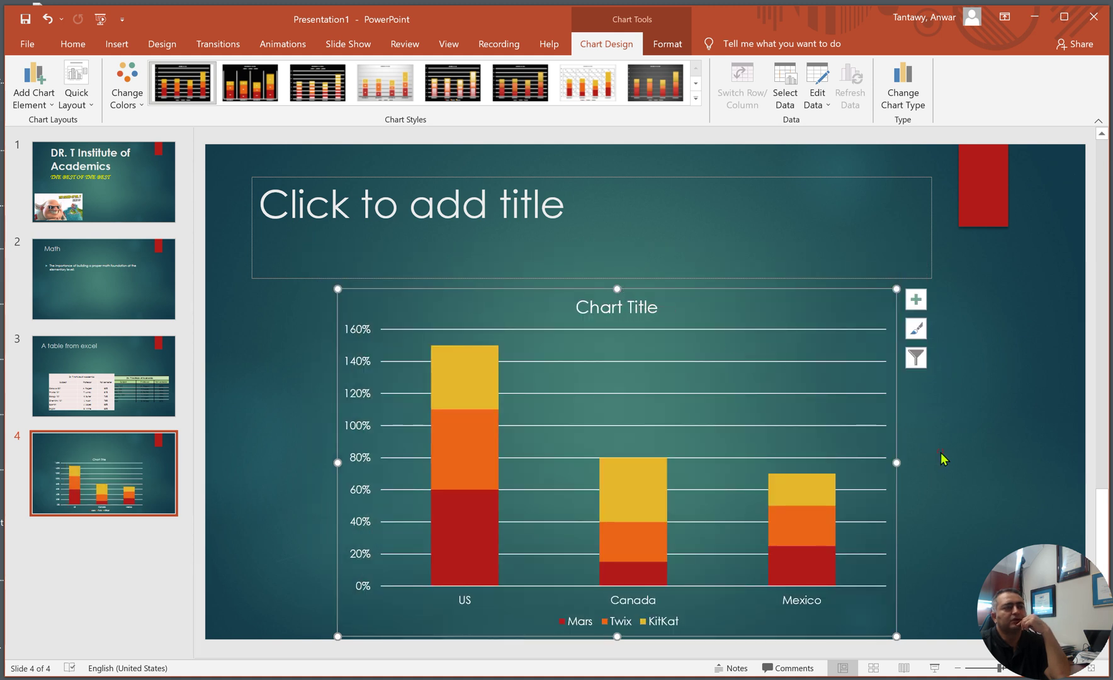
click(942, 456)
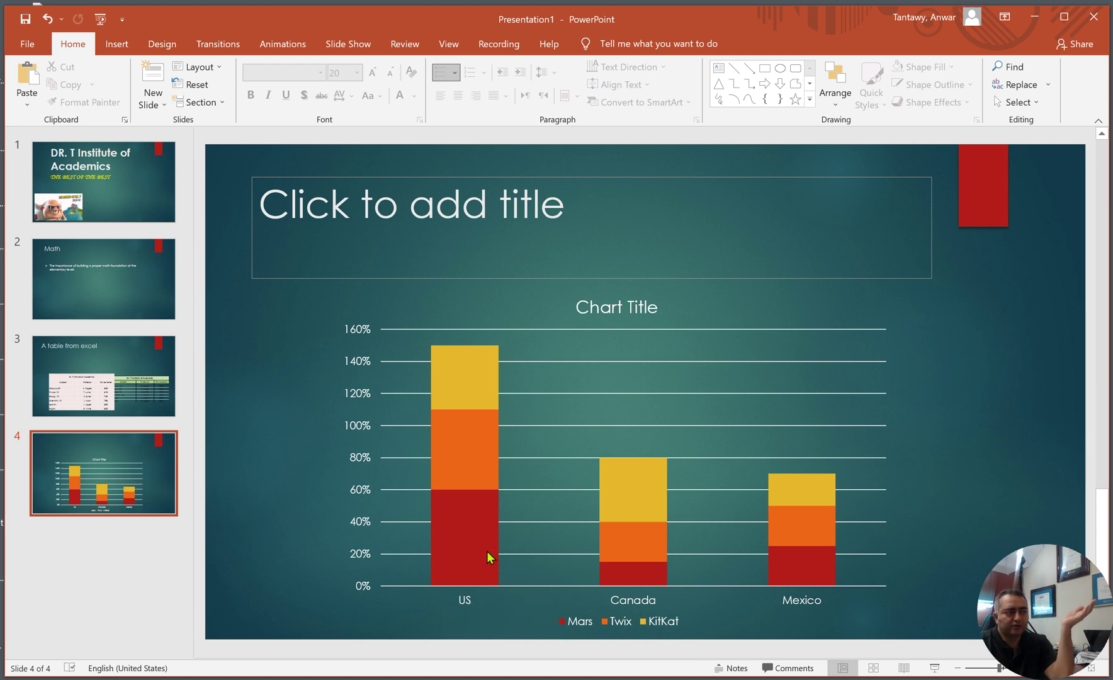
mouse_move(460, 533)
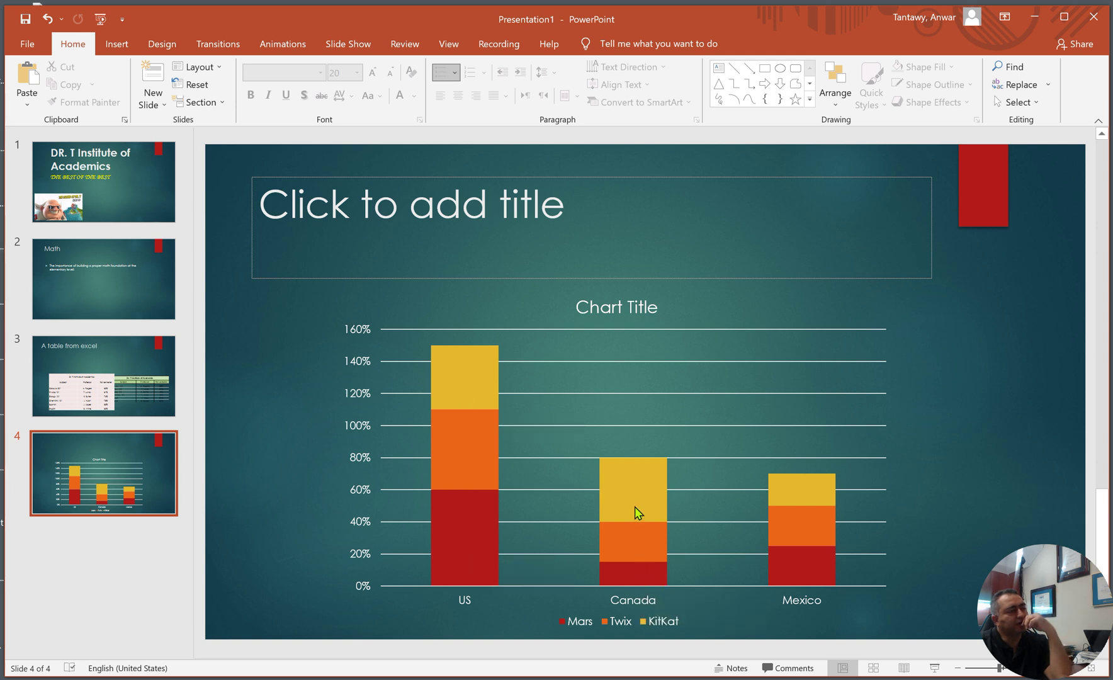
Enter 'North American Chocolate bar sales' as the slide 4 title, correcting typos along the way
mouse_move(640, 490)
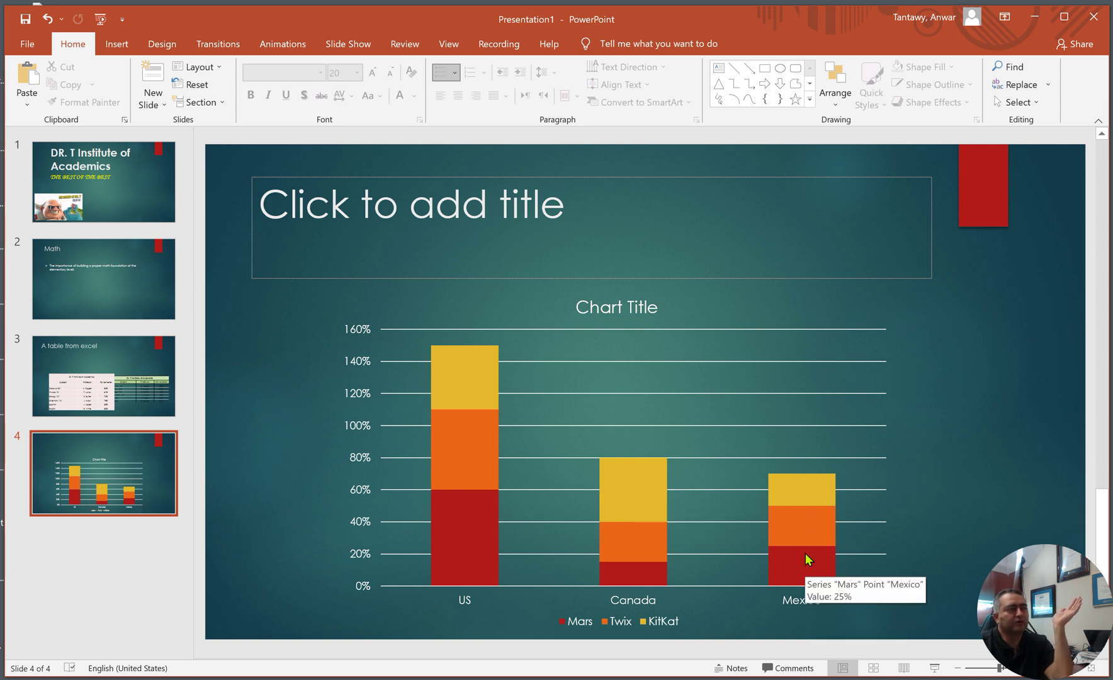
click(598, 216)
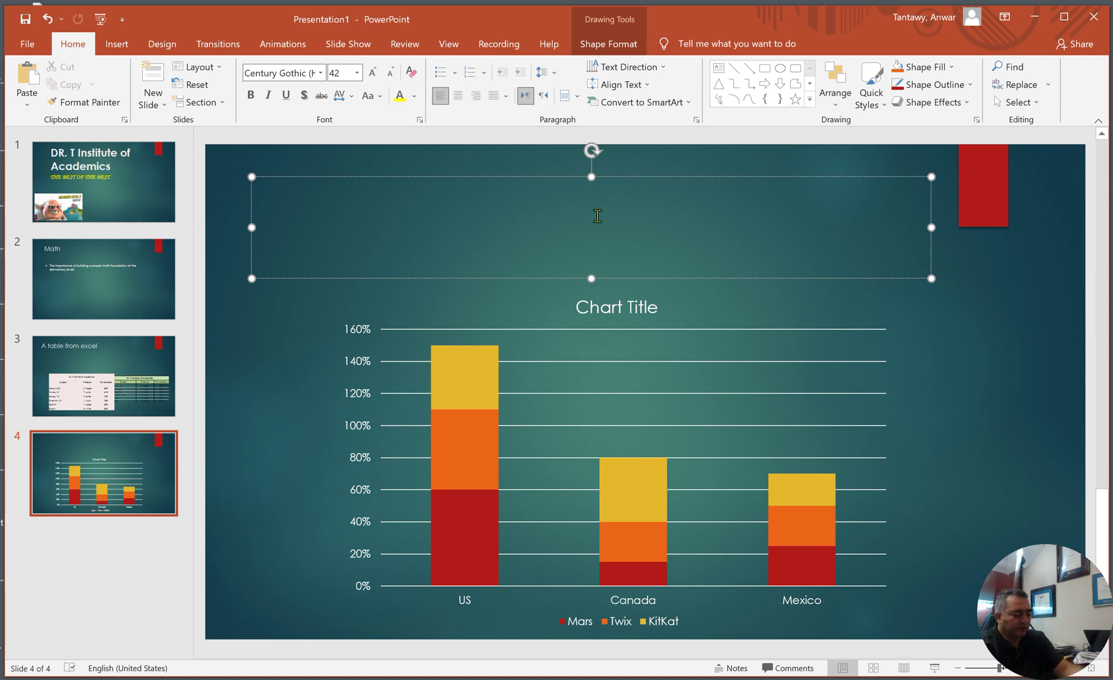
text(North)
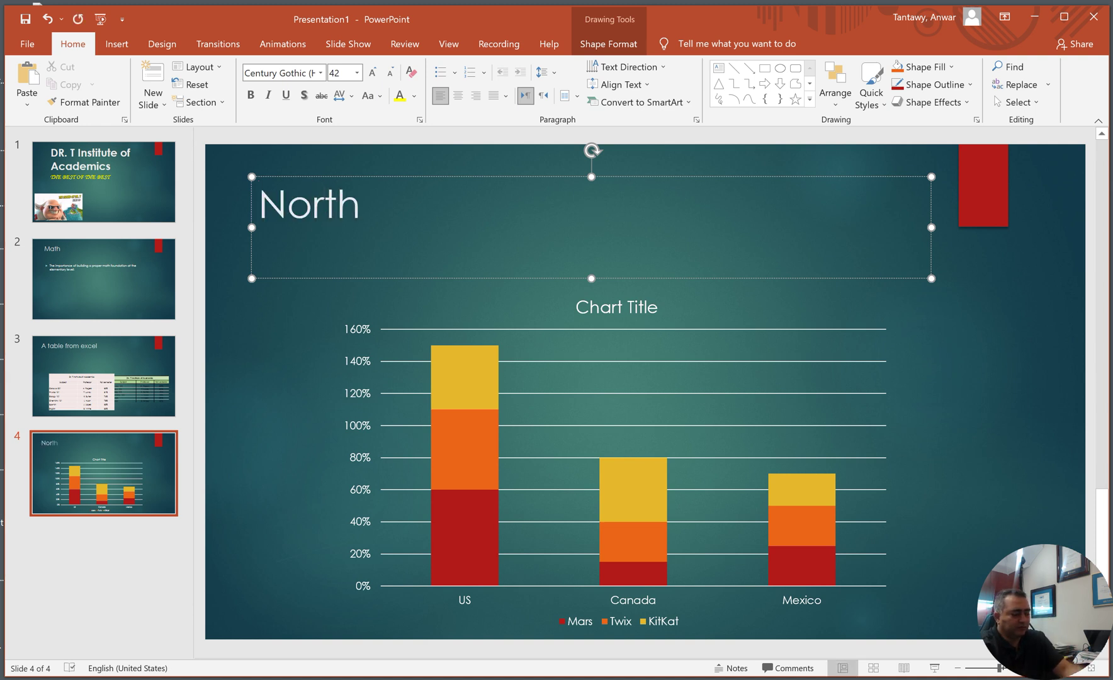
text( American )
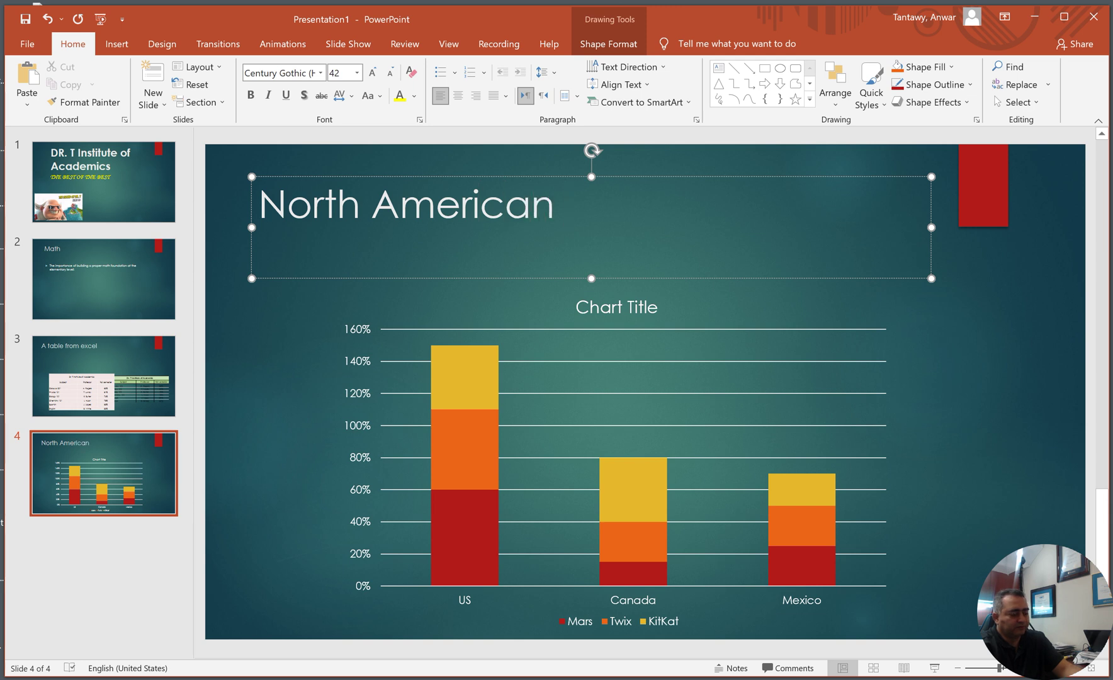
text(Can)
key(BackSpace)
key(BackSpace)
key(BackSpace)
key(BackSpace)
text(C)
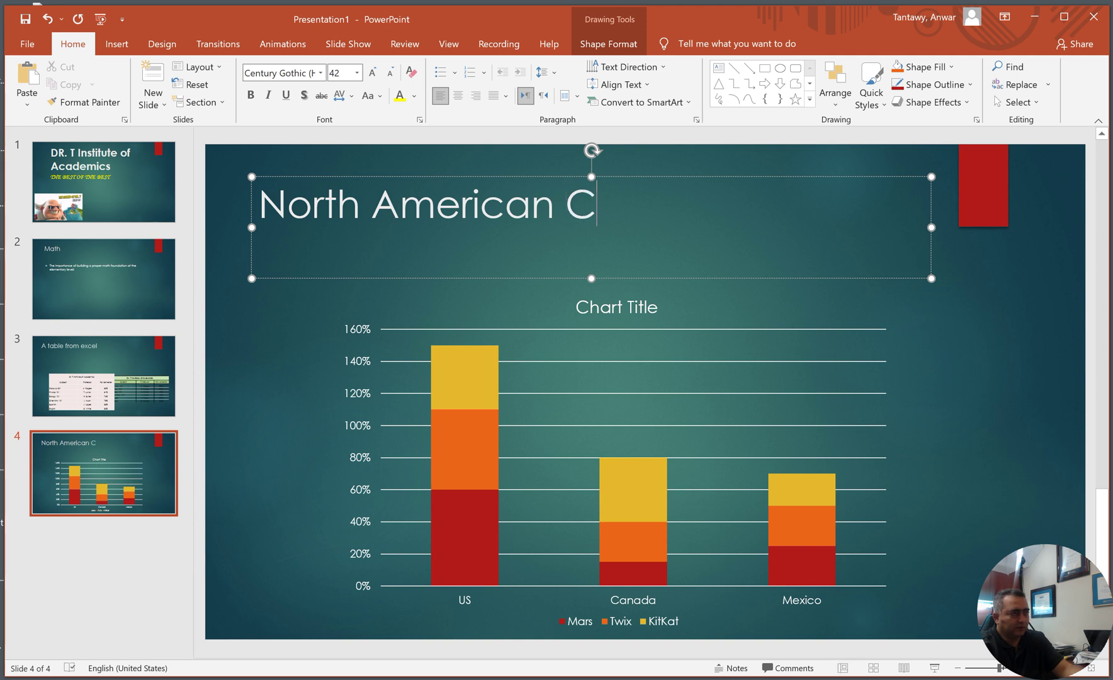
key(BackSpace)
text(Chocolate bar sales)
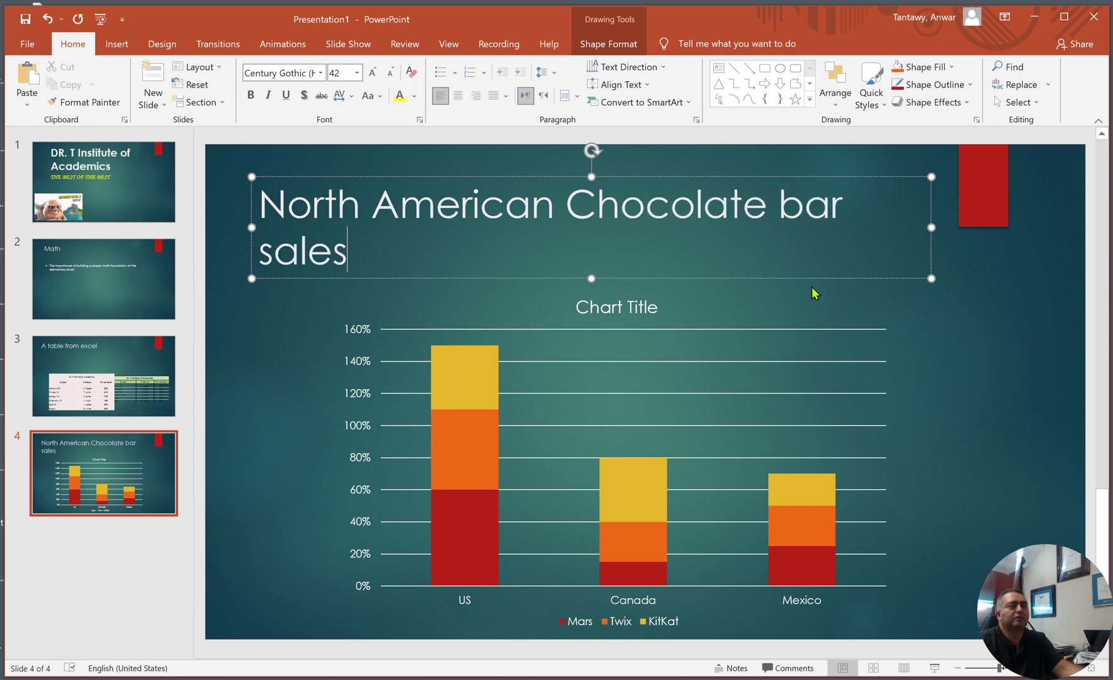
click(969, 360)
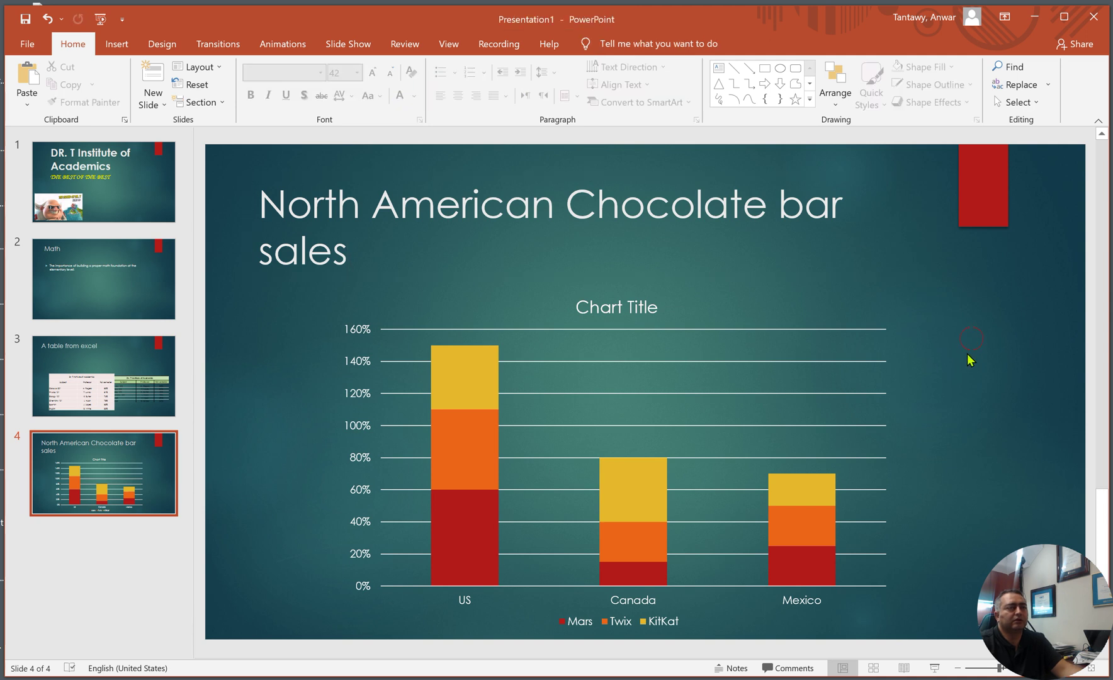
Add a new slide 5 after slide 4 and delete its empty content box
right_click(105, 544)
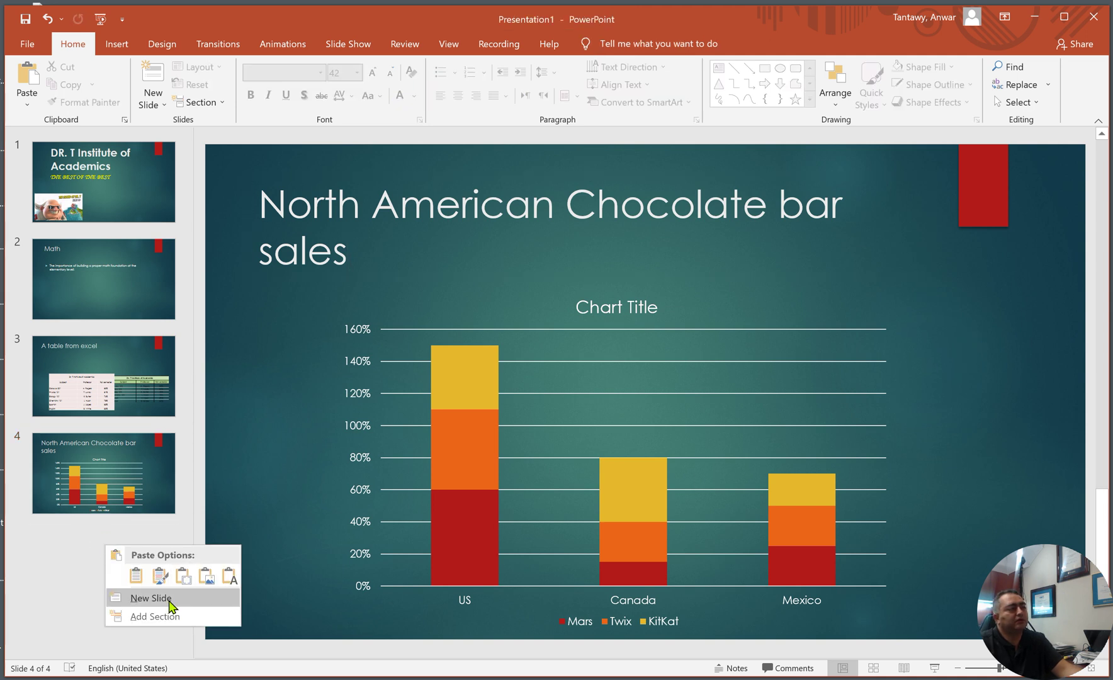
click(165, 599)
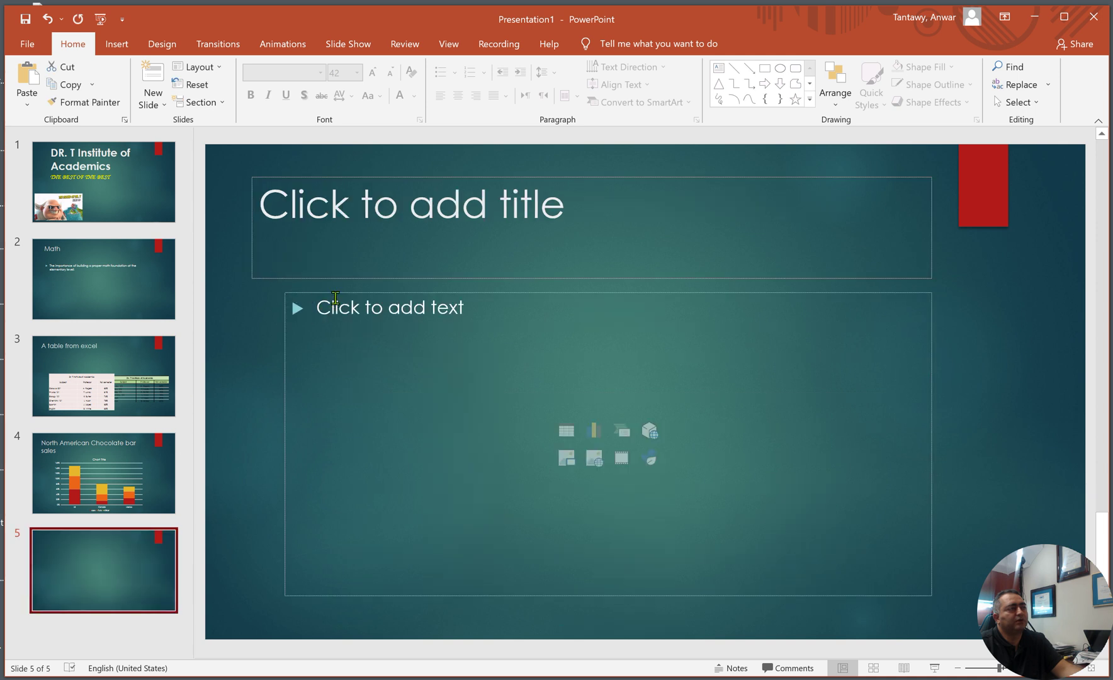
click(337, 292)
key(Delete)
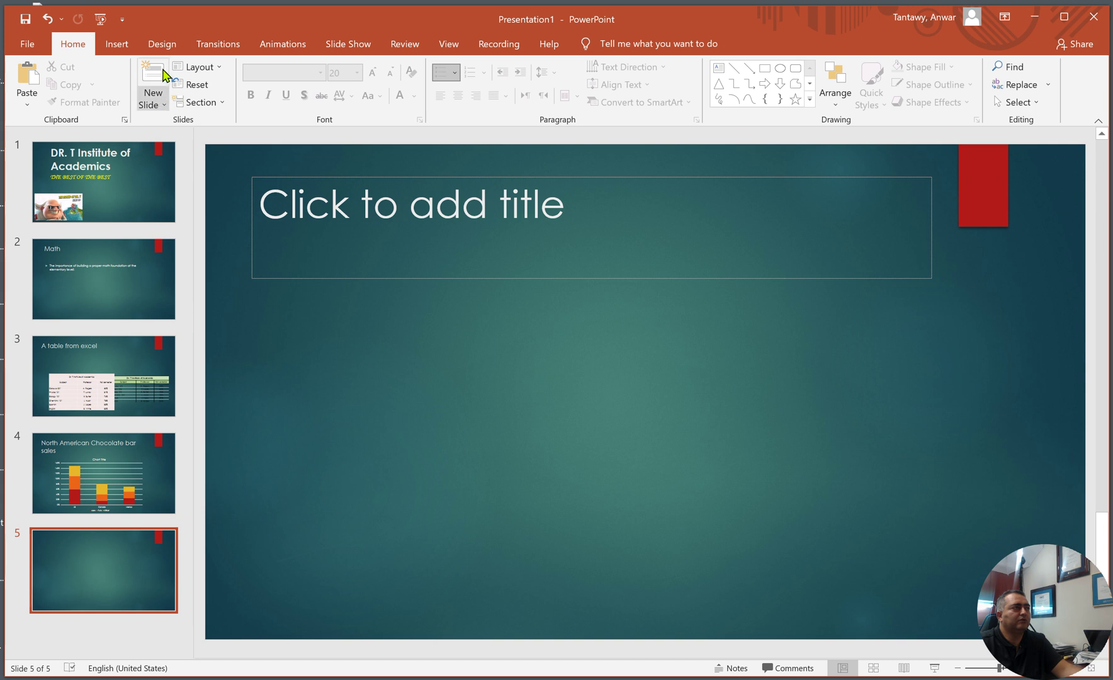
Insert a pie chart on slide 5
click(130, 41)
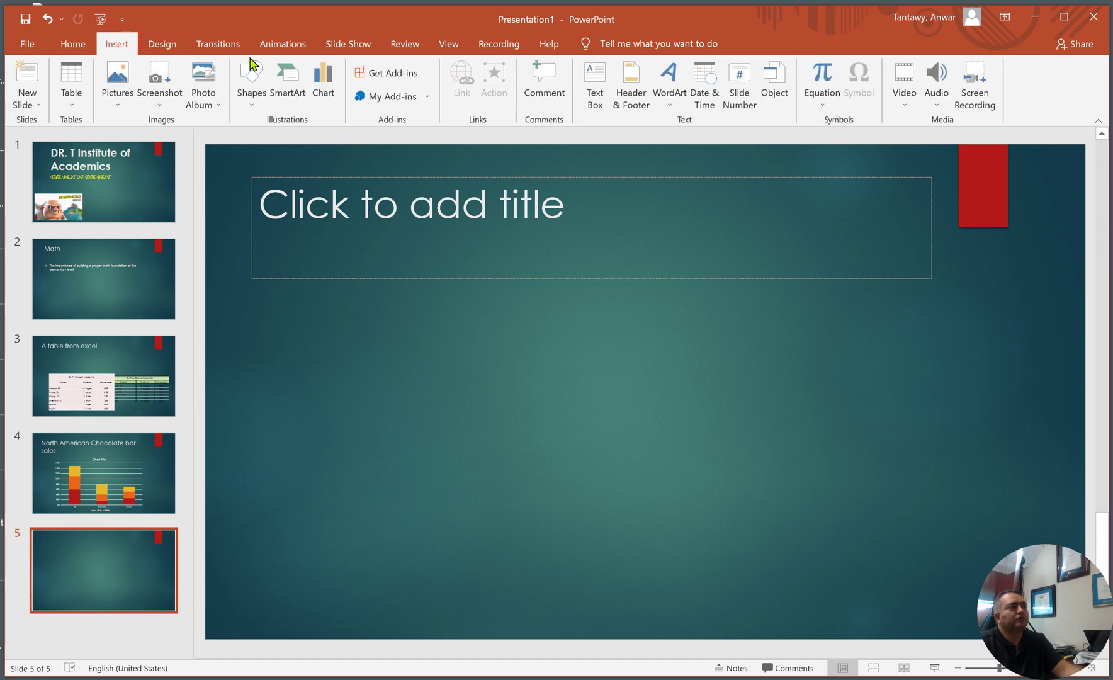
click(320, 90)
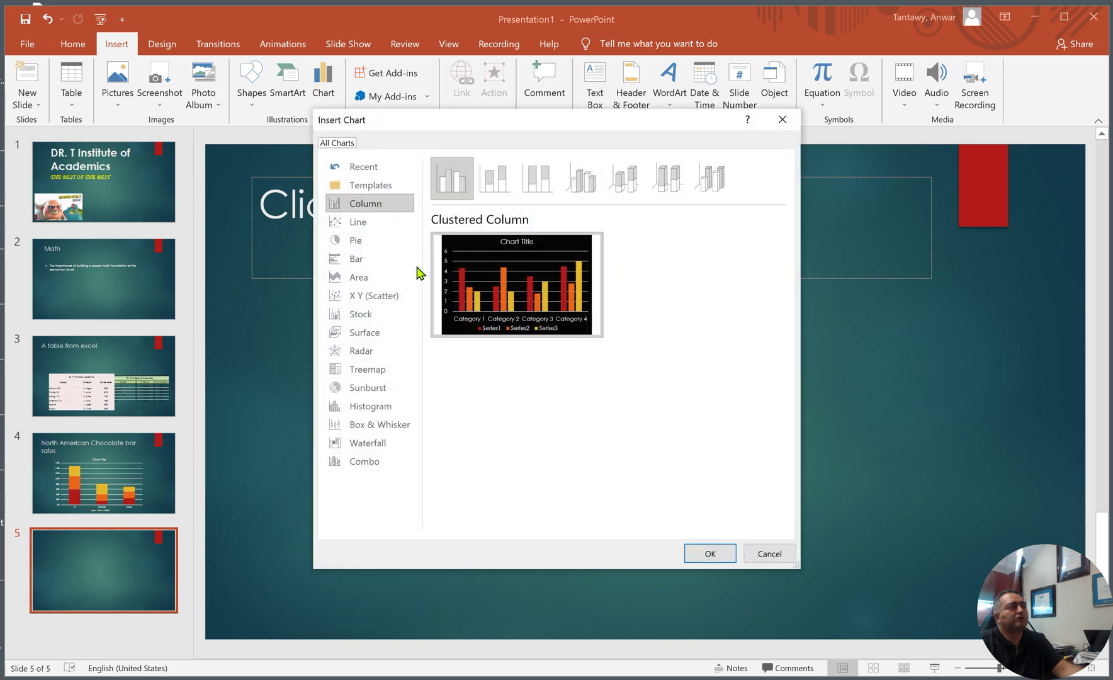
click(363, 243)
click(705, 557)
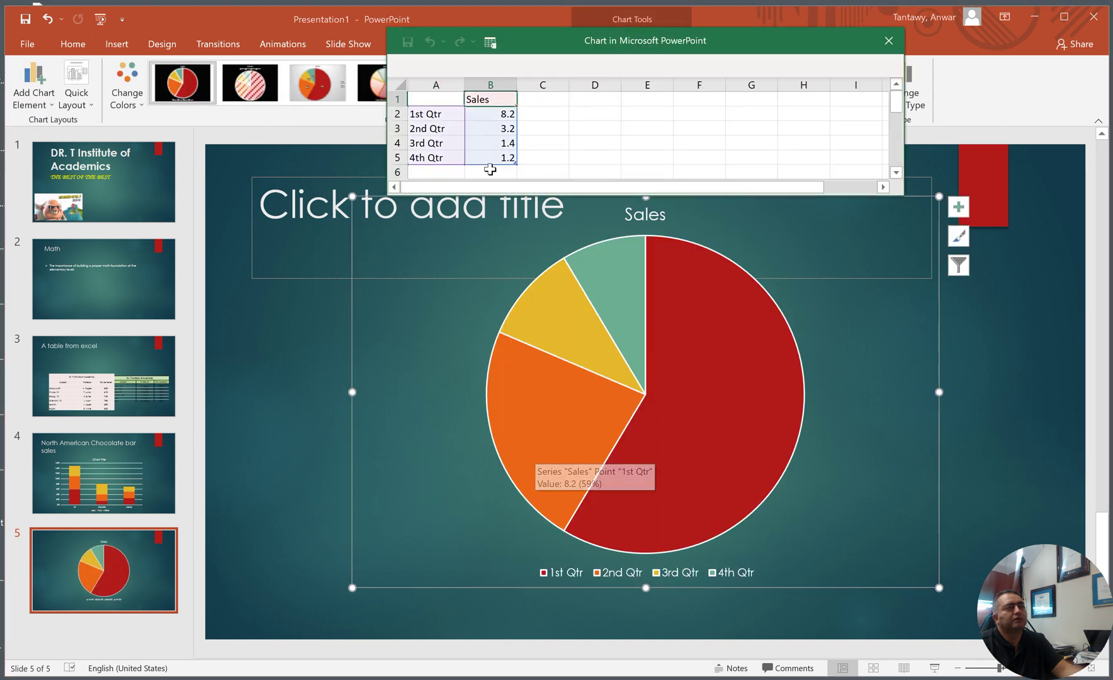
Enter 40%, 15%, 10% and 35% as the 1st through 4th Qtr sales values
click(489, 116)
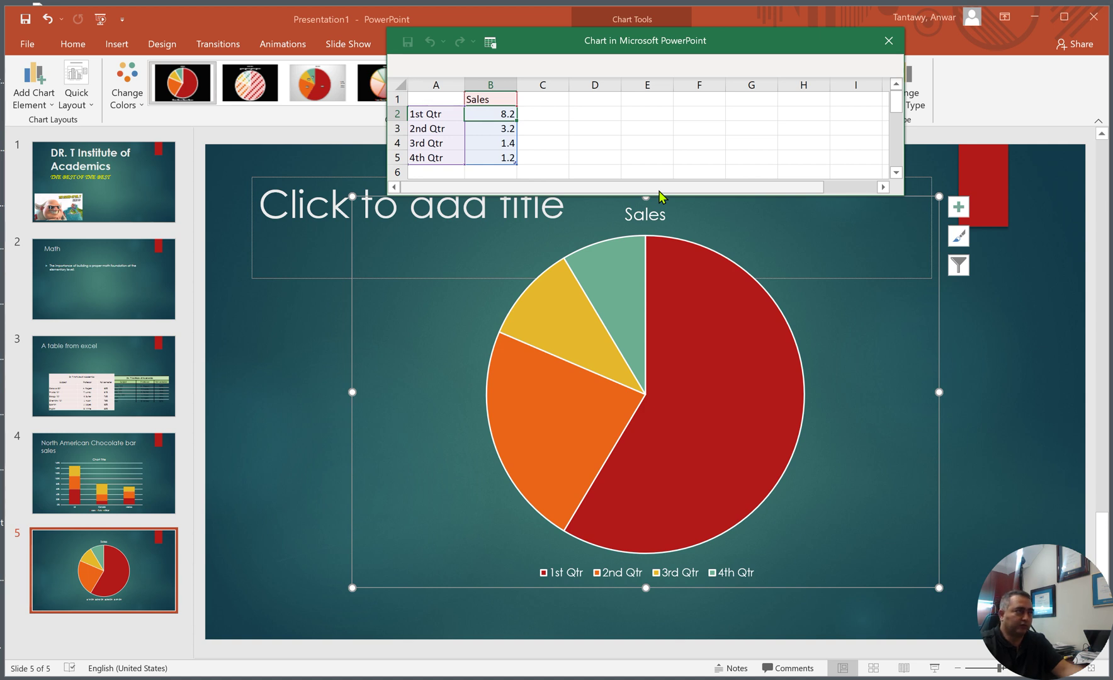
text(40)
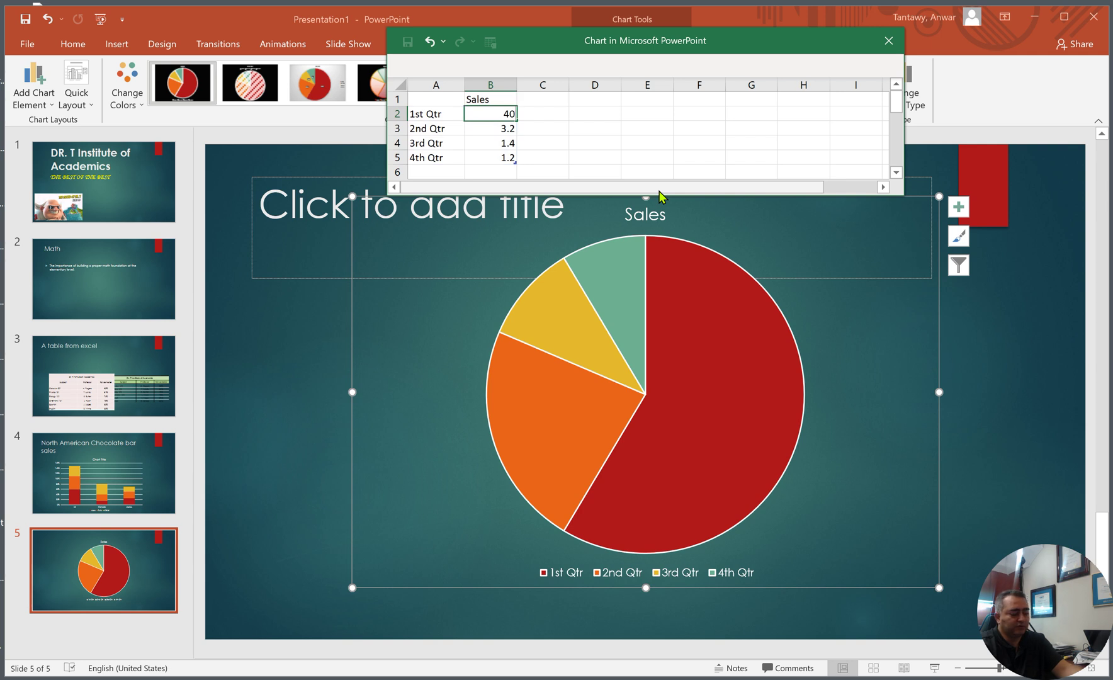
text(%)
key(Return)
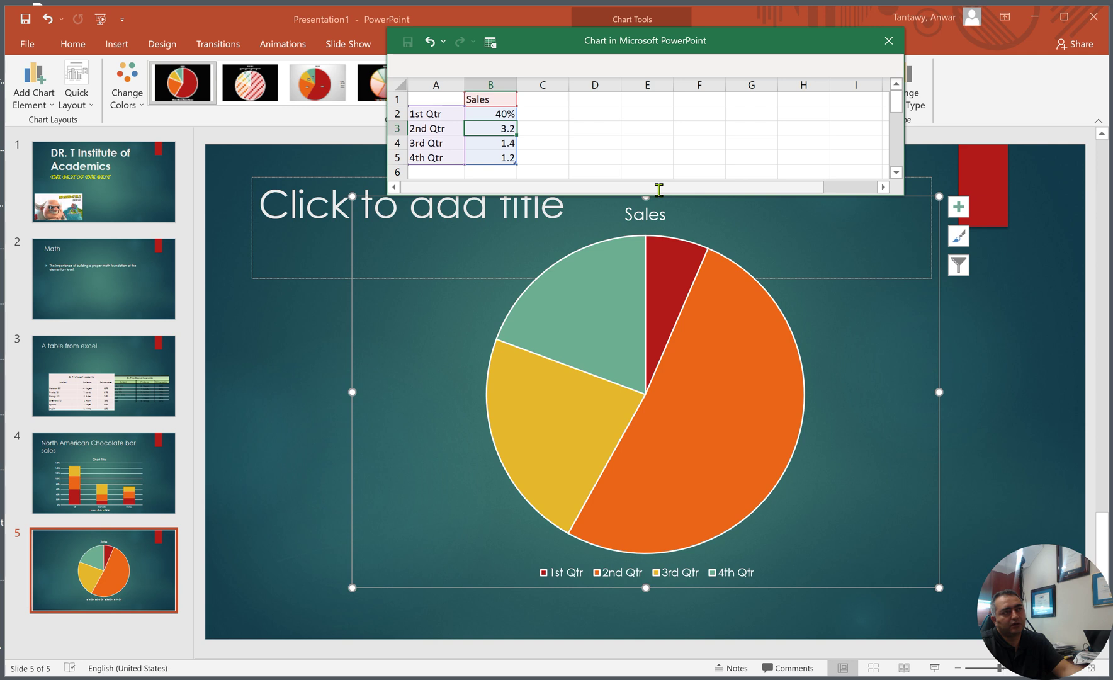
text(15)
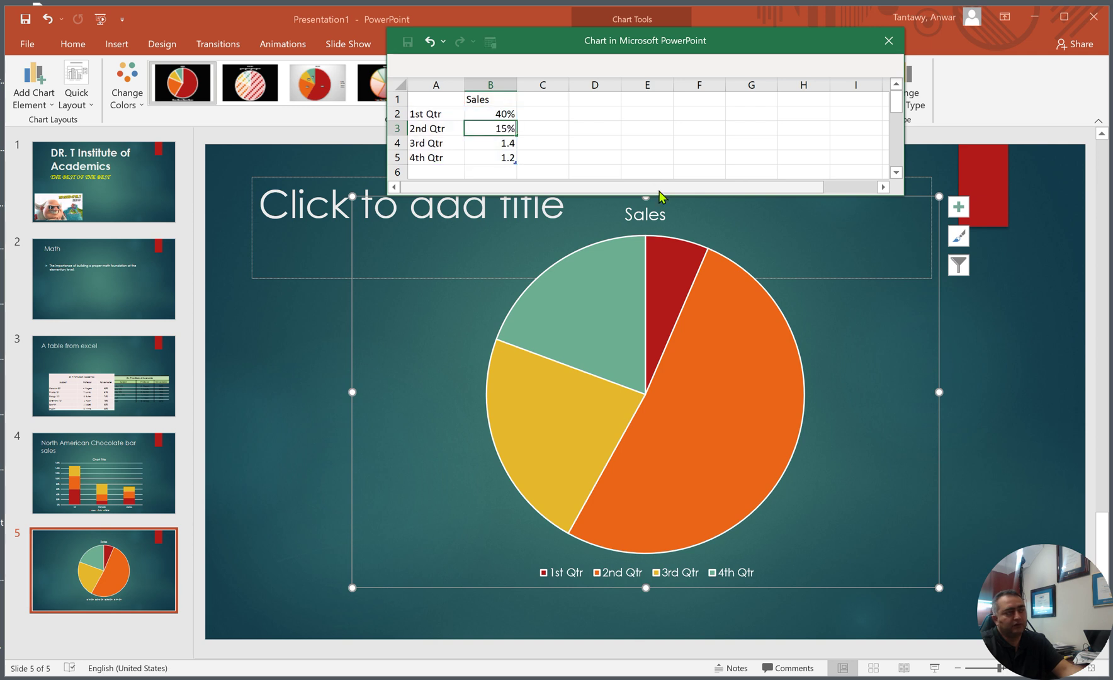
text(%)
key(Return)
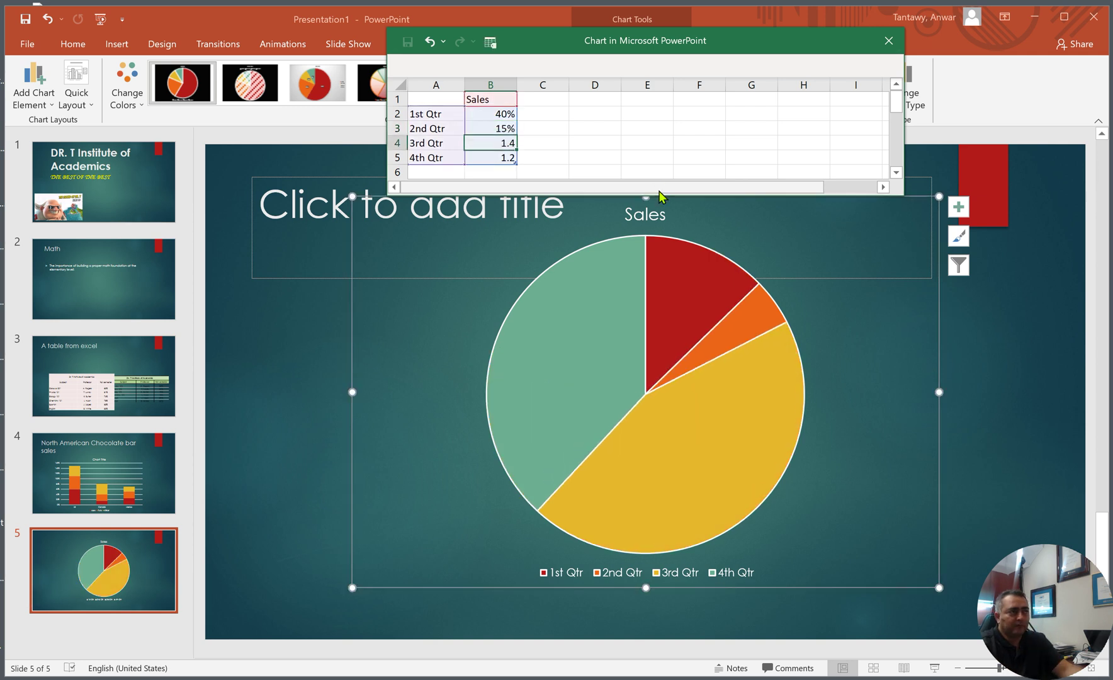
text(10%)
key(Return)
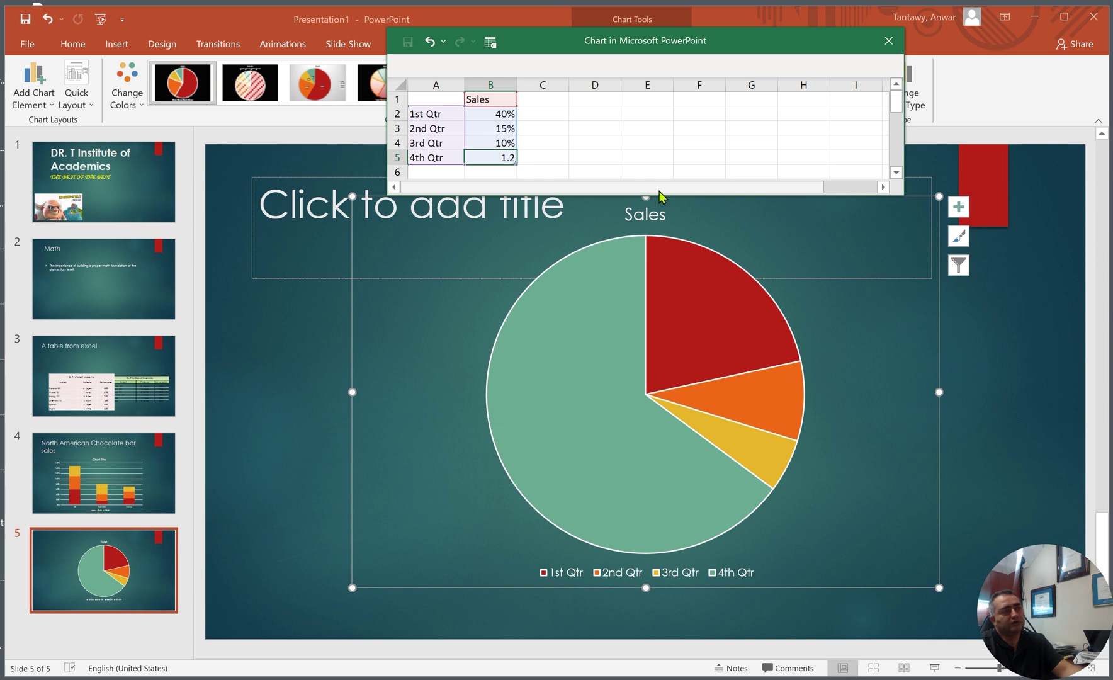
text(35)
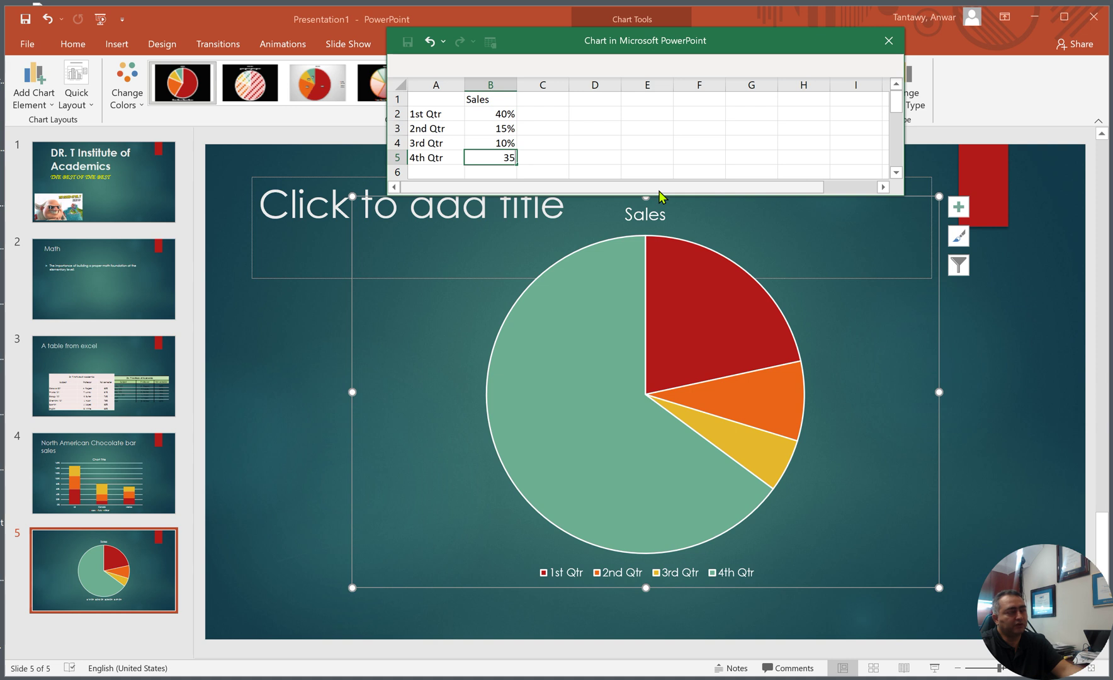
text(%)
key(Tab)
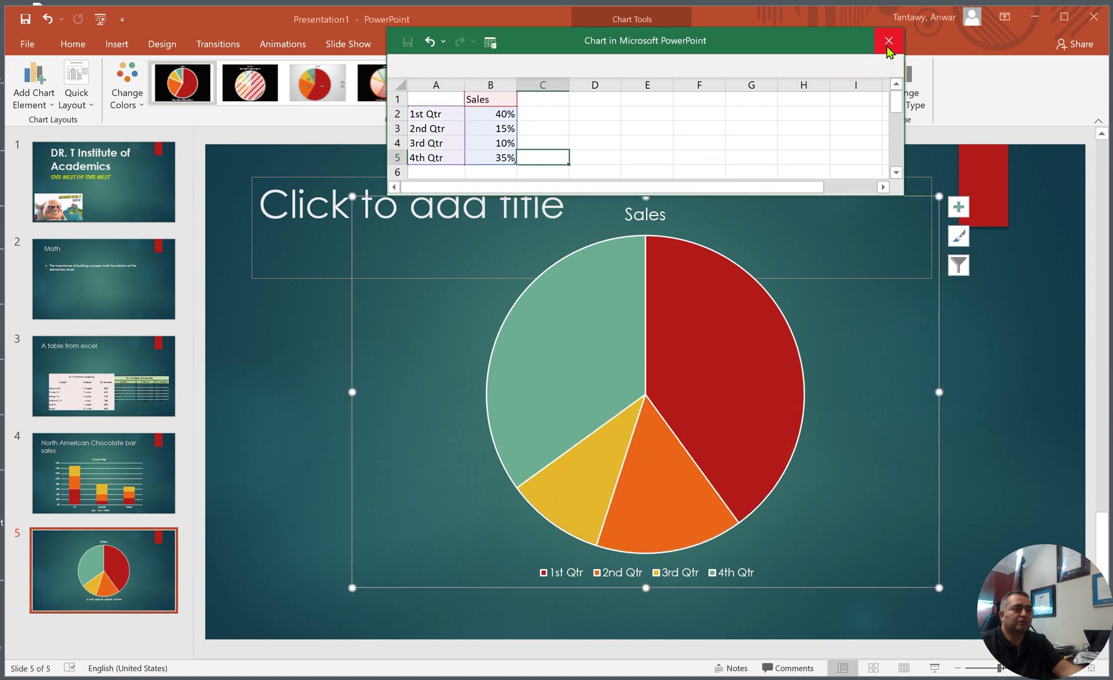
Close the data sheet, shrink the pie chart below the title area, and title slide 5 'Sales by Qtr'
click(889, 41)
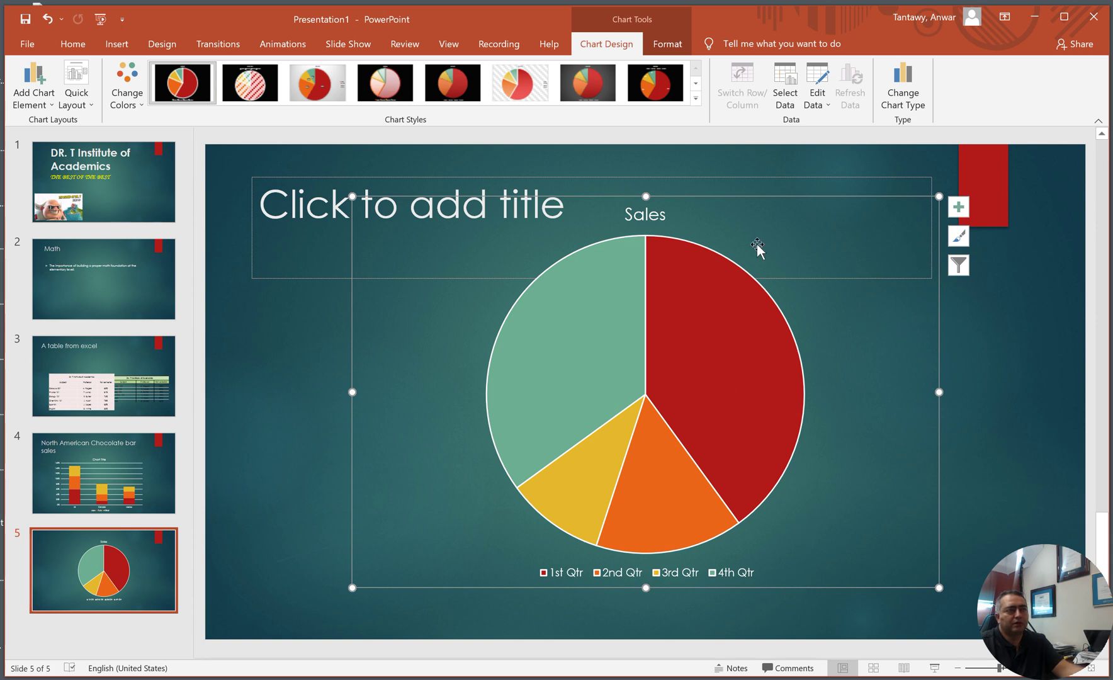
mouse_move(354, 198)
mouse_down()
mouse_move(435, 300)
mouse_move(327, 307)
mouse_move(352, 307)
mouse_up()
click(567, 198)
text(Sales)
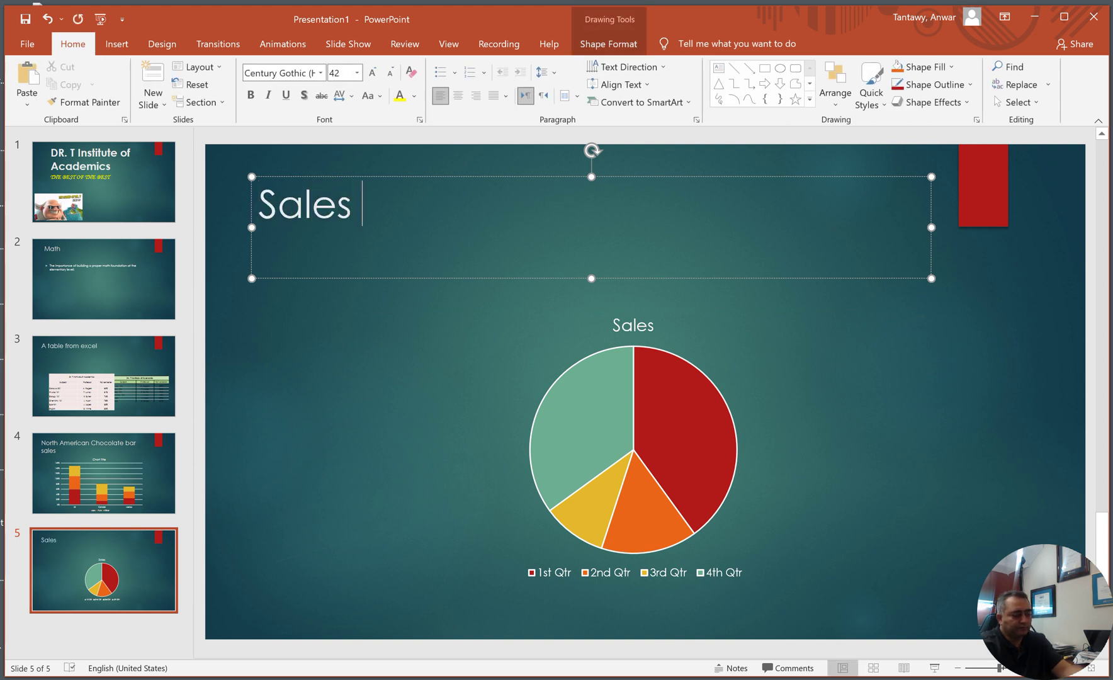
text( by Qu)
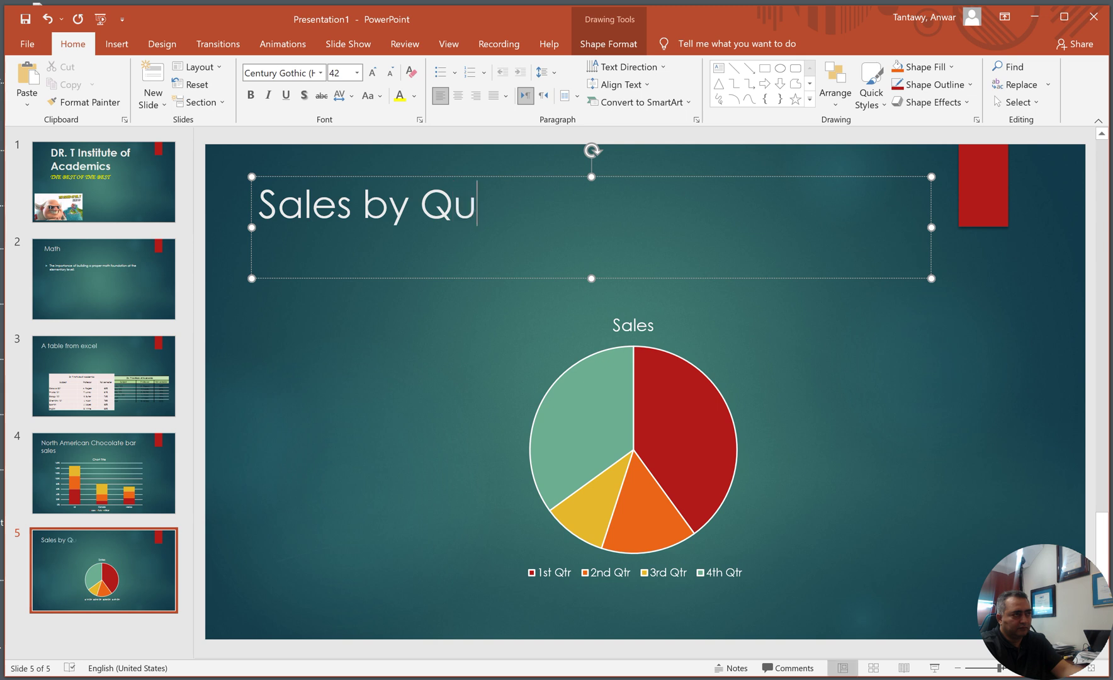
key(BackSpace)
text(tr)
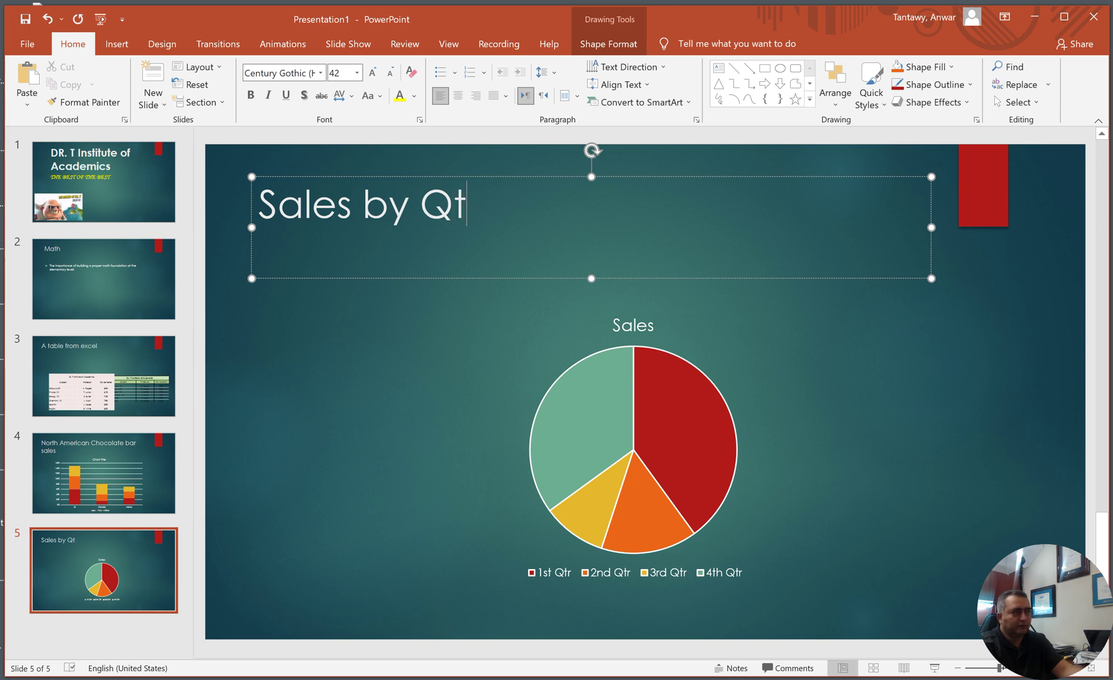
click(832, 450)
click(784, 291)
click(145, 641)
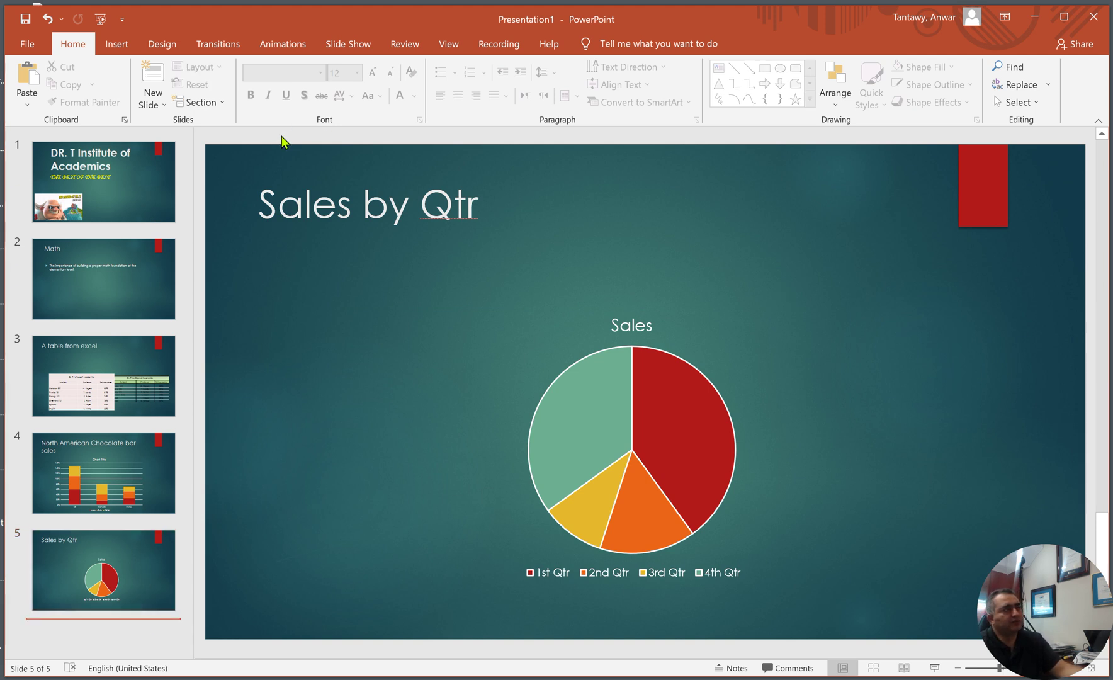
Draw a text box on slide 5 reading '1st QTR' and widen it to fit one line
click(119, 44)
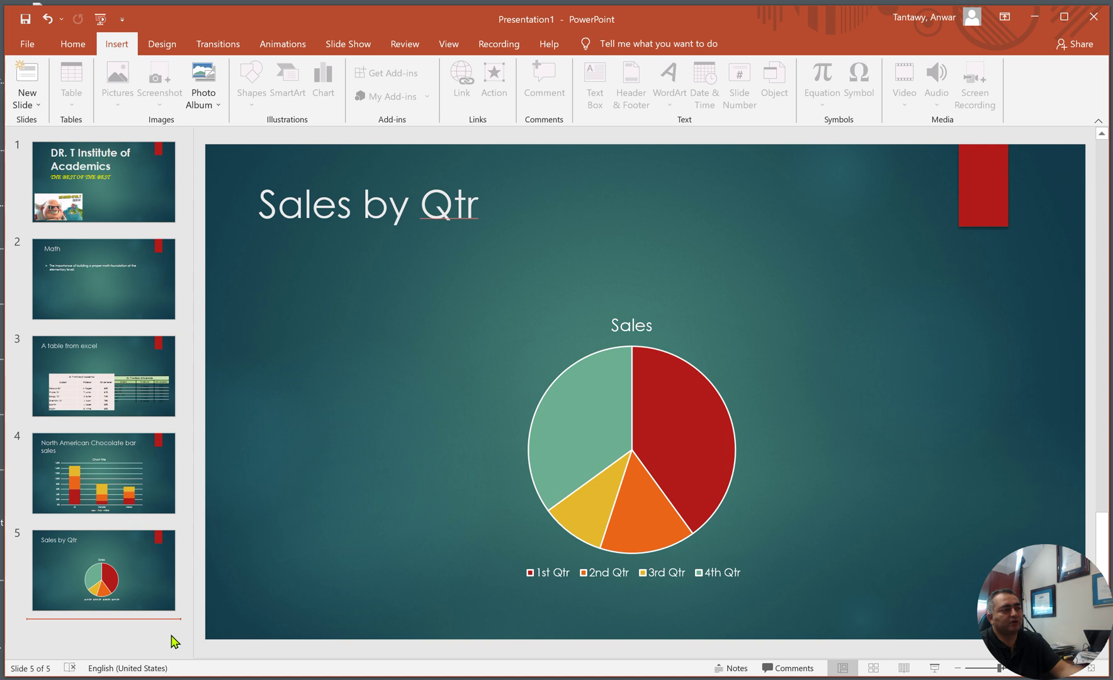
click(417, 335)
click(832, 230)
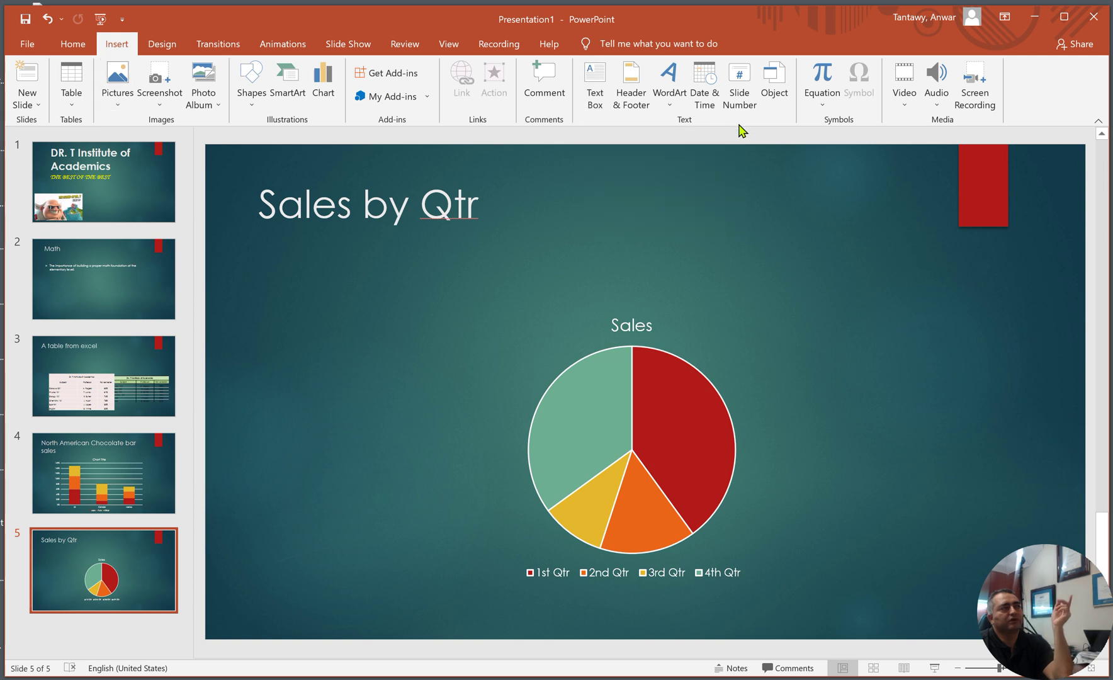
click(601, 90)
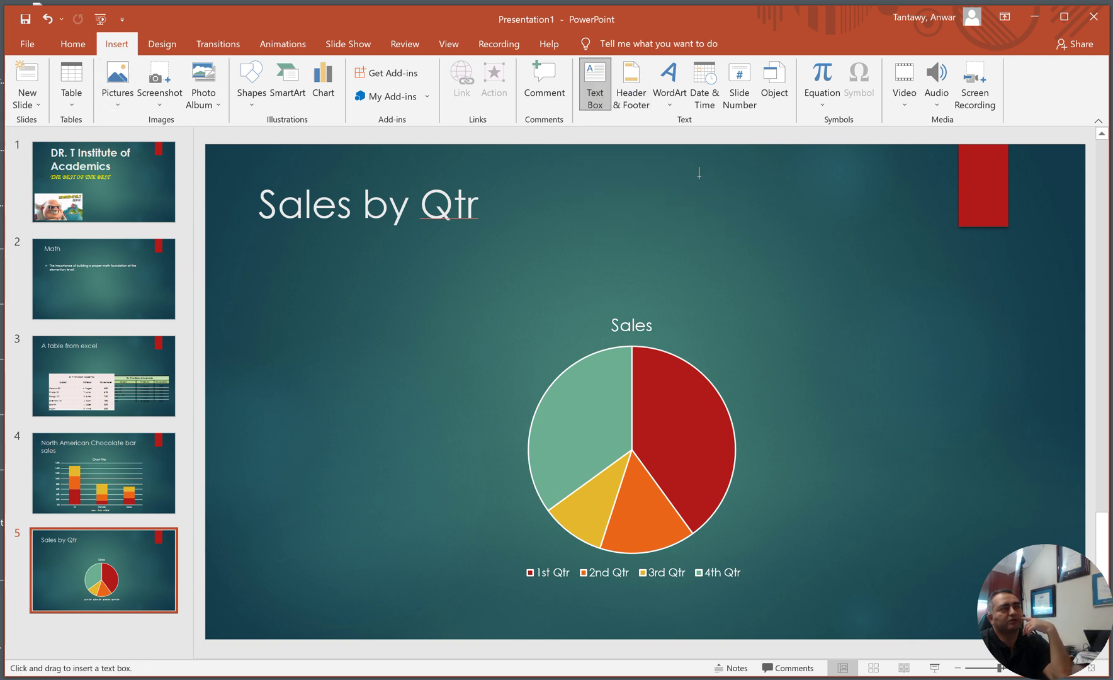
click(617, 234)
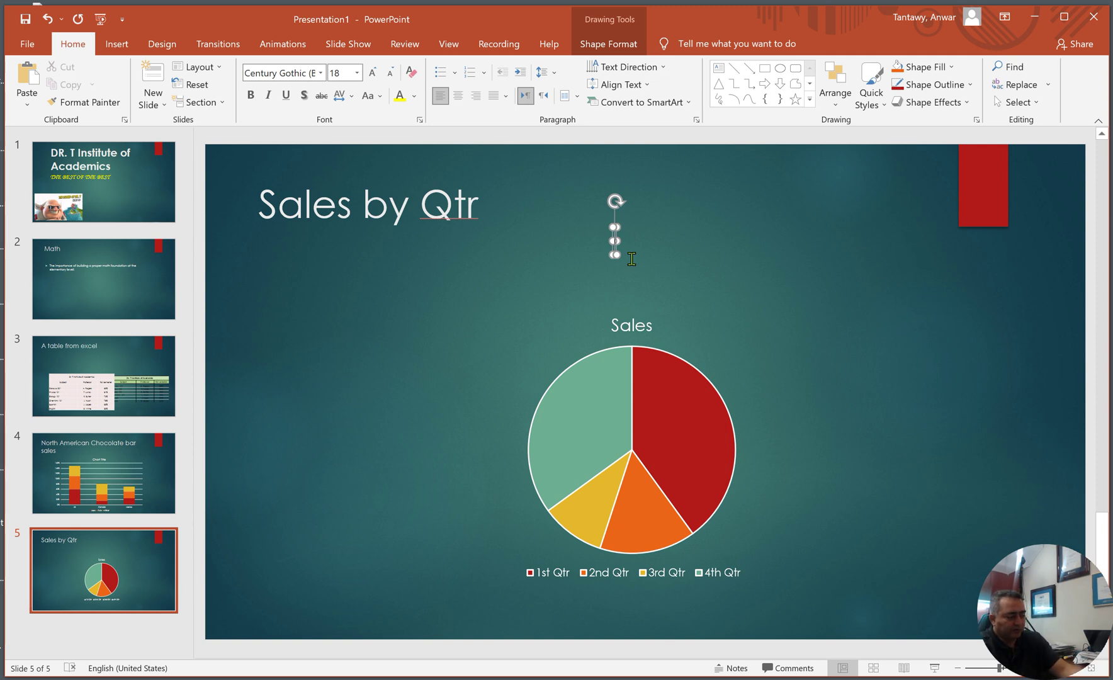
text(1st QTR)
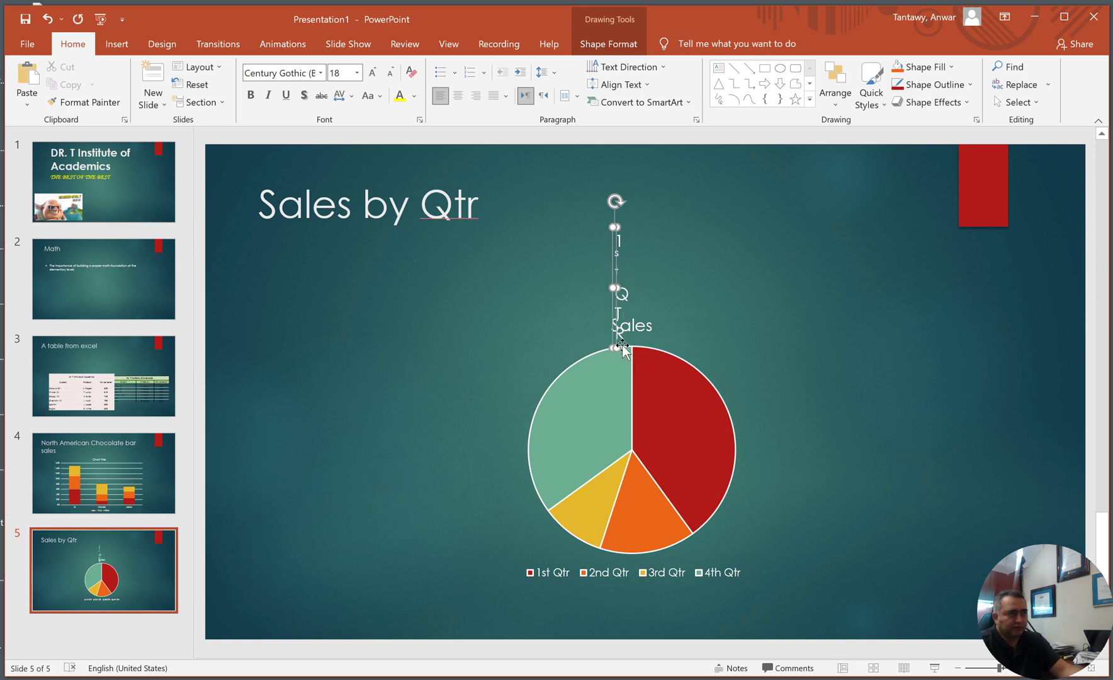
drag(617, 348, 902, 277)
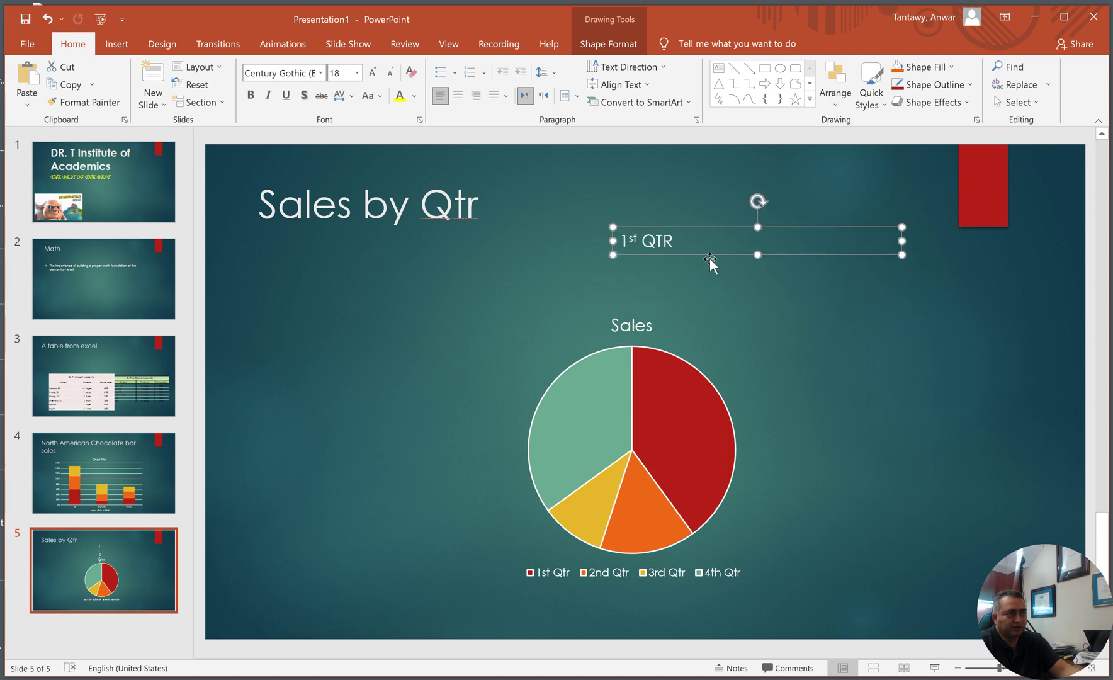
Complete the note as '1st QTR: Jan, Feb, March' and move it right, under the red bar
click(675, 242)
text(:)
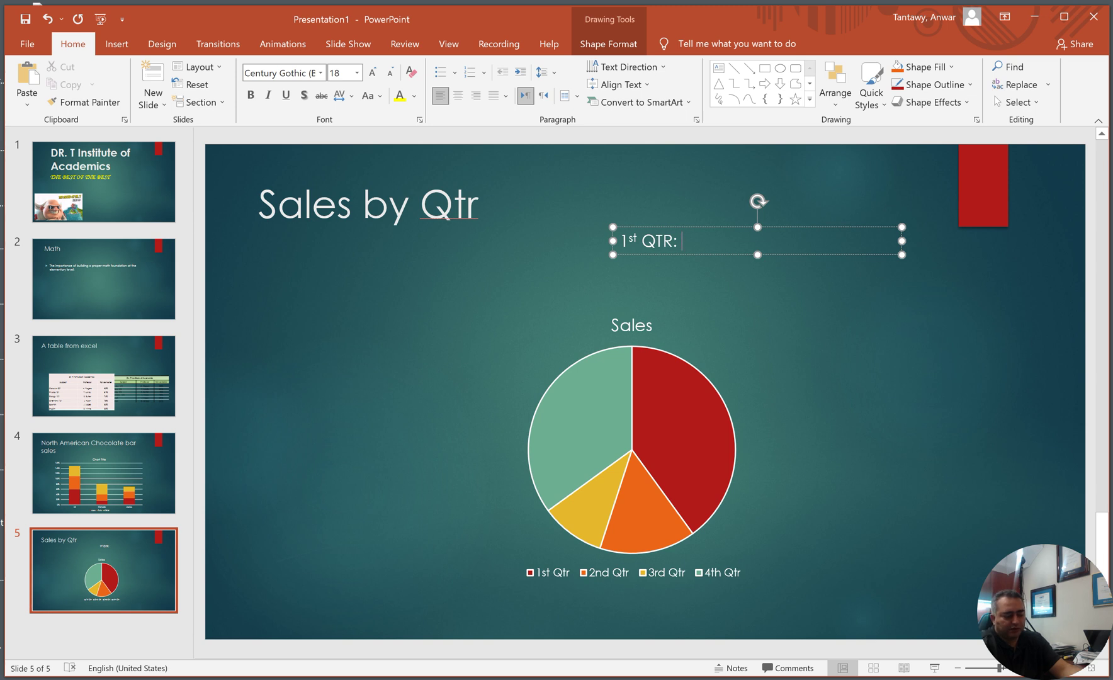
text( Jan)
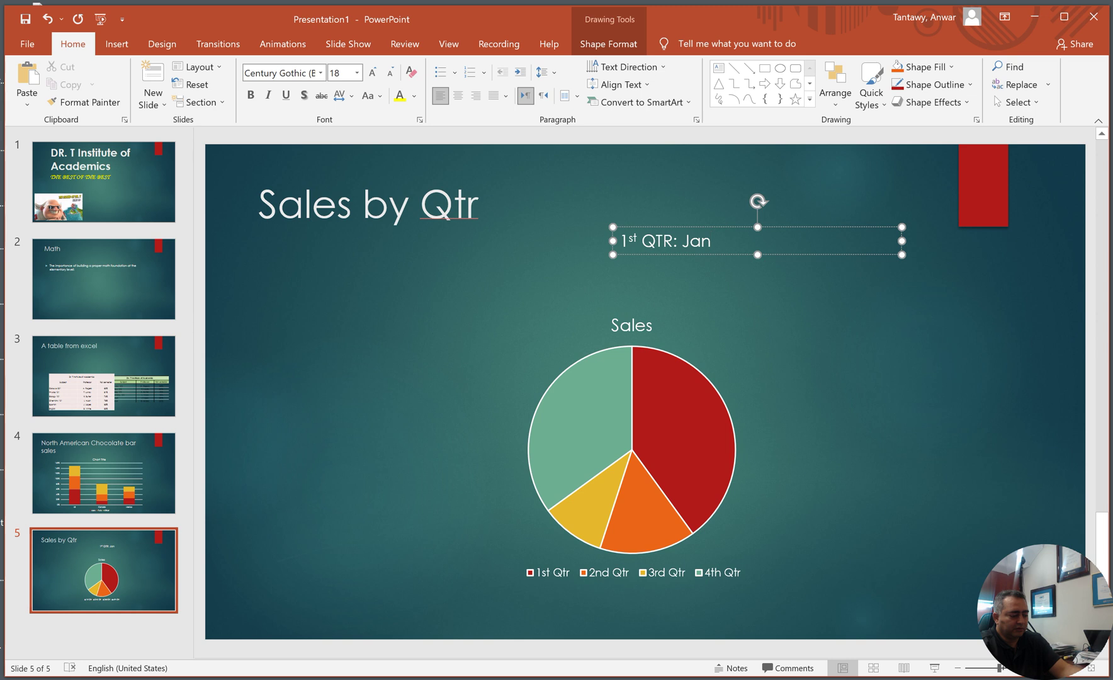
text(, Feb, March)
key(Return)
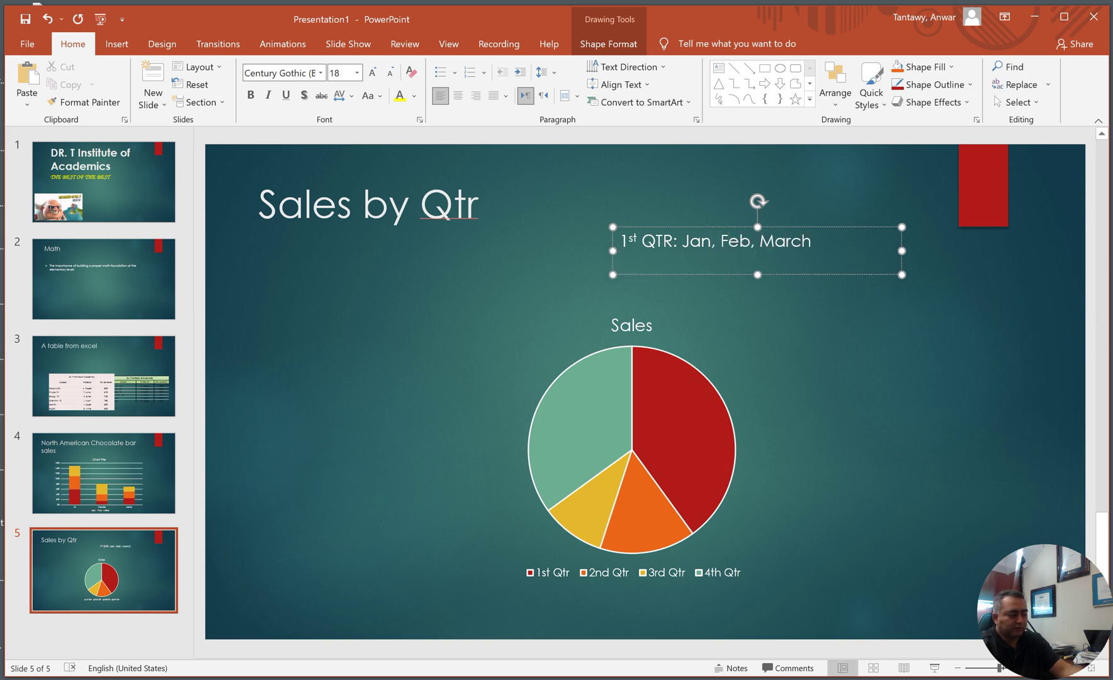
key(BackSpace)
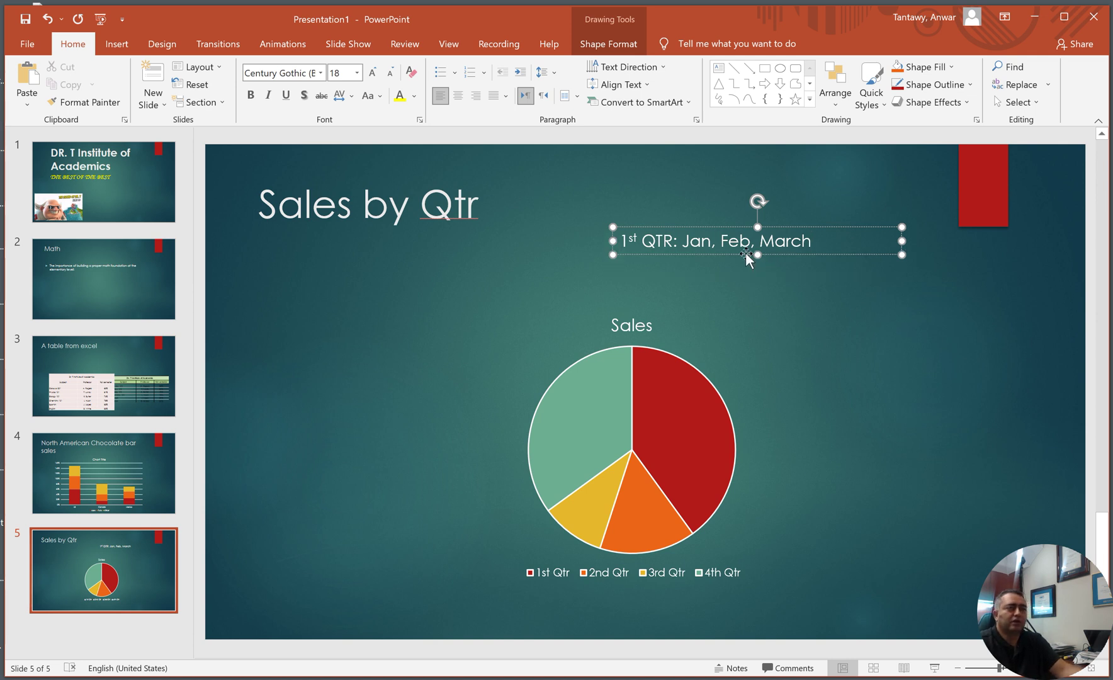
drag(648, 228, 895, 265)
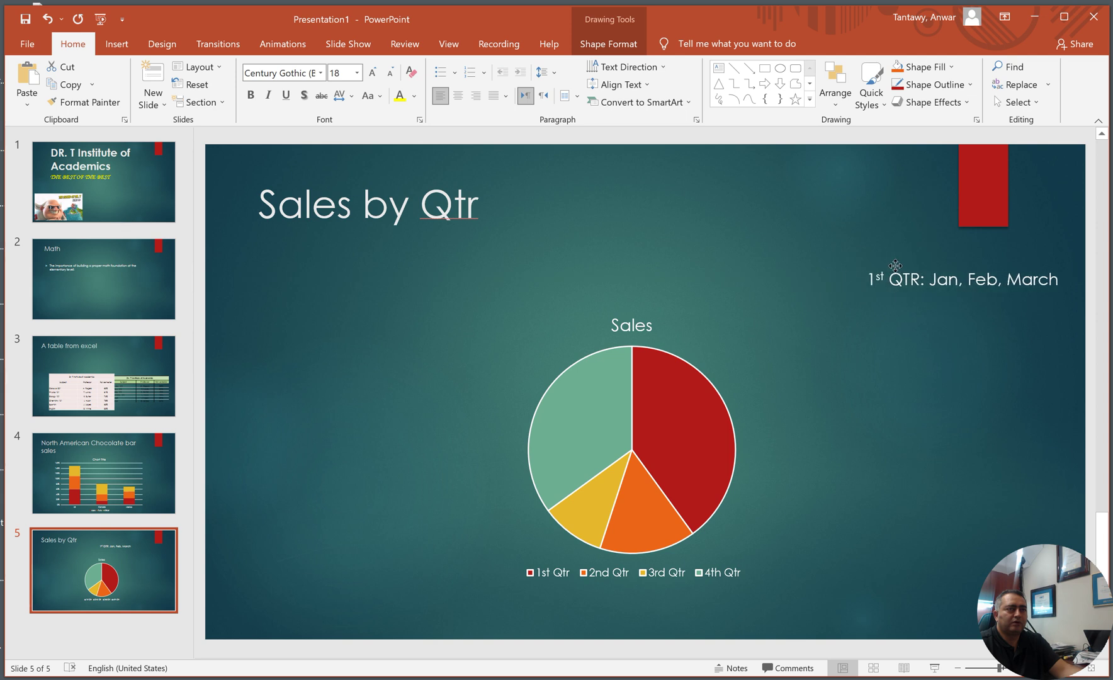
click(916, 356)
click(1001, 378)
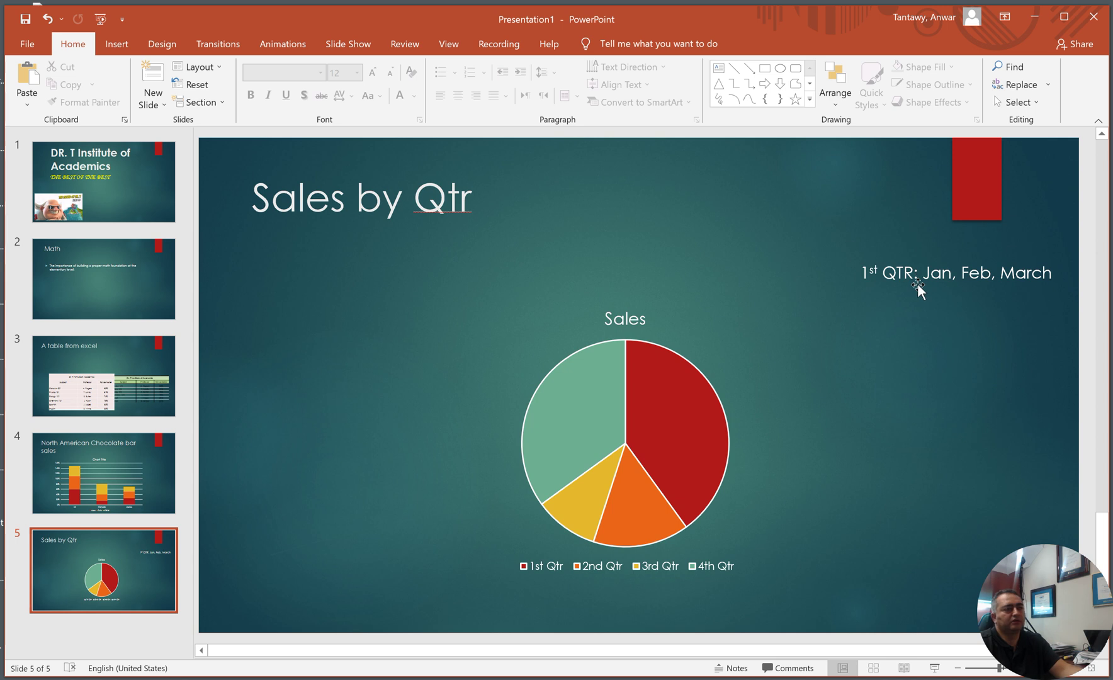
Deselect everything on slide 5 by clicking an empty area
click(104, 647)
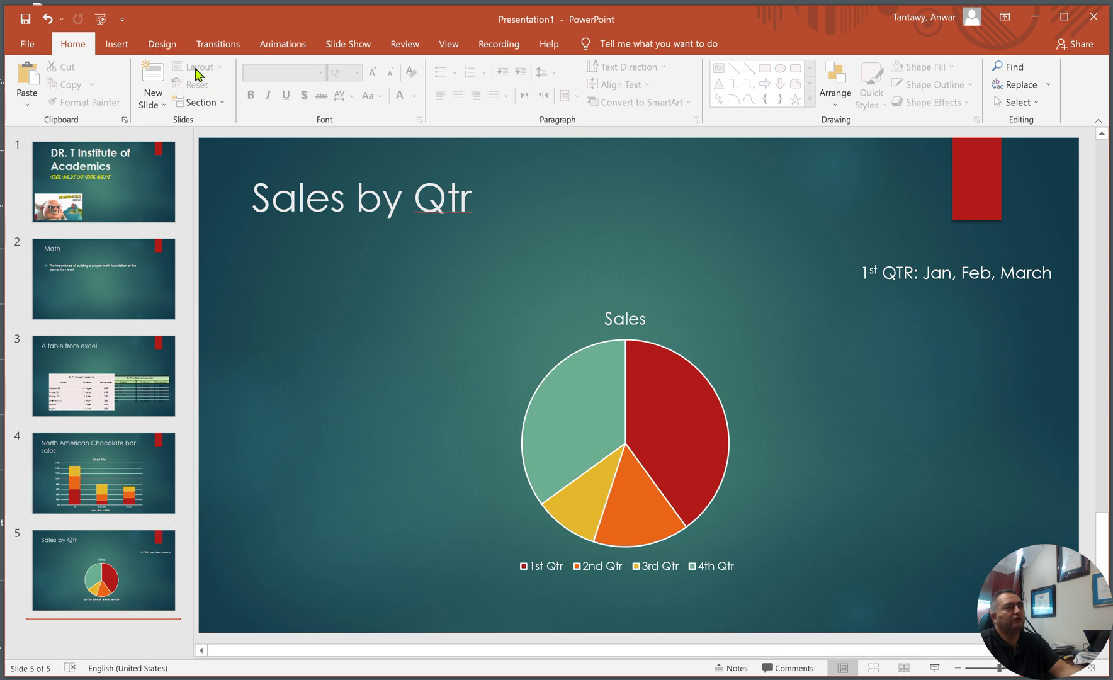
click(163, 45)
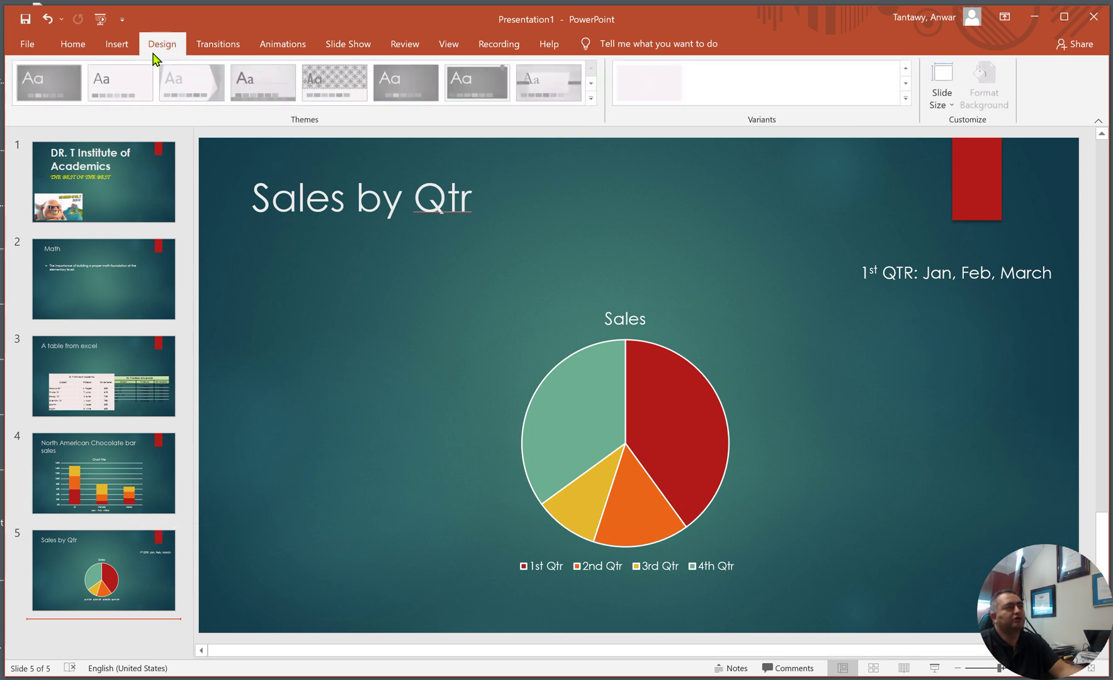
click(378, 308)
click(129, 82)
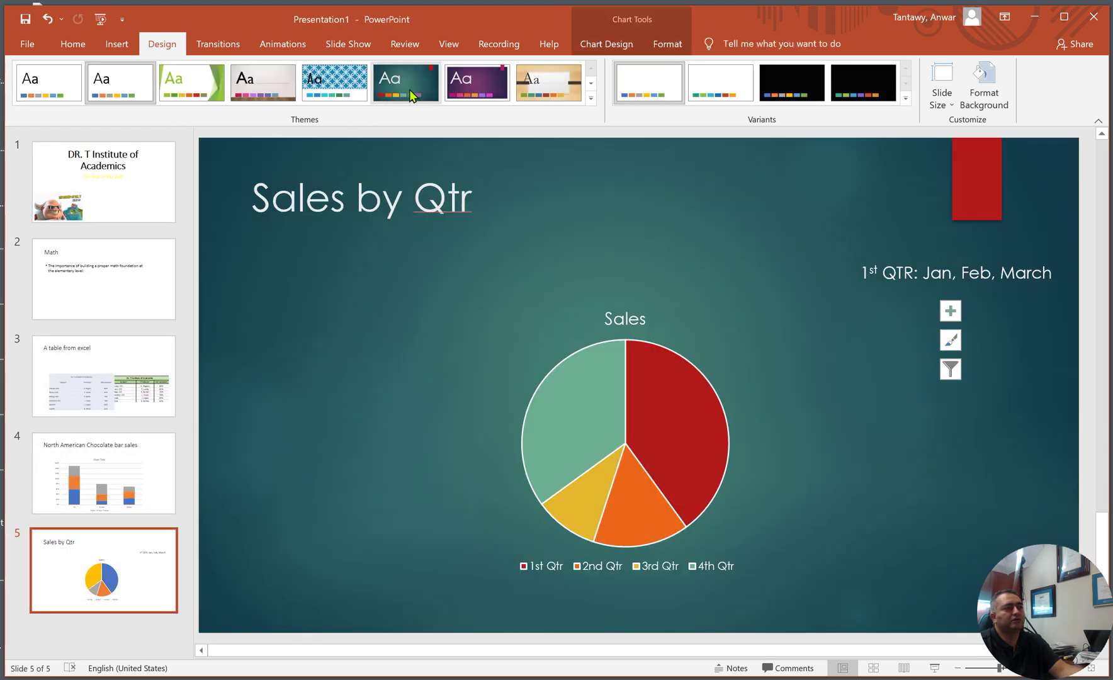
click(406, 94)
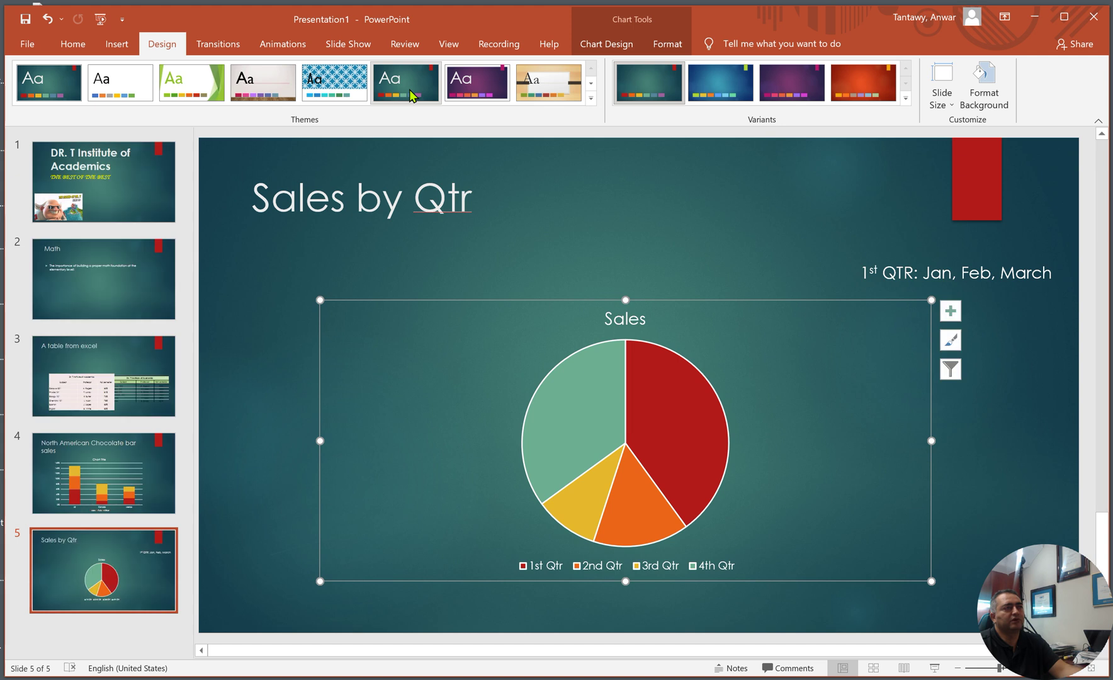
click(347, 608)
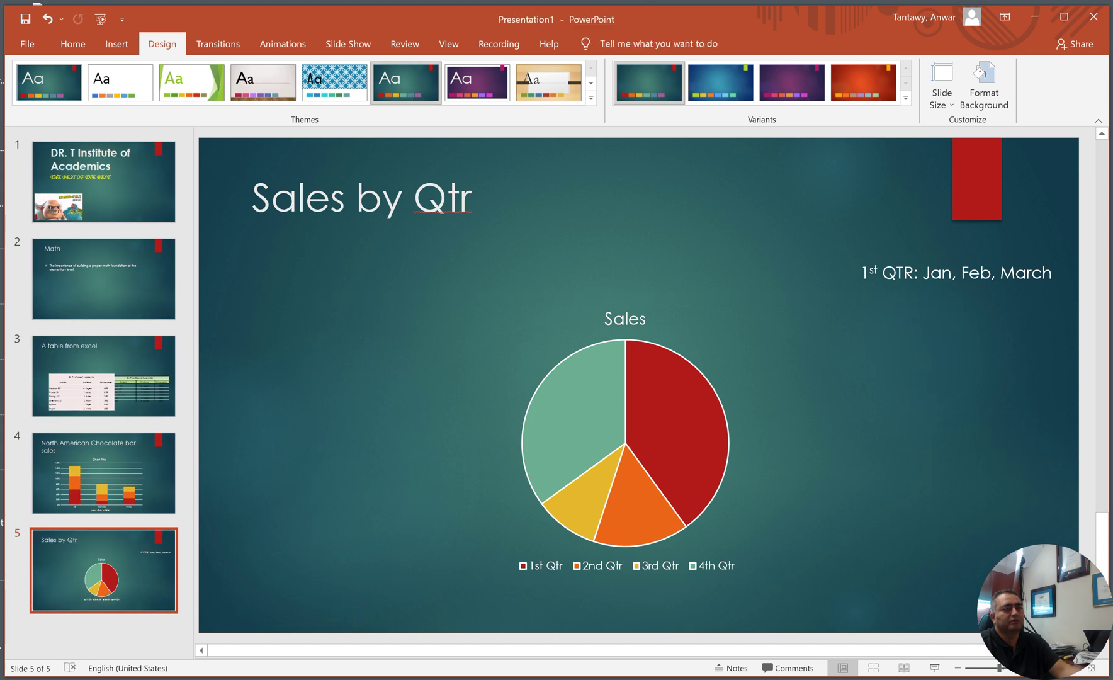